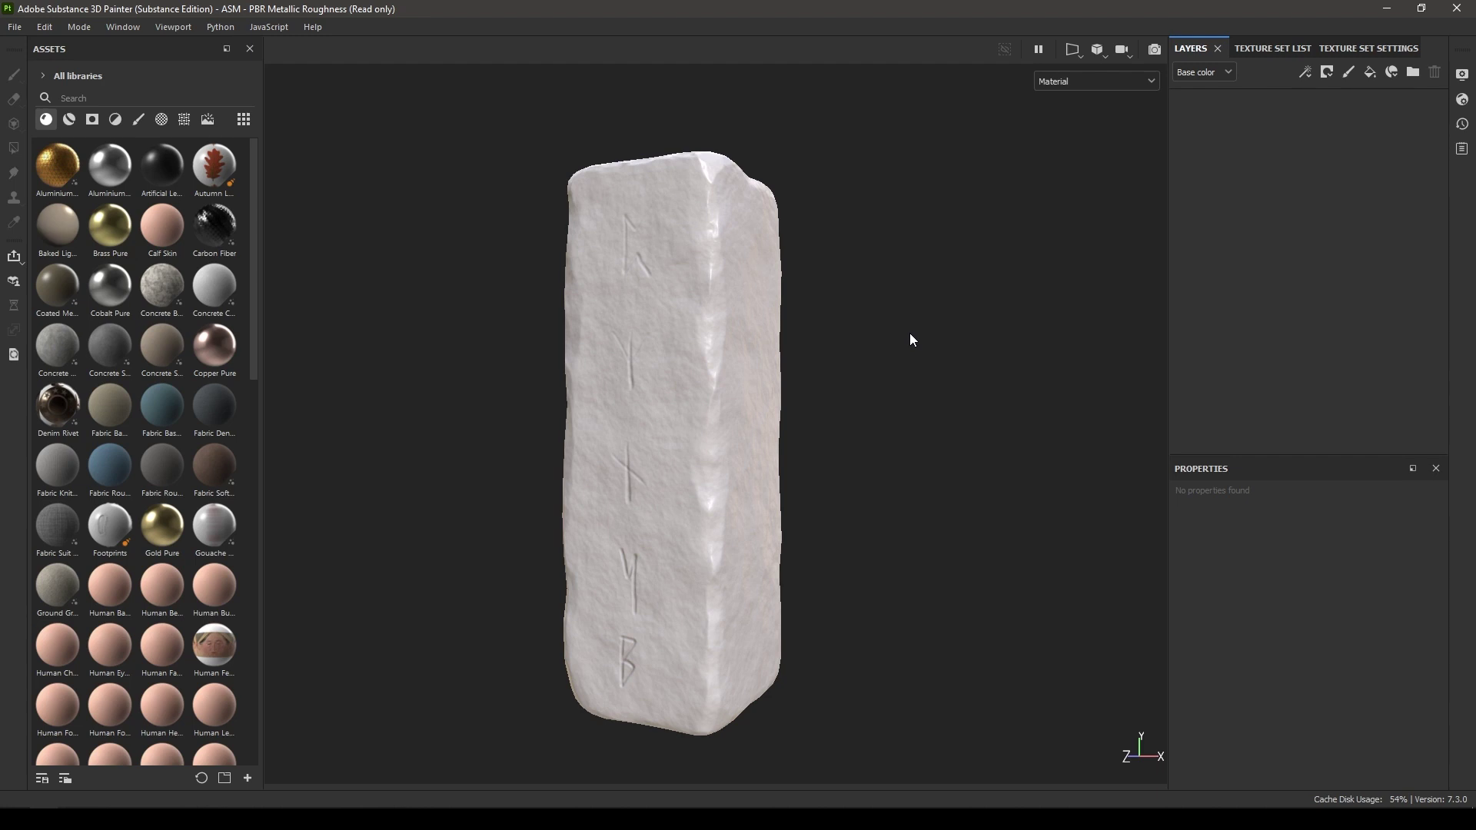
Apply the Concrete Simple material to the stone as a fill layer and set its projection to Tri-planar projection
left_click_drag(854, 326, 760, 422, "alt")
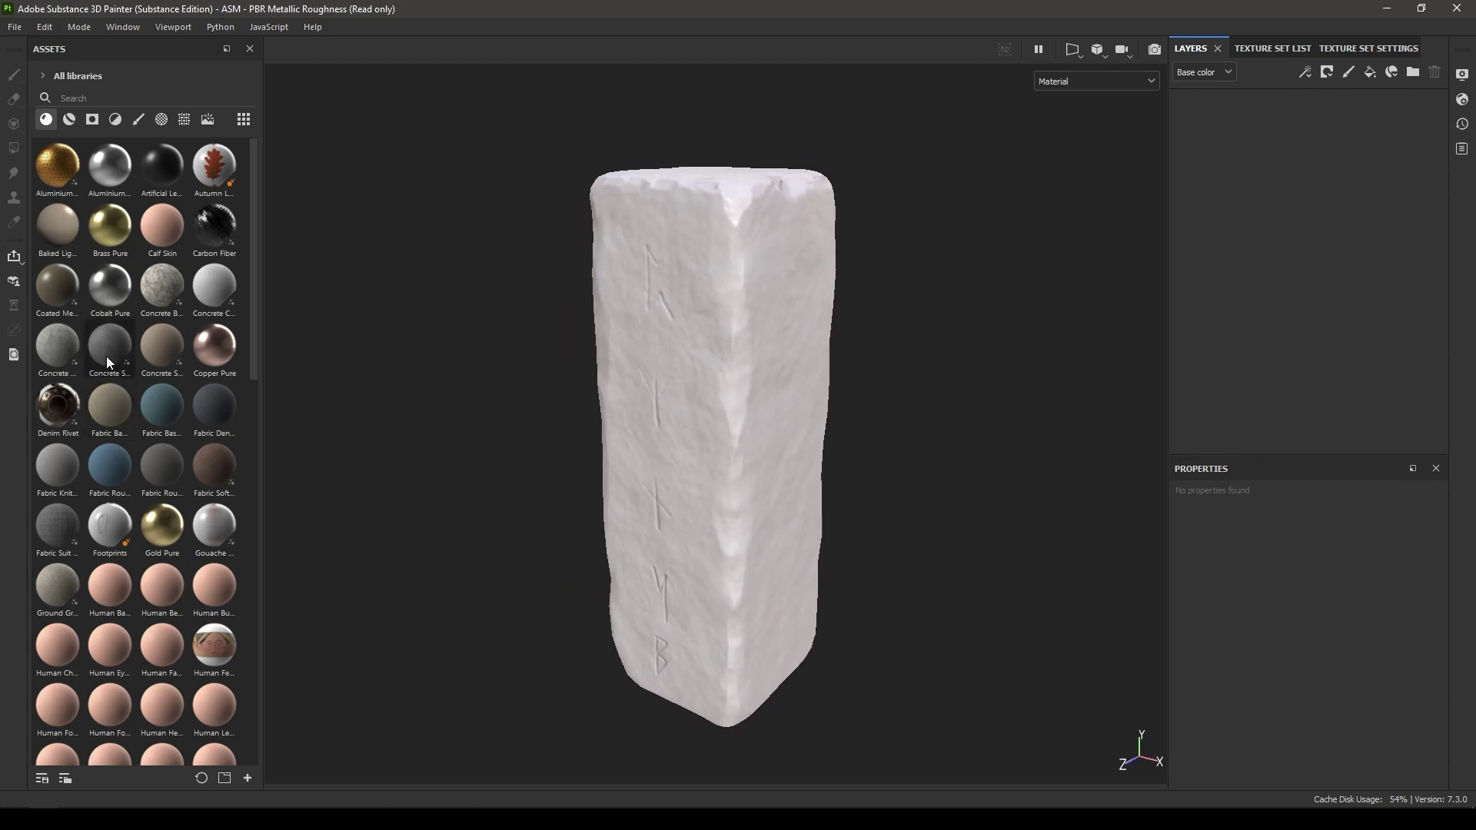
left_click_drag(106, 357, 1311, 286)
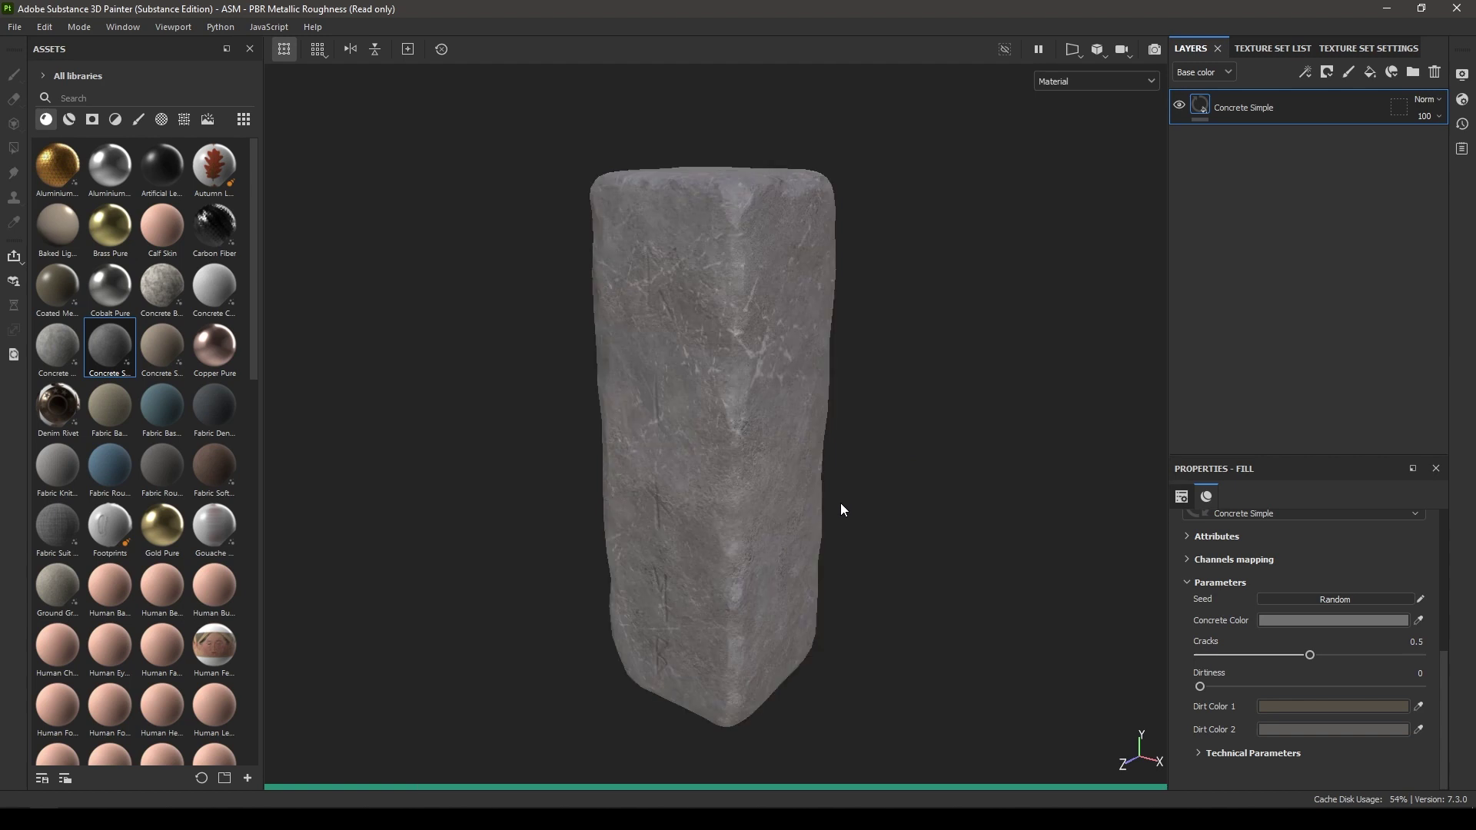
scroll(1352, 650, "up", 5)
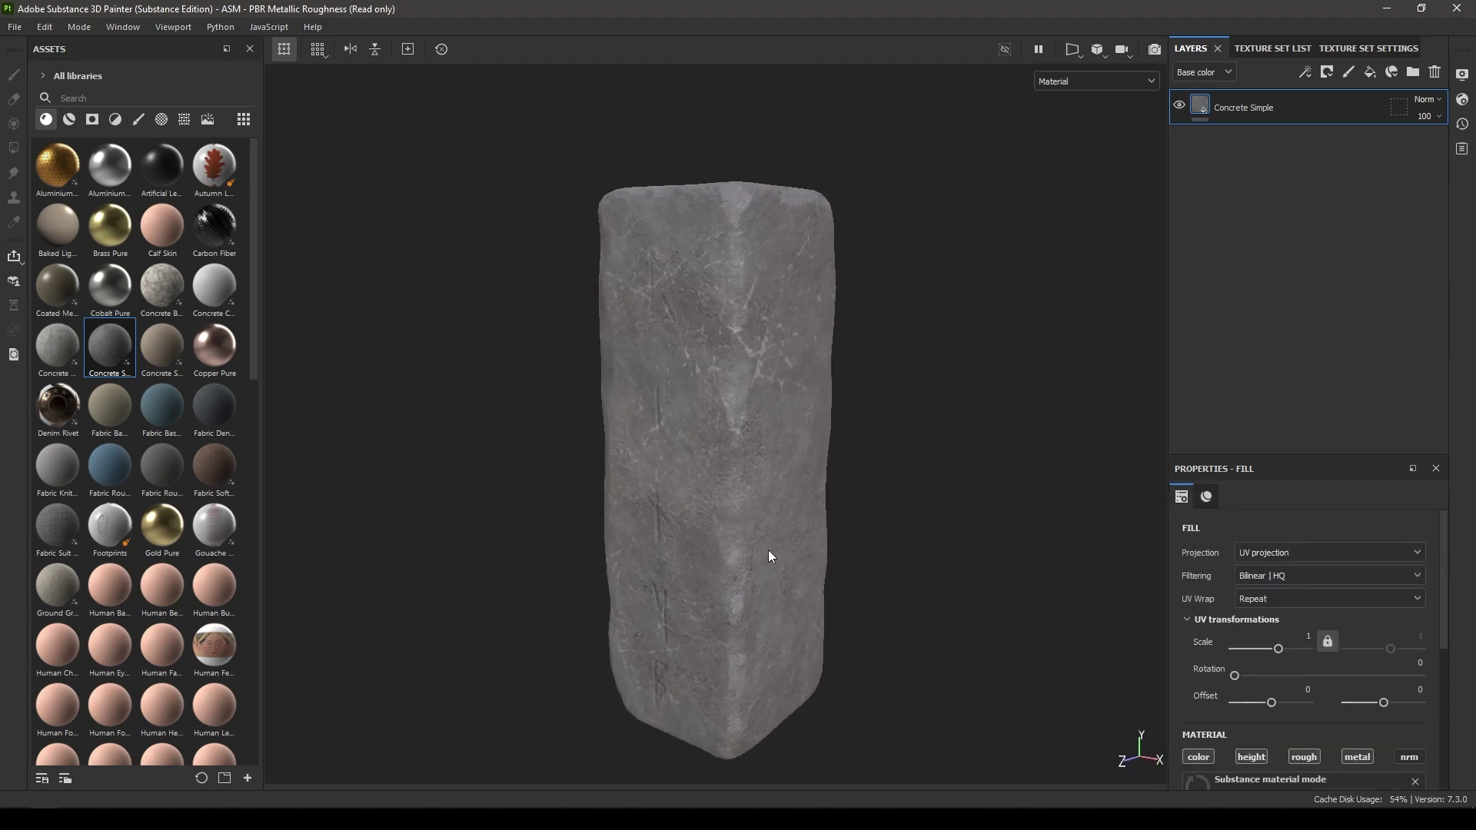
left_click_drag(768, 550, 655, 393, "alt")
left_click(1275, 553)
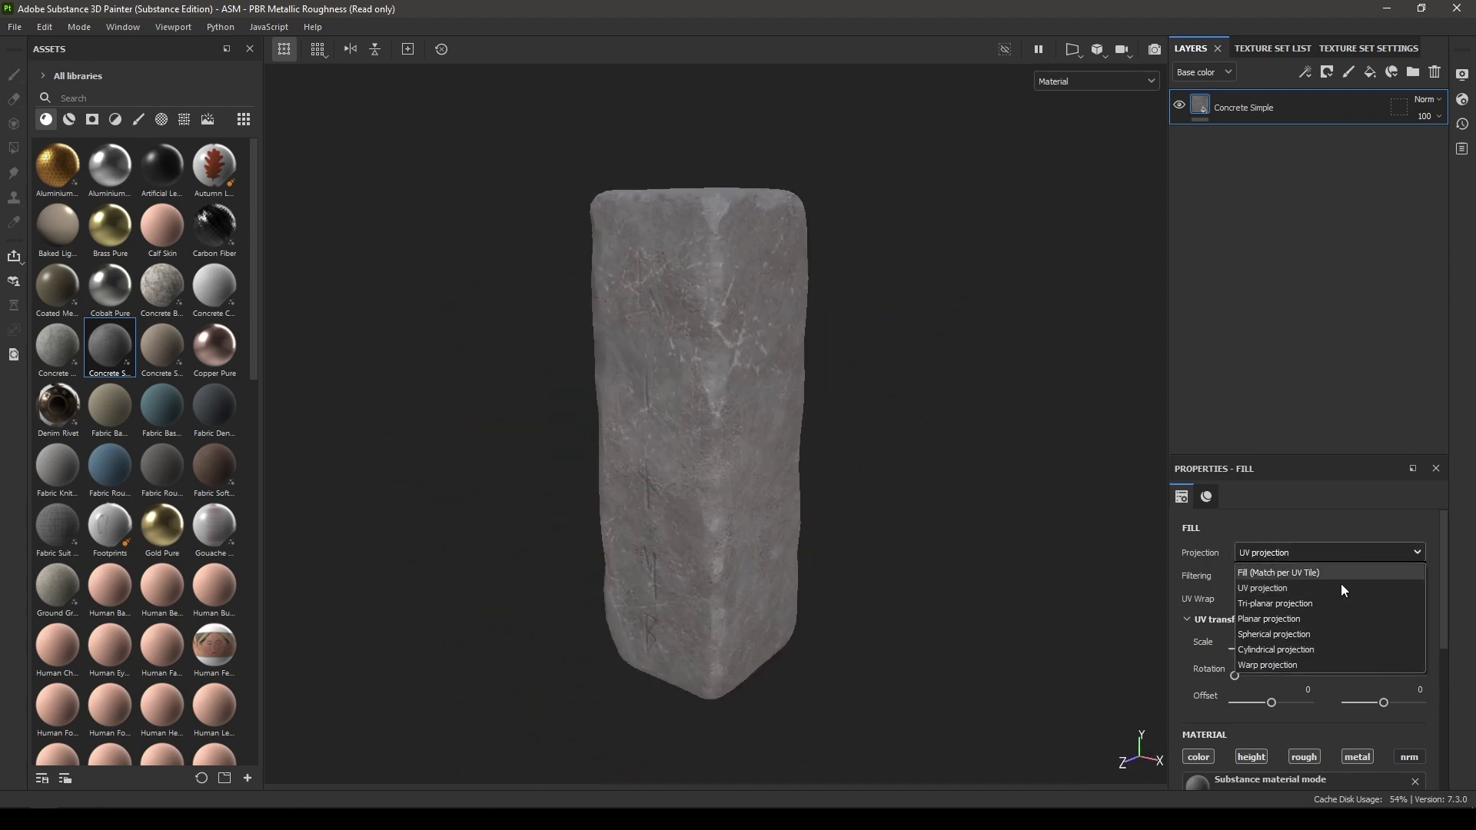
left_click(1284, 605)
scroll(1316, 672, "down", 3)
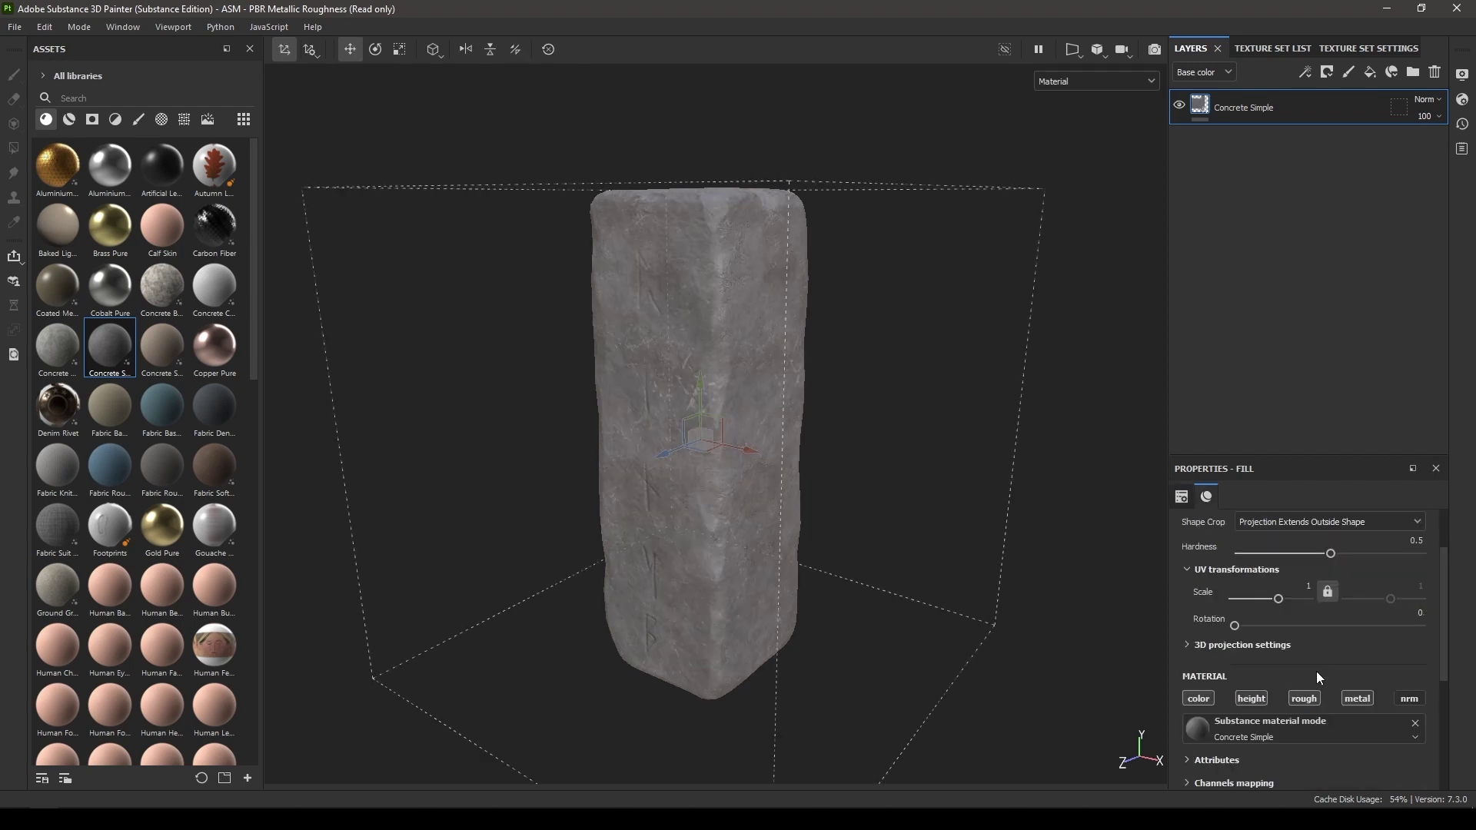
scroll(1317, 674, "up", 2)
left_click(1308, 666)
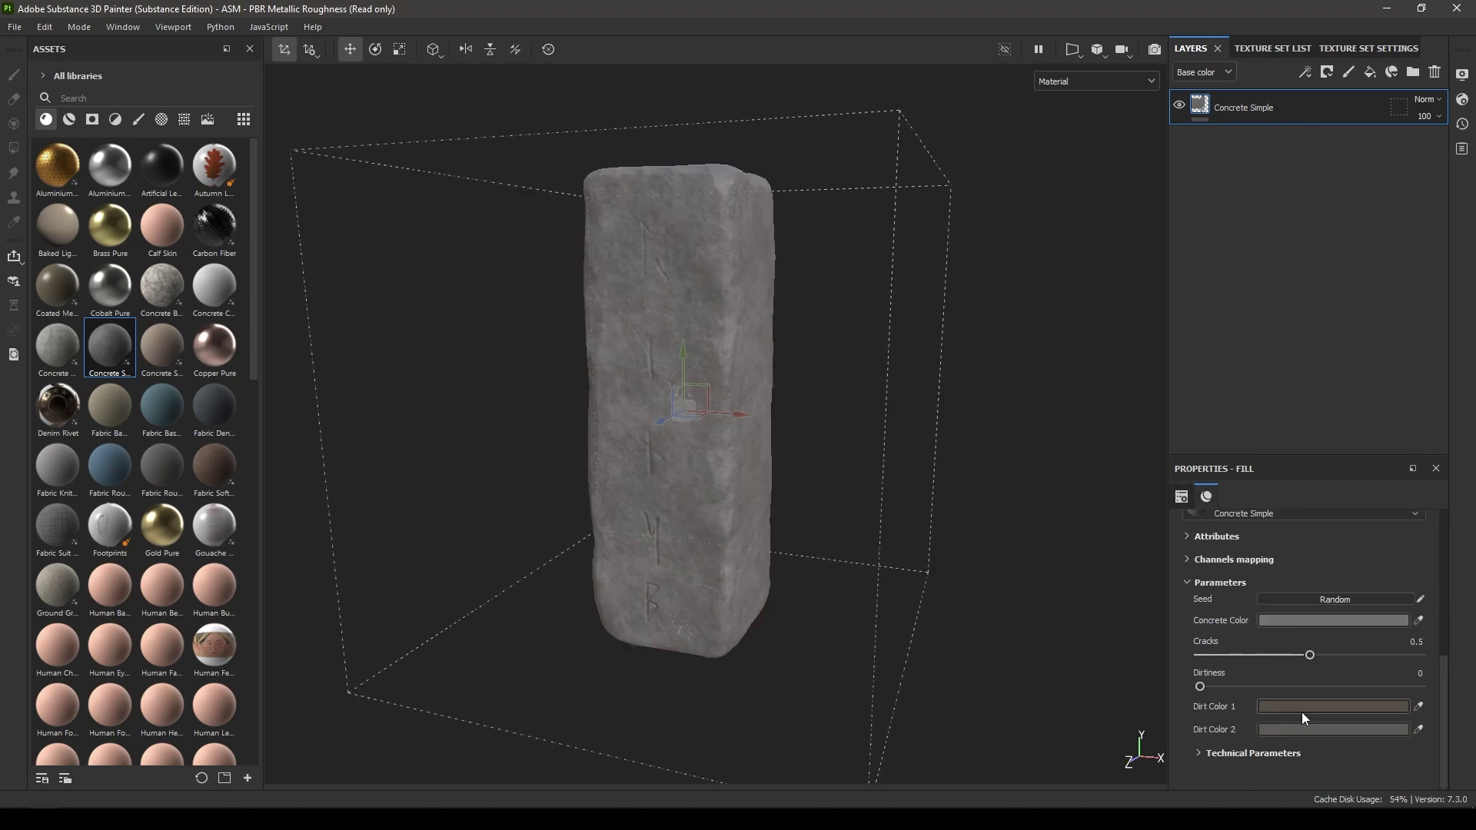
Set the Concrete Simple layer's Concrete Color to the dark warm grey 5D5C59 with an orange hue
scroll(620, 610, "up", 3)
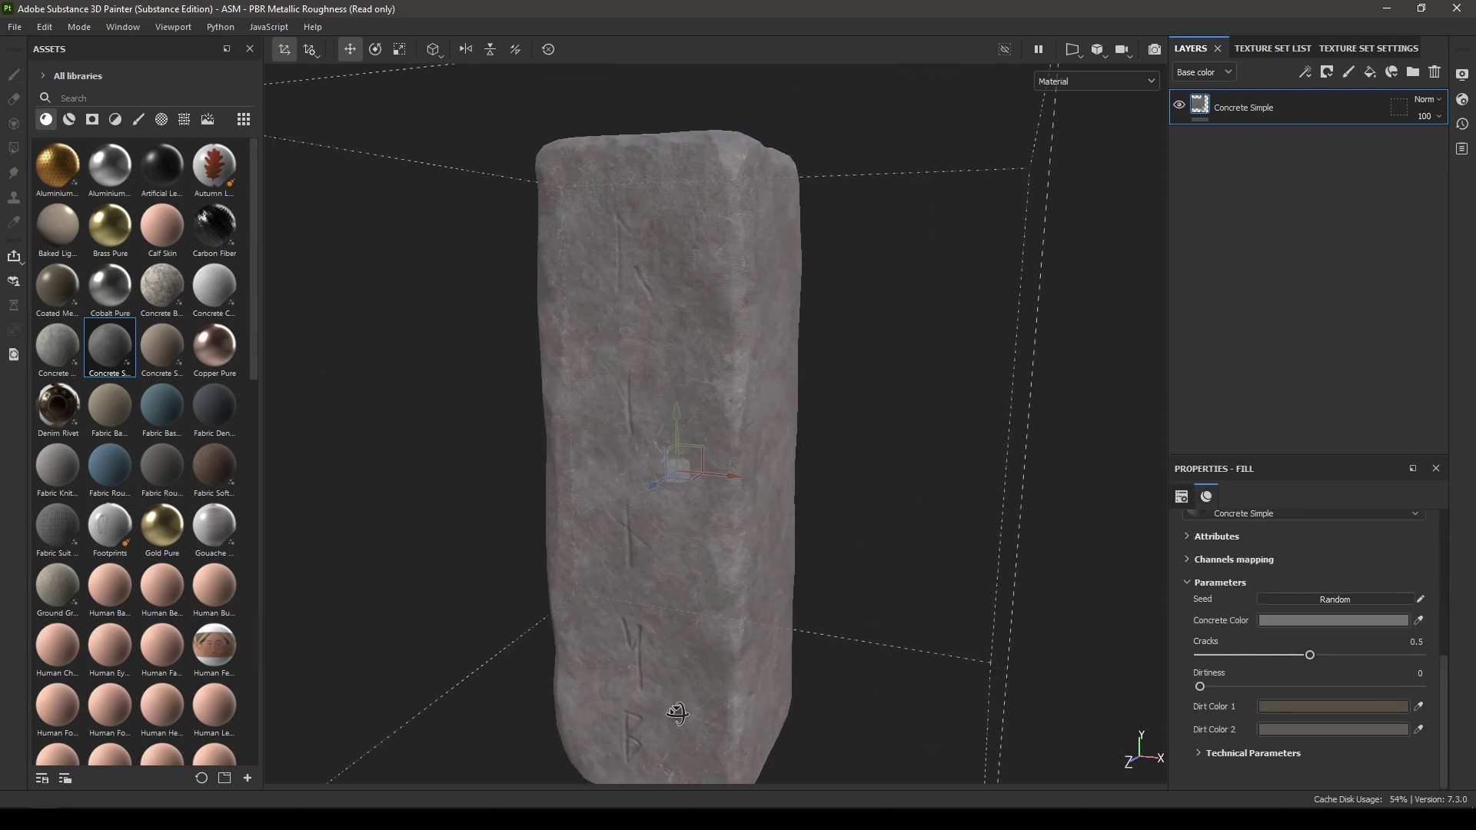
left_click(1326, 620)
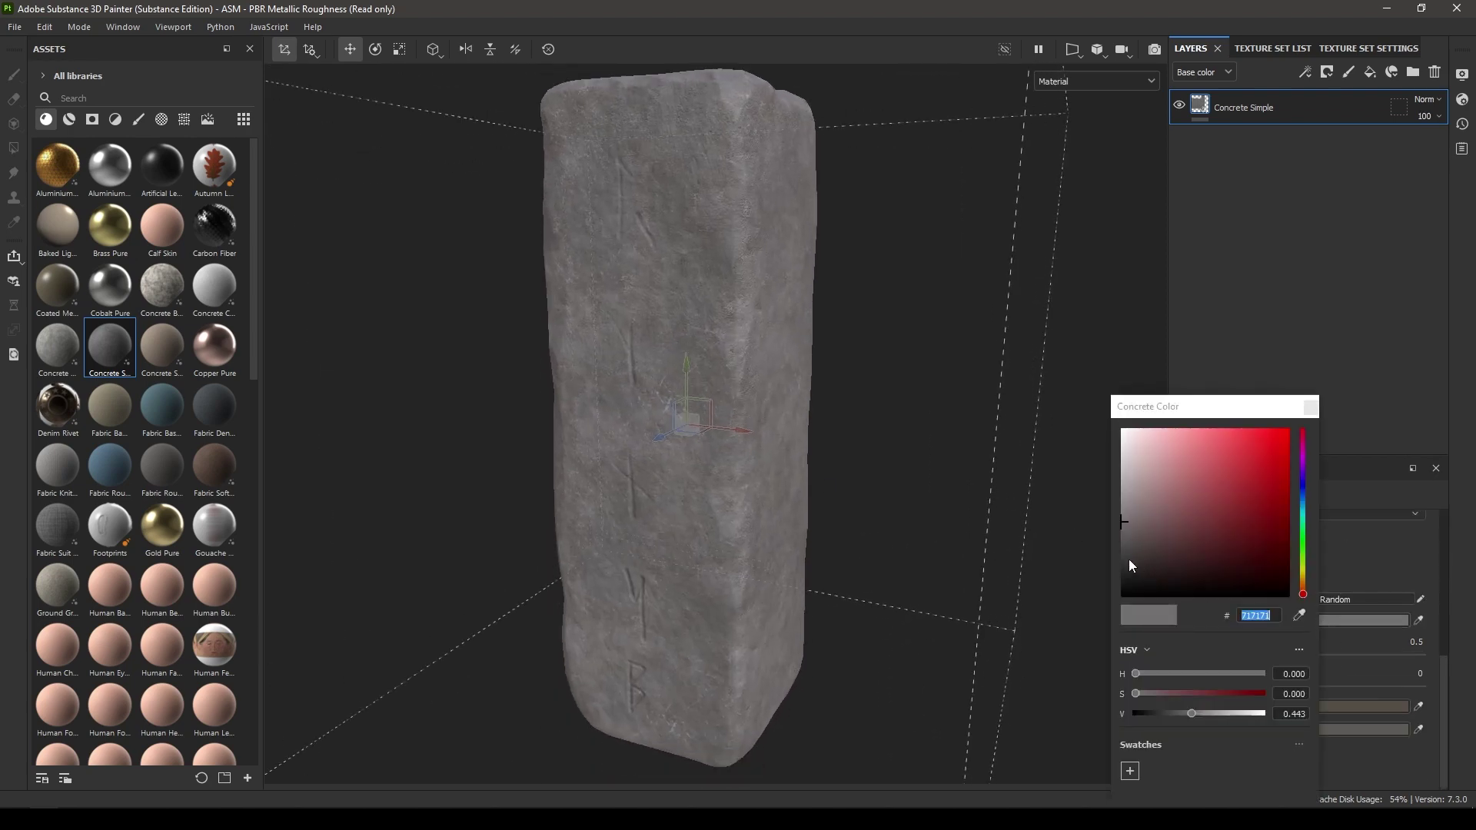
left_click(1130, 529)
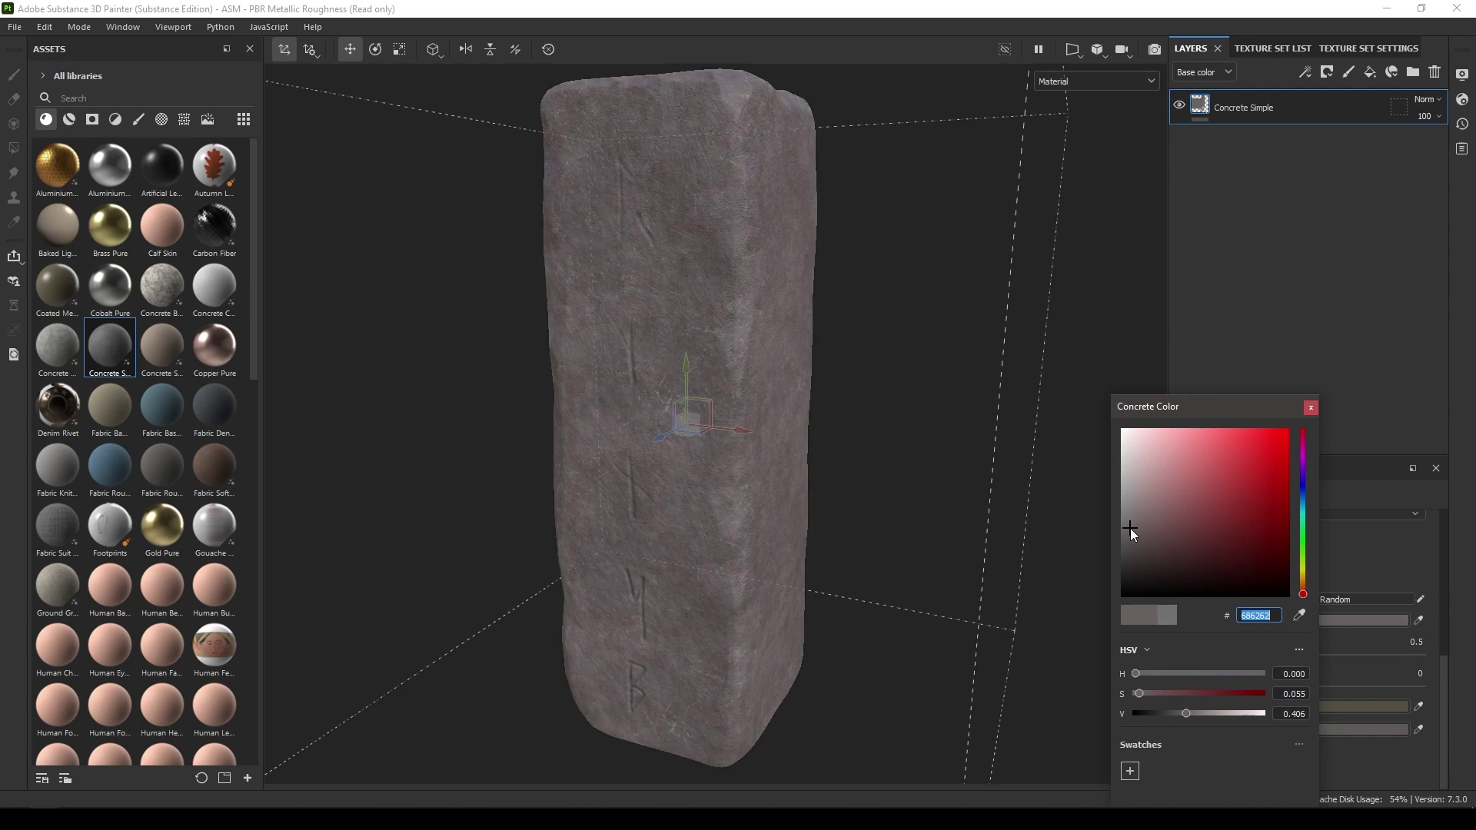
left_click(1128, 536)
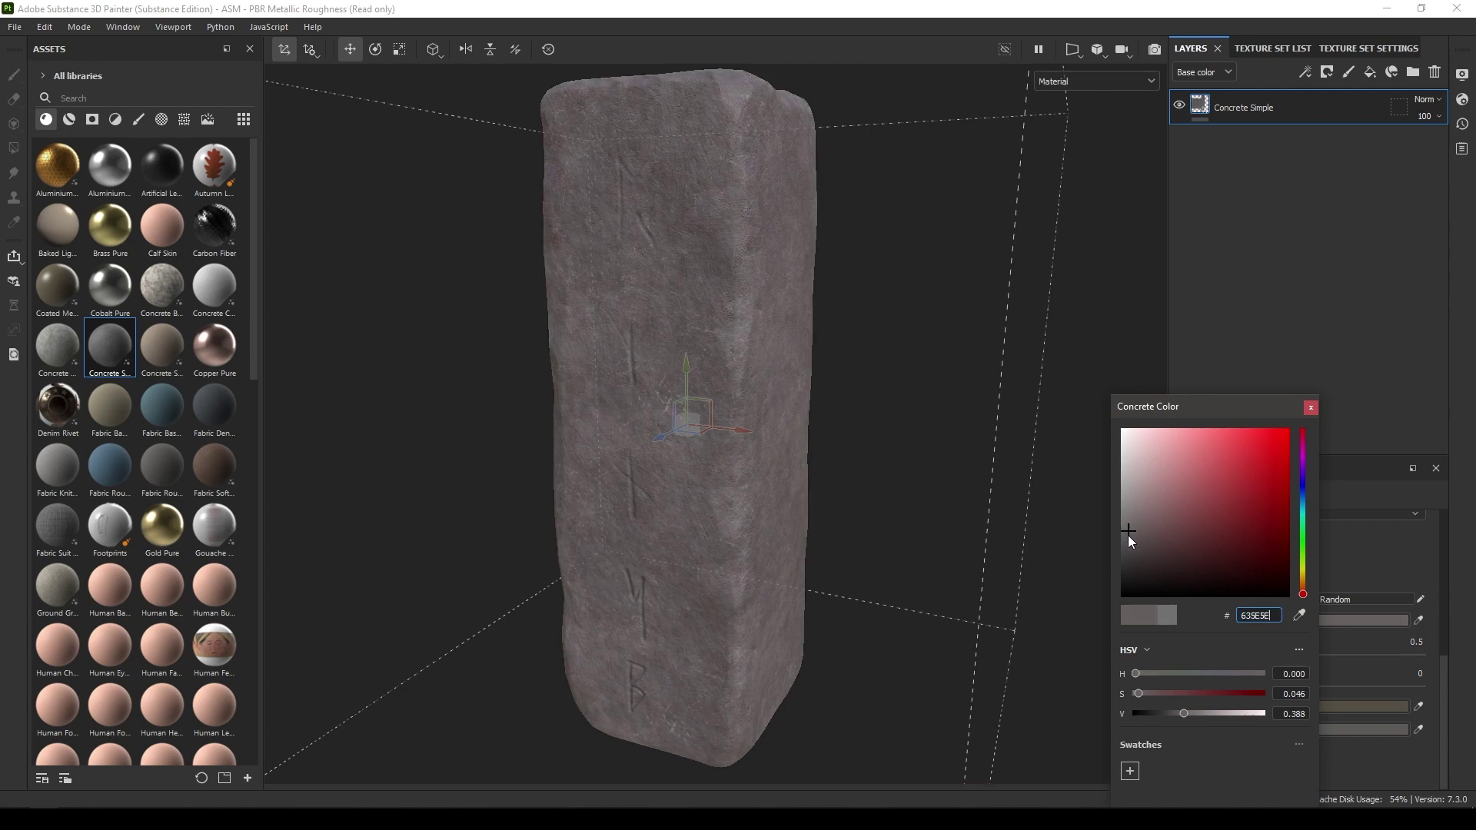
left_click(1304, 581)
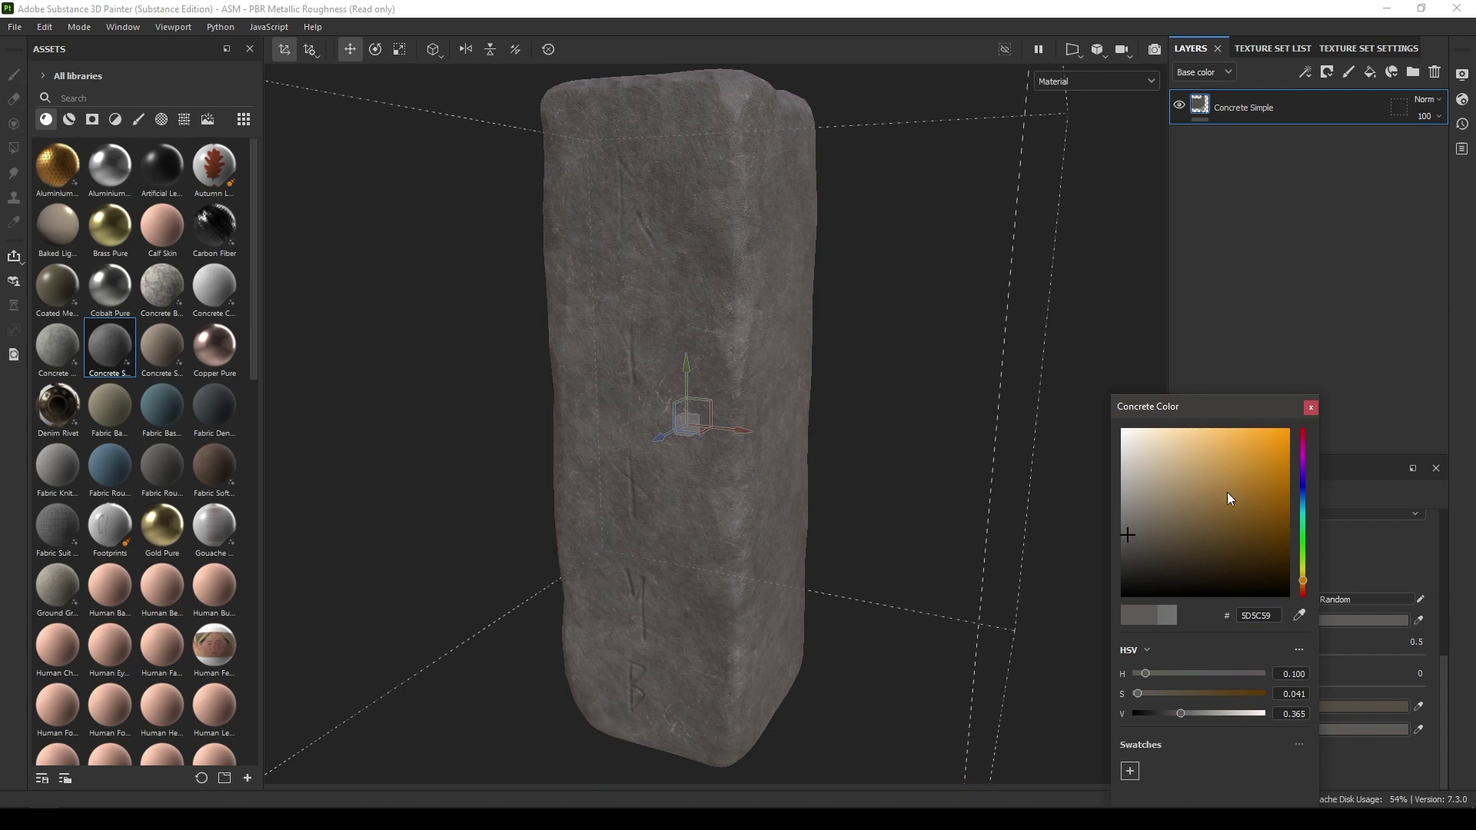
left_click(1311, 408)
Lighten the Concrete Simple layer's Concrete Color to 6B6A67
left_click_drag(1115, 469, 977, 566, "alt")
left_click(1307, 621)
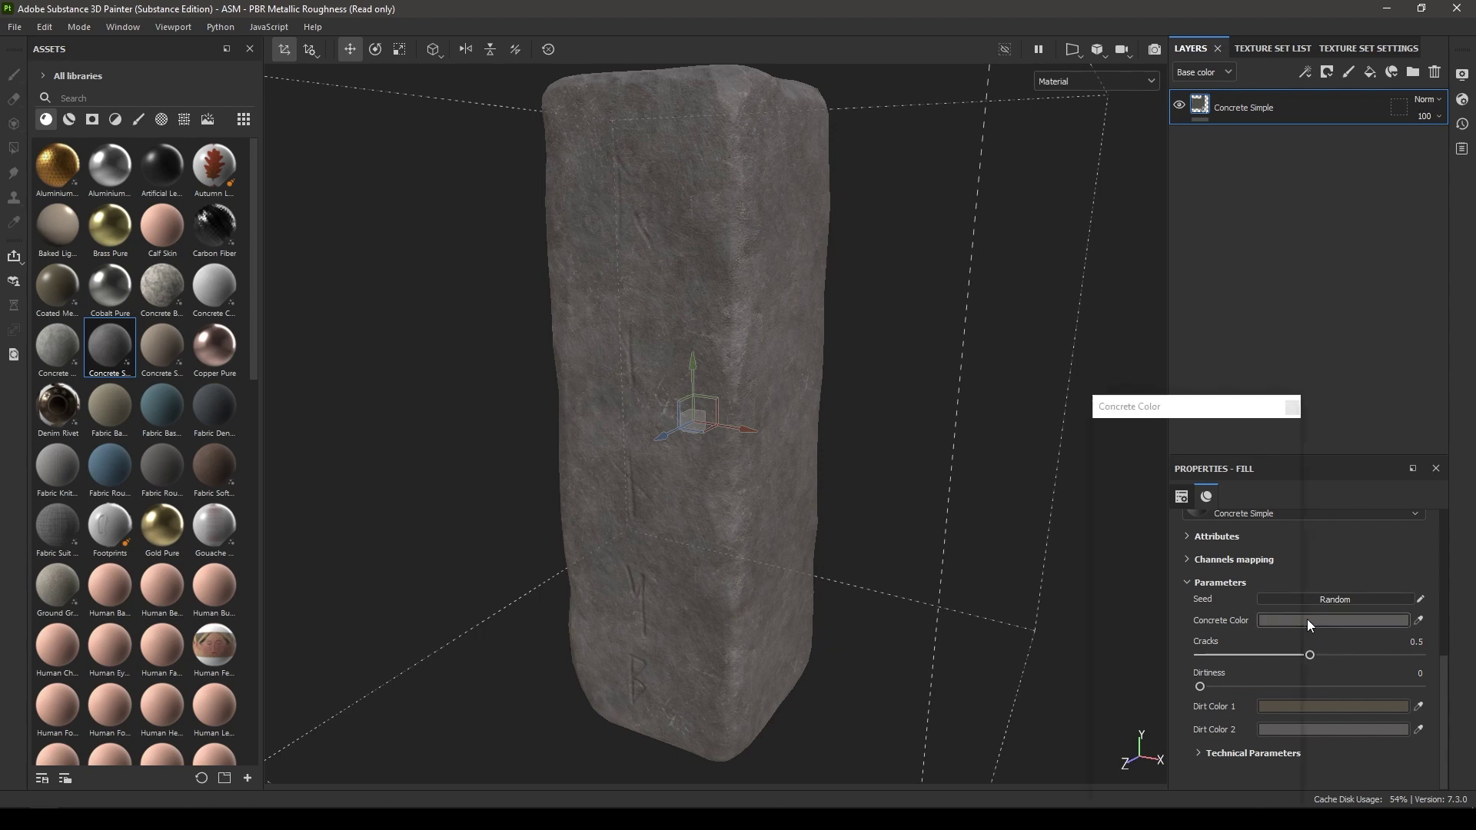
left_click(1110, 529)
left_click(1106, 529)
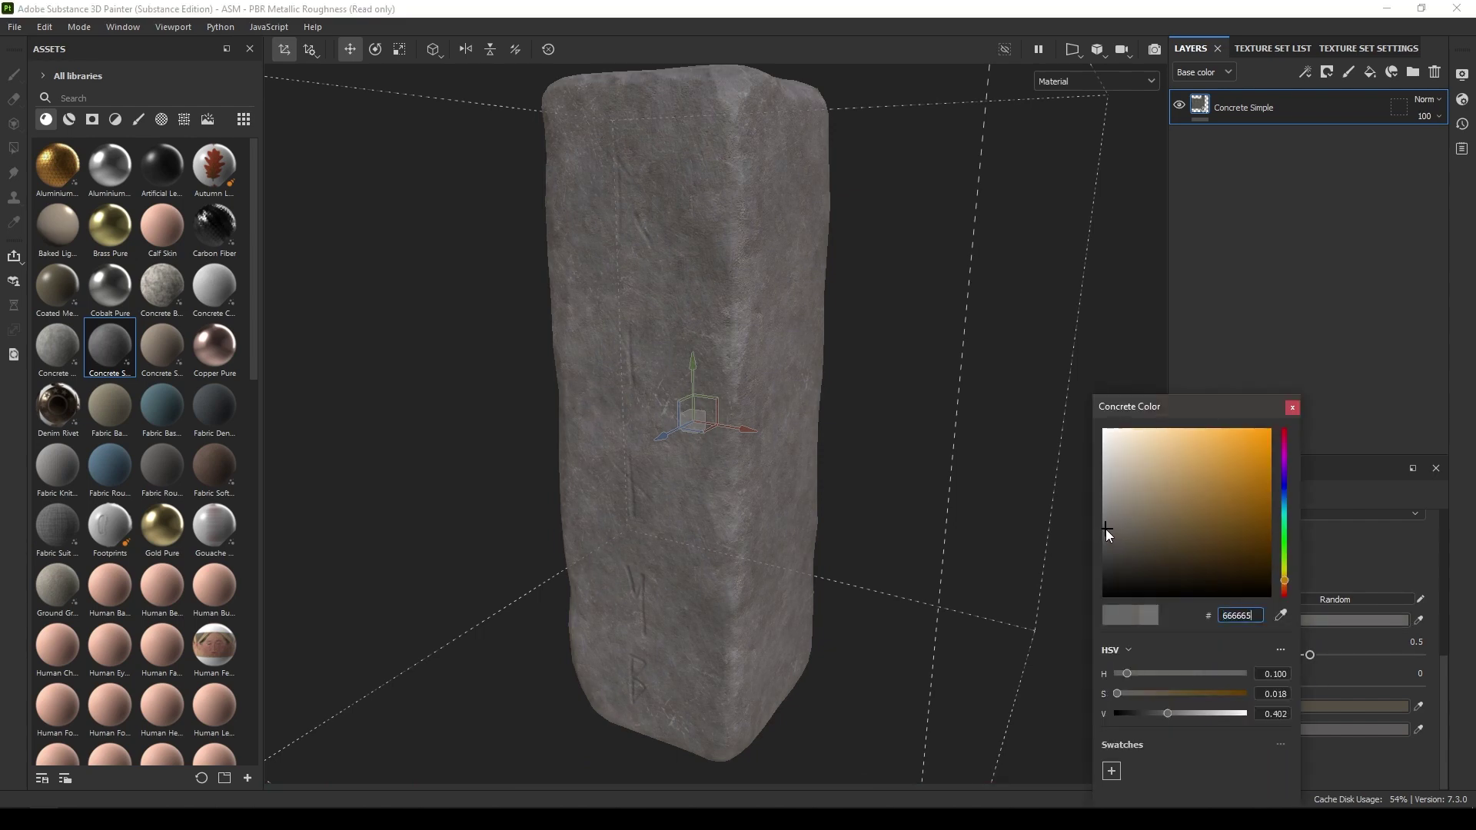
left_click(1108, 525)
left_click(1292, 407)
Duplicate the Concrete Simple layer and set the copy's Concrete Color to the lighter beige-grey 7D7871
left_click_drag(861, 584, 772, 539, "alt")
right_click_drag(772, 539, 772, 568, "alt")
left_click_drag(772, 567, 848, 482, "alt")
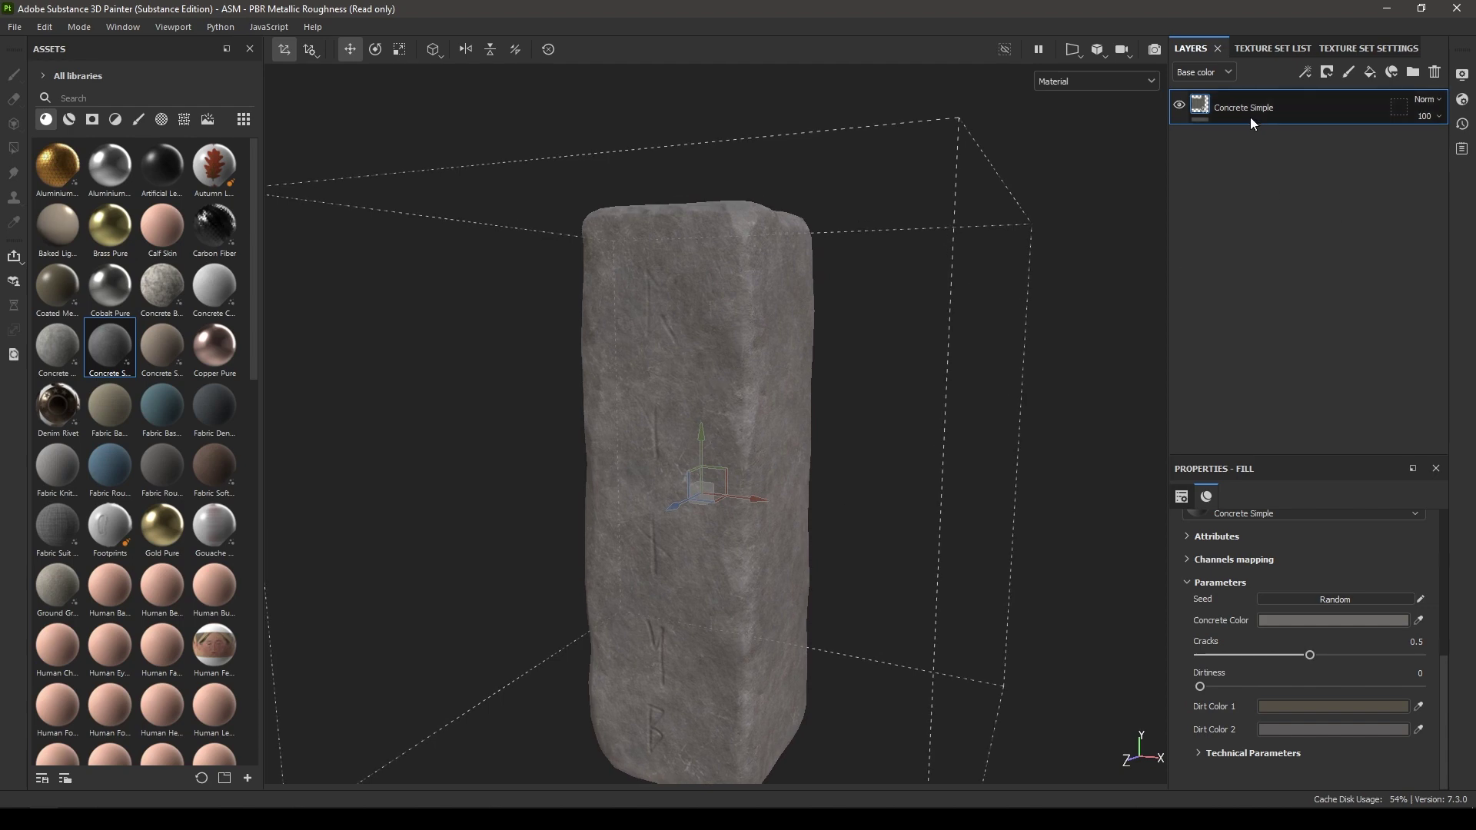
key("ctrl+d")
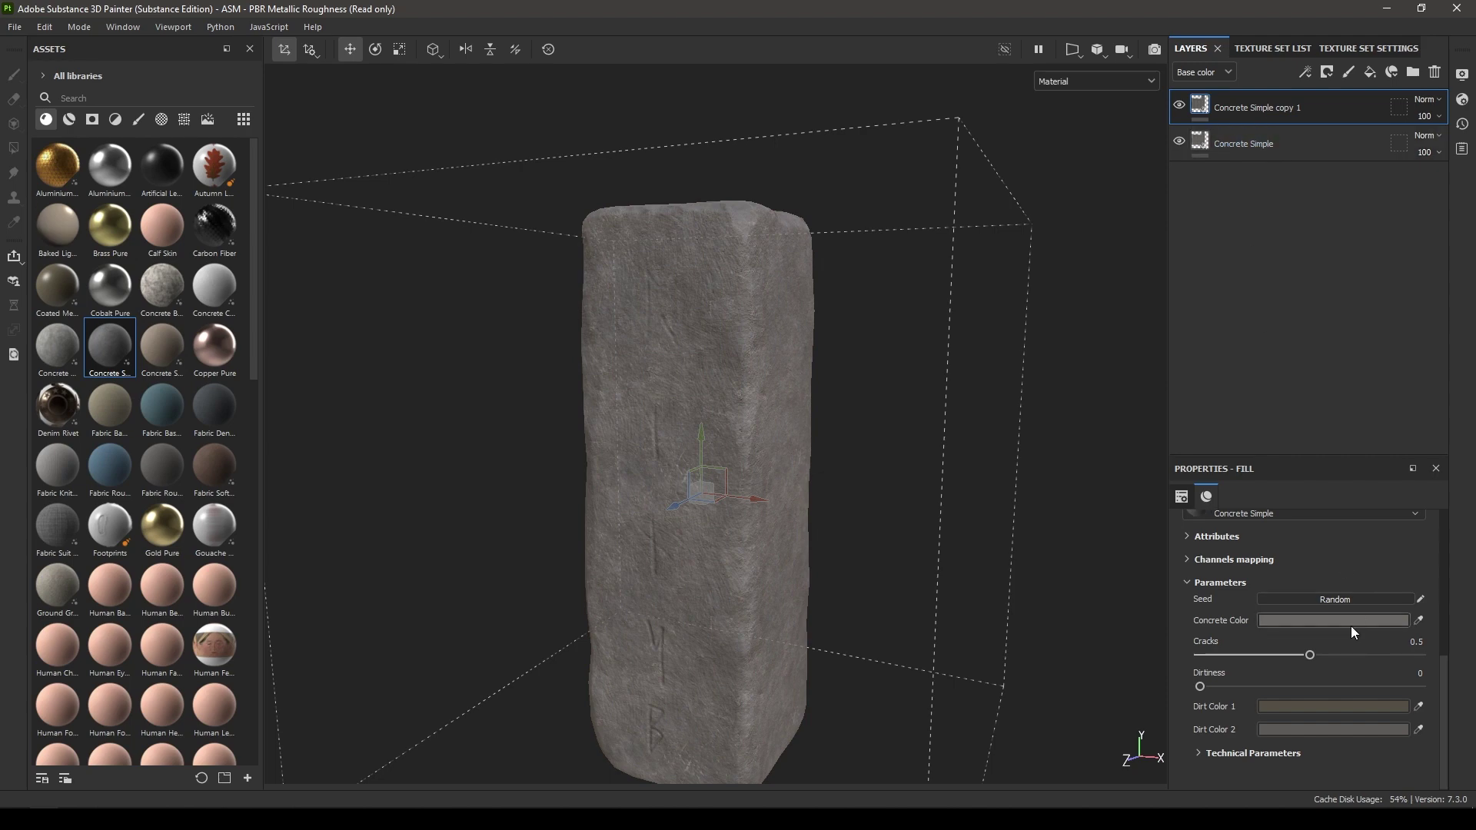
left_click(1311, 622)
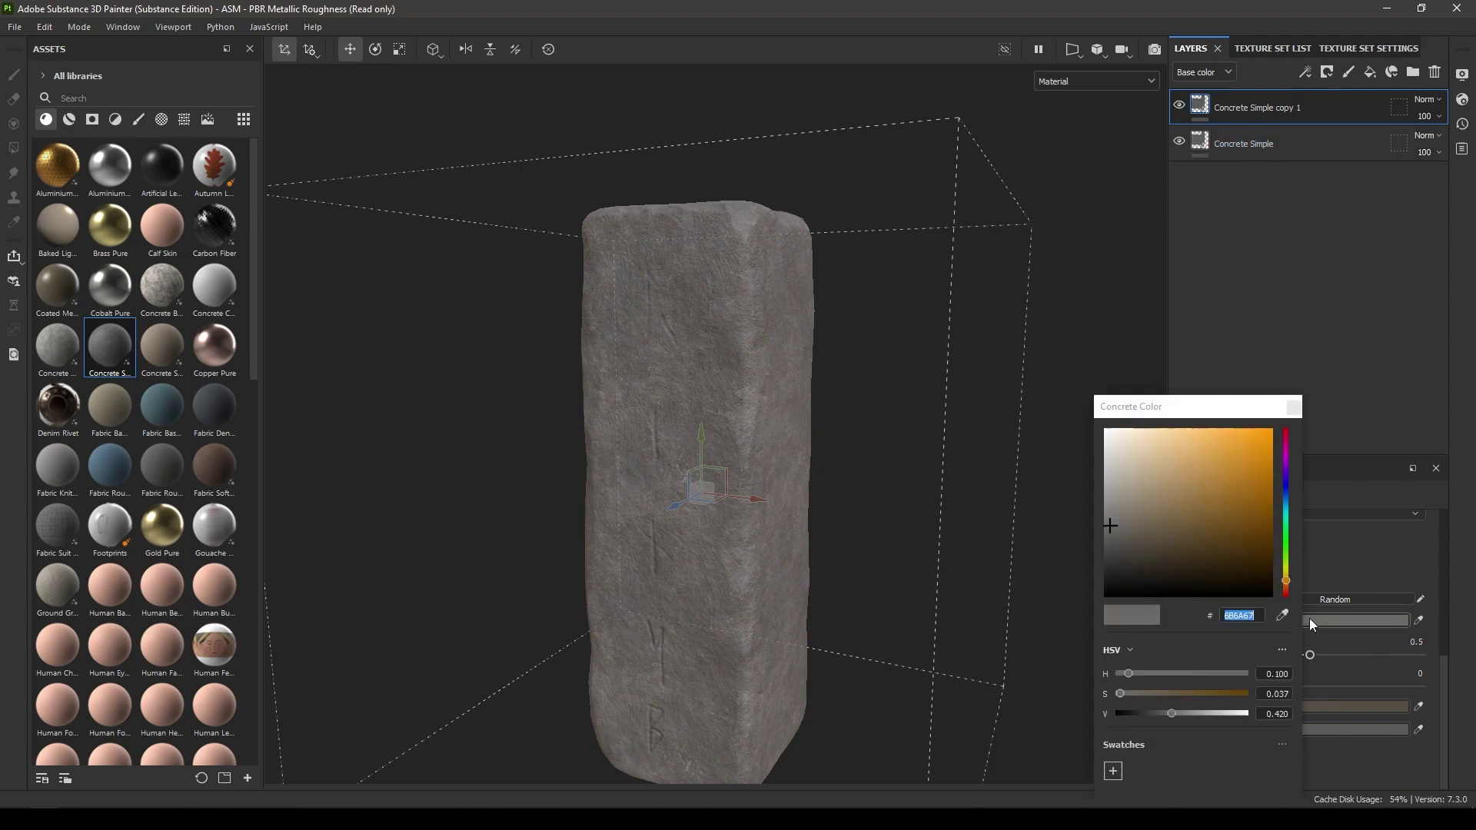
left_click(1109, 504)
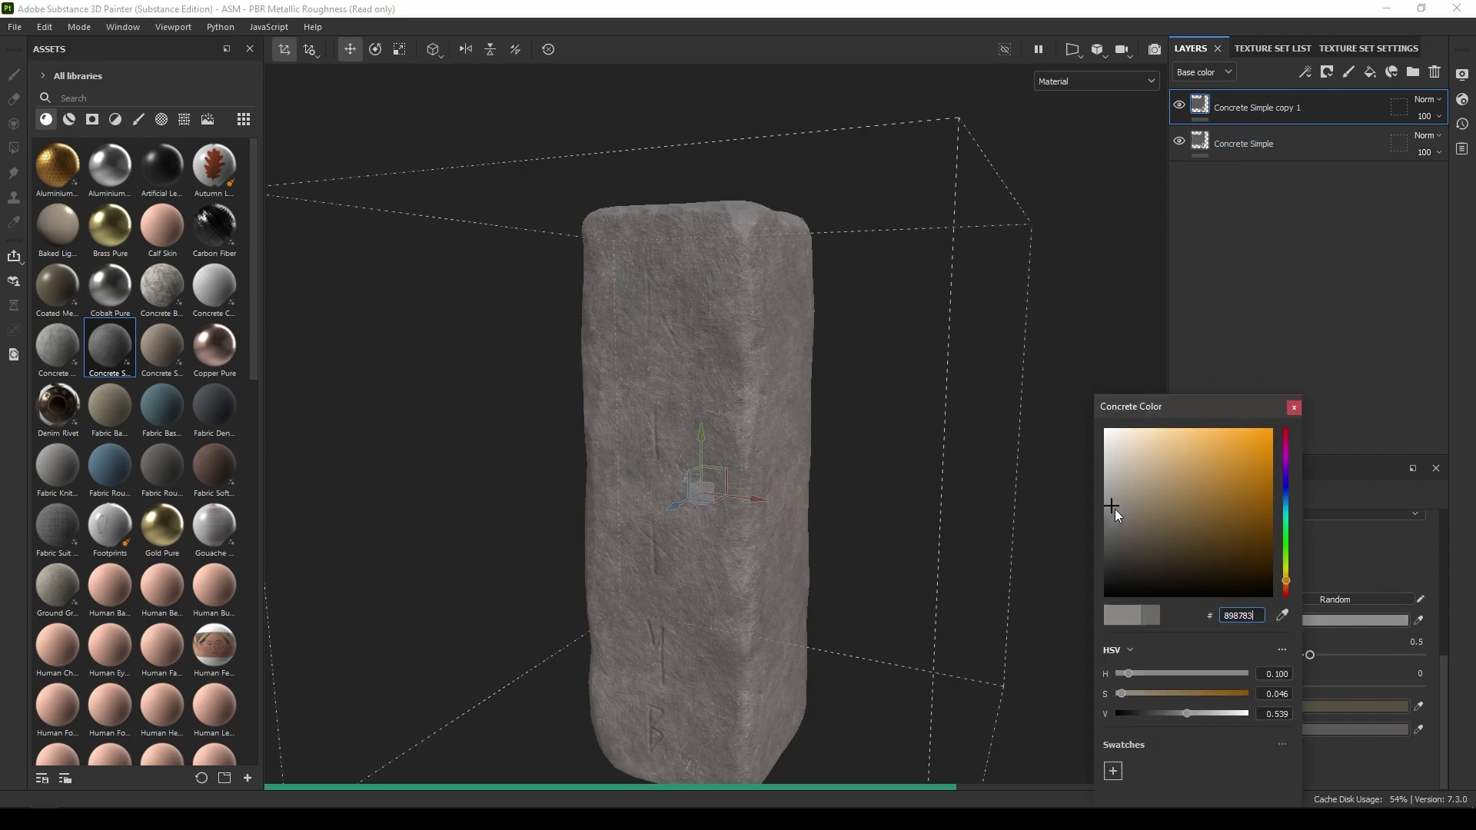
left_click(1118, 514)
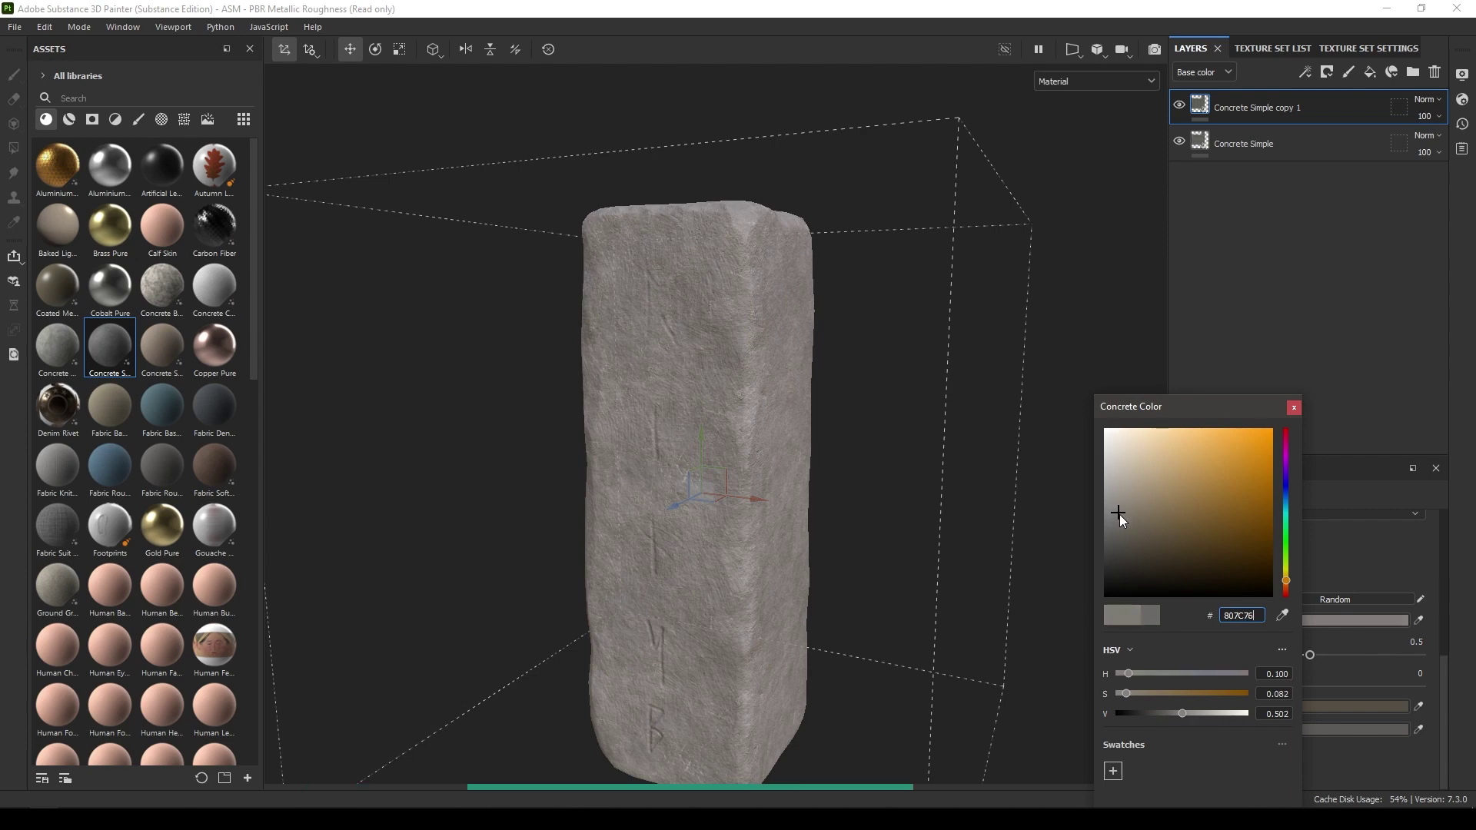
left_click(1119, 514)
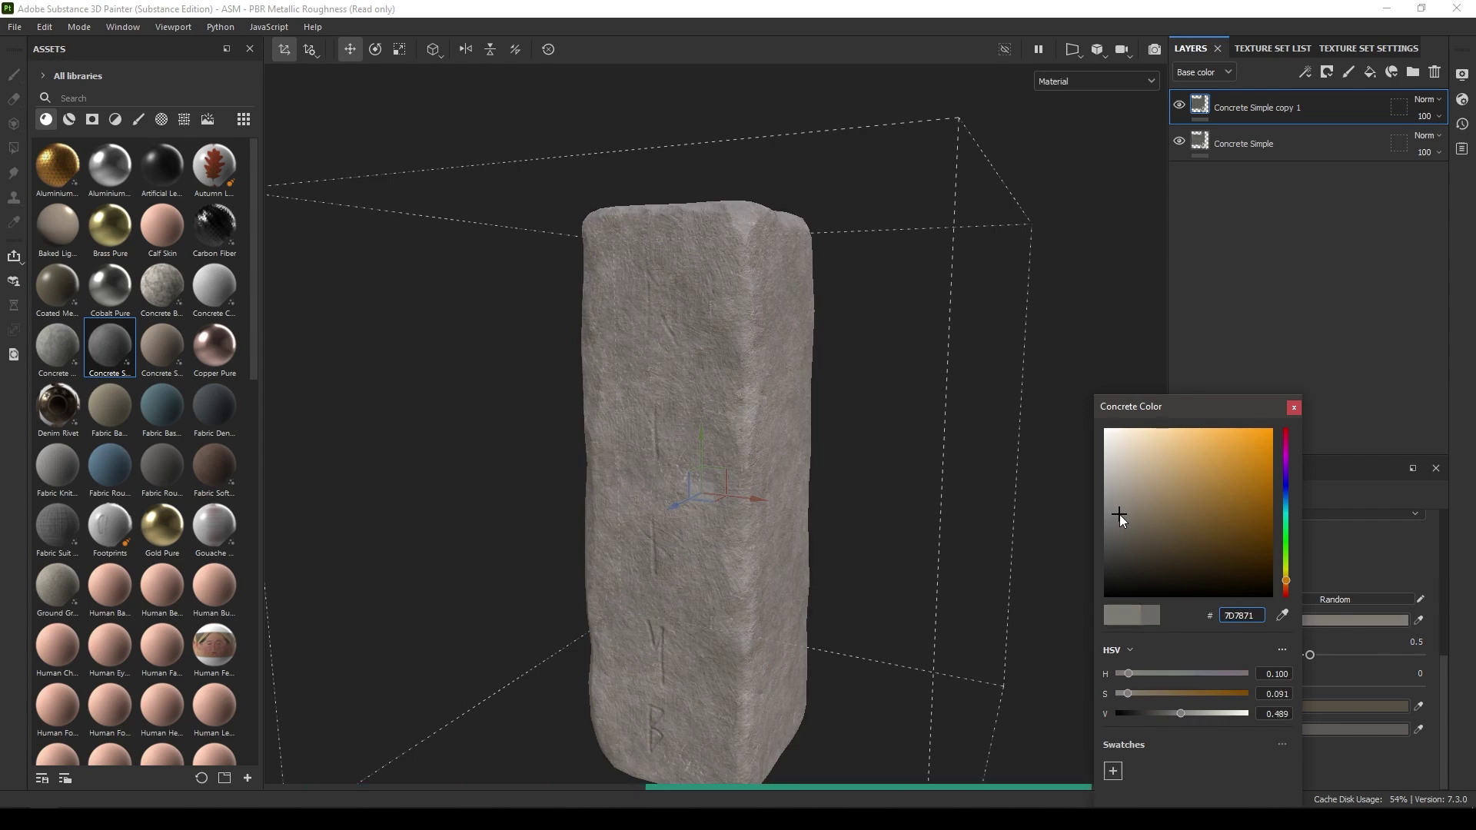
left_click(1295, 409)
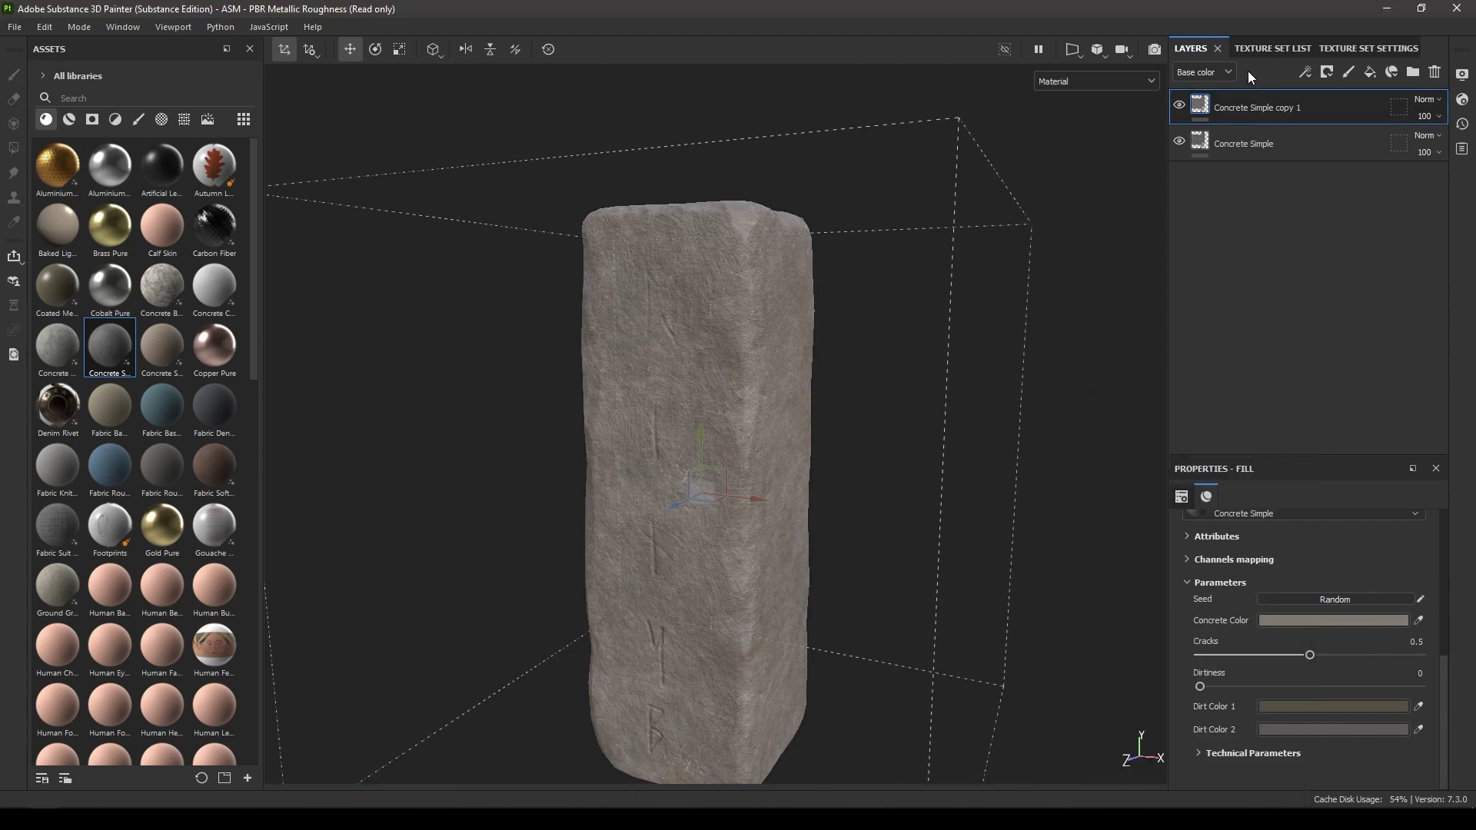
Add a black mask to the duplicated concrete layer and give the mask a Curvature generator
right_click(1239, 116)
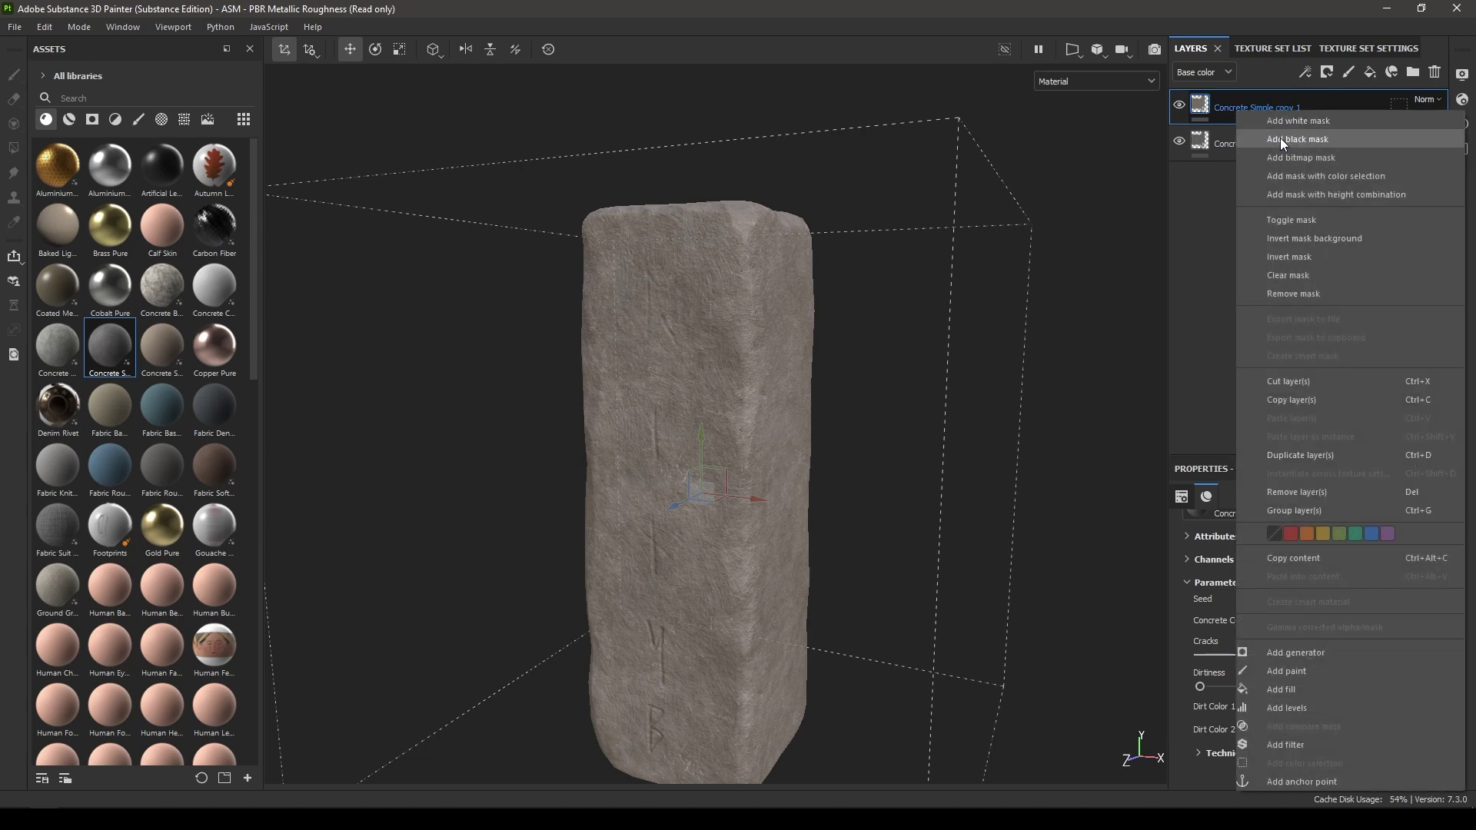
left_click(1280, 139)
right_click(1253, 109)
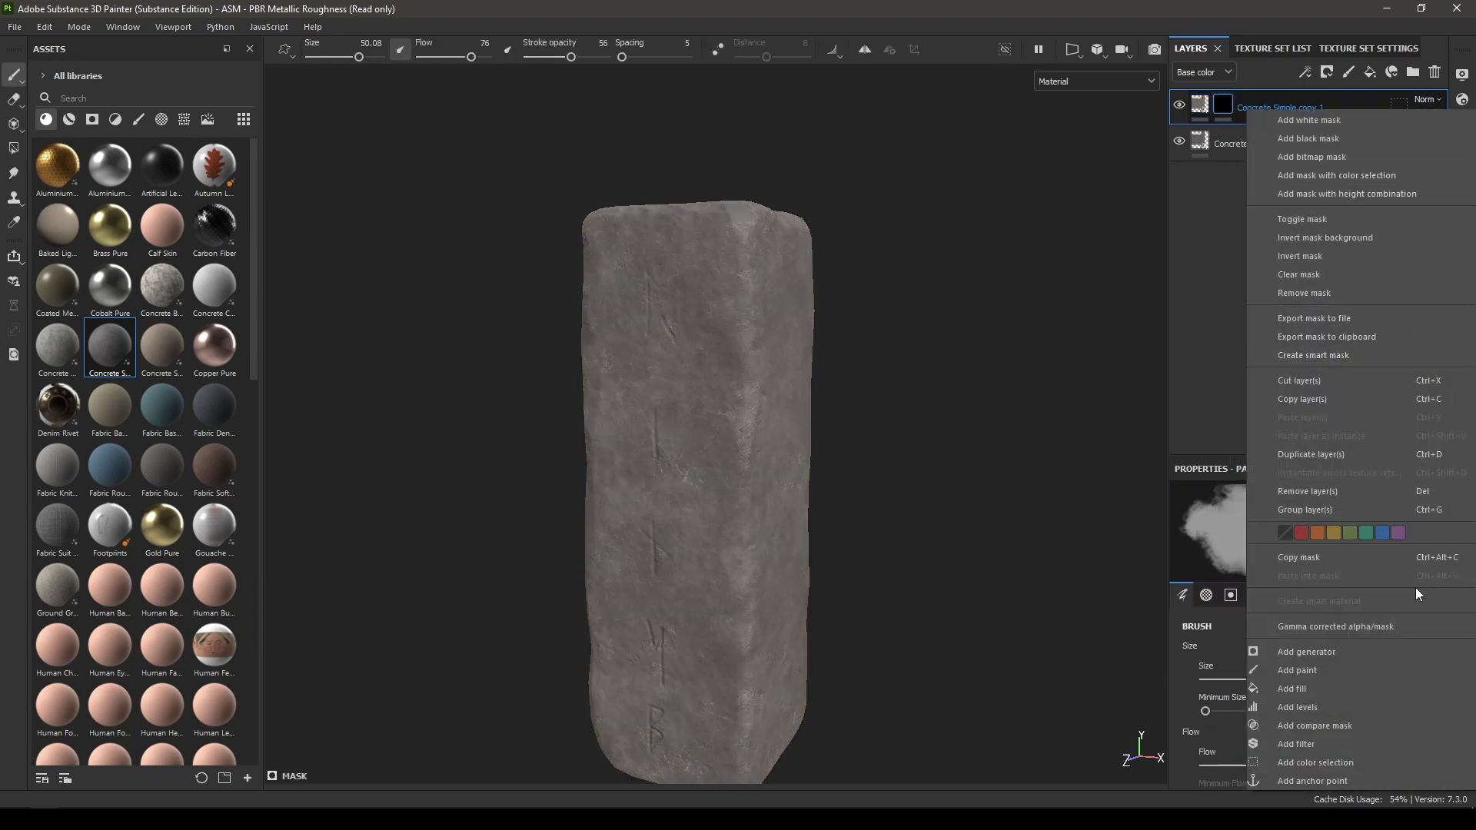
left_click(1335, 652)
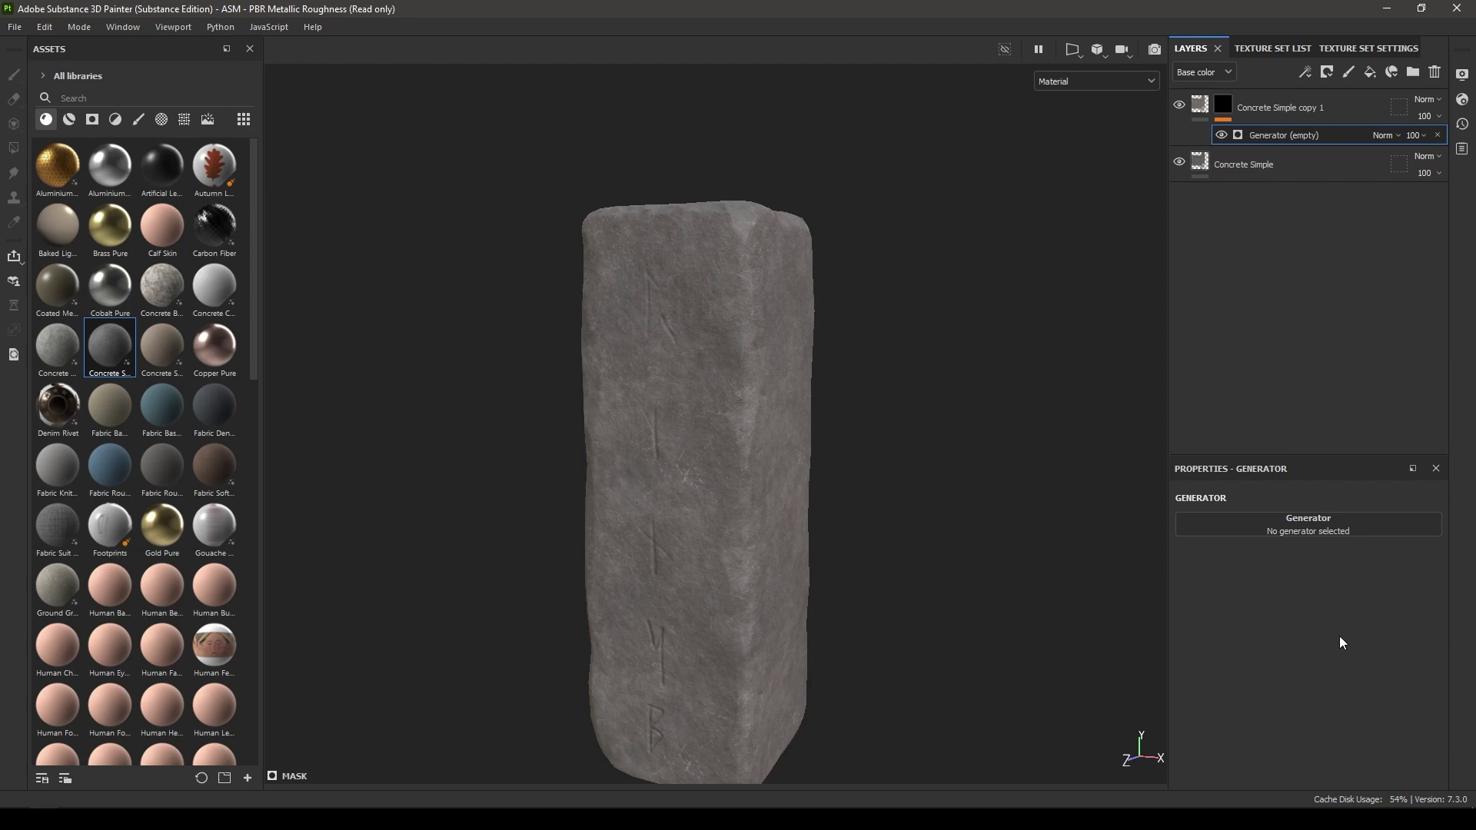
left_click(1305, 530)
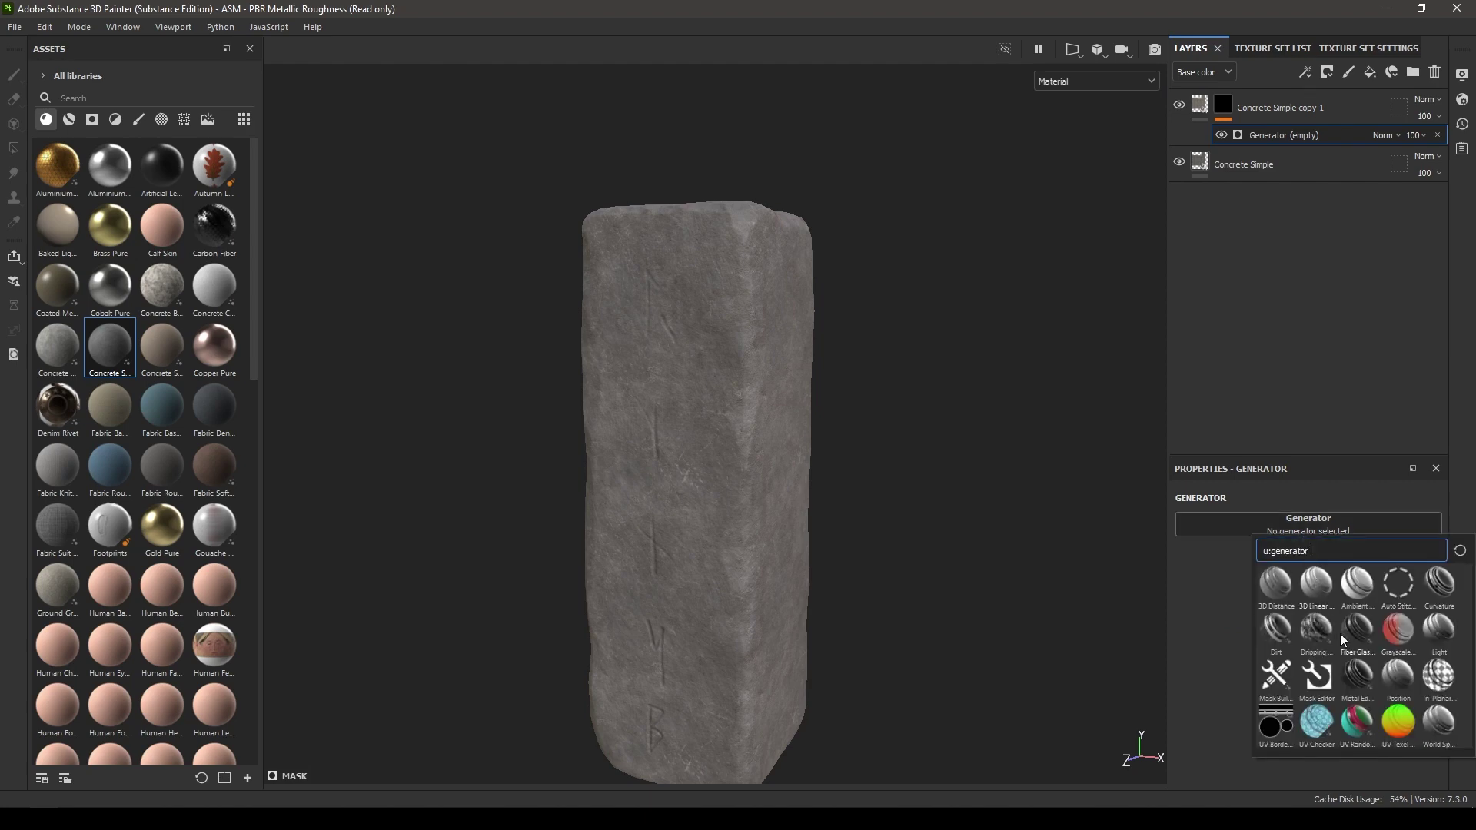
left_click(1440, 589)
Set the Curvature generator's Global Balance to 0.6 and its Global Contrast to 0.57
left_click_drag(915, 330, 712, 468, "alt")
right_click_drag(712, 469, 797, 572, "alt")
middle_click_drag(797, 507, 798, 454, "alt")
left_click_drag(797, 454, 765, 427, "alt")
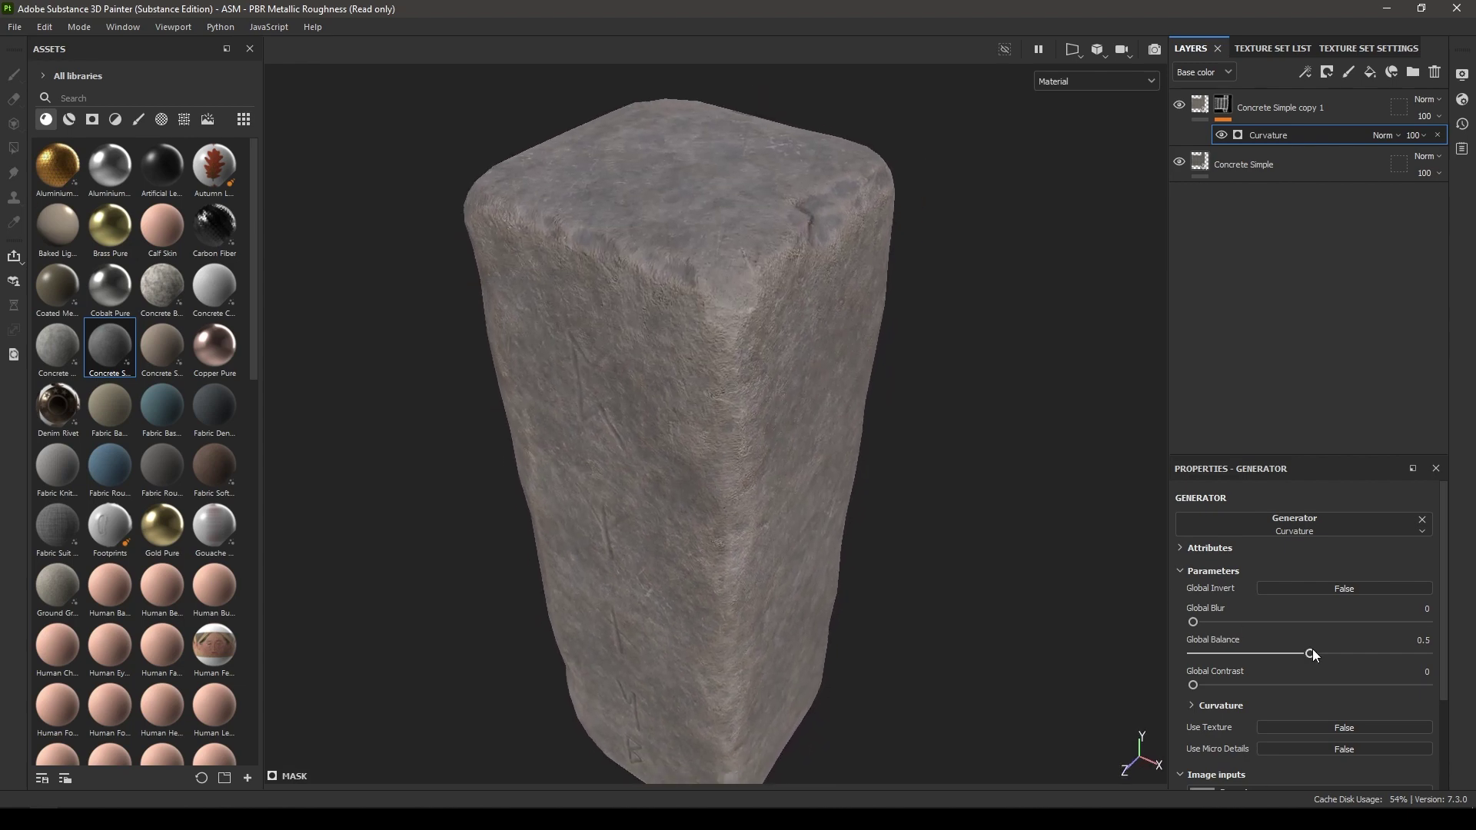
left_click_drag(1313, 652, 1331, 652)
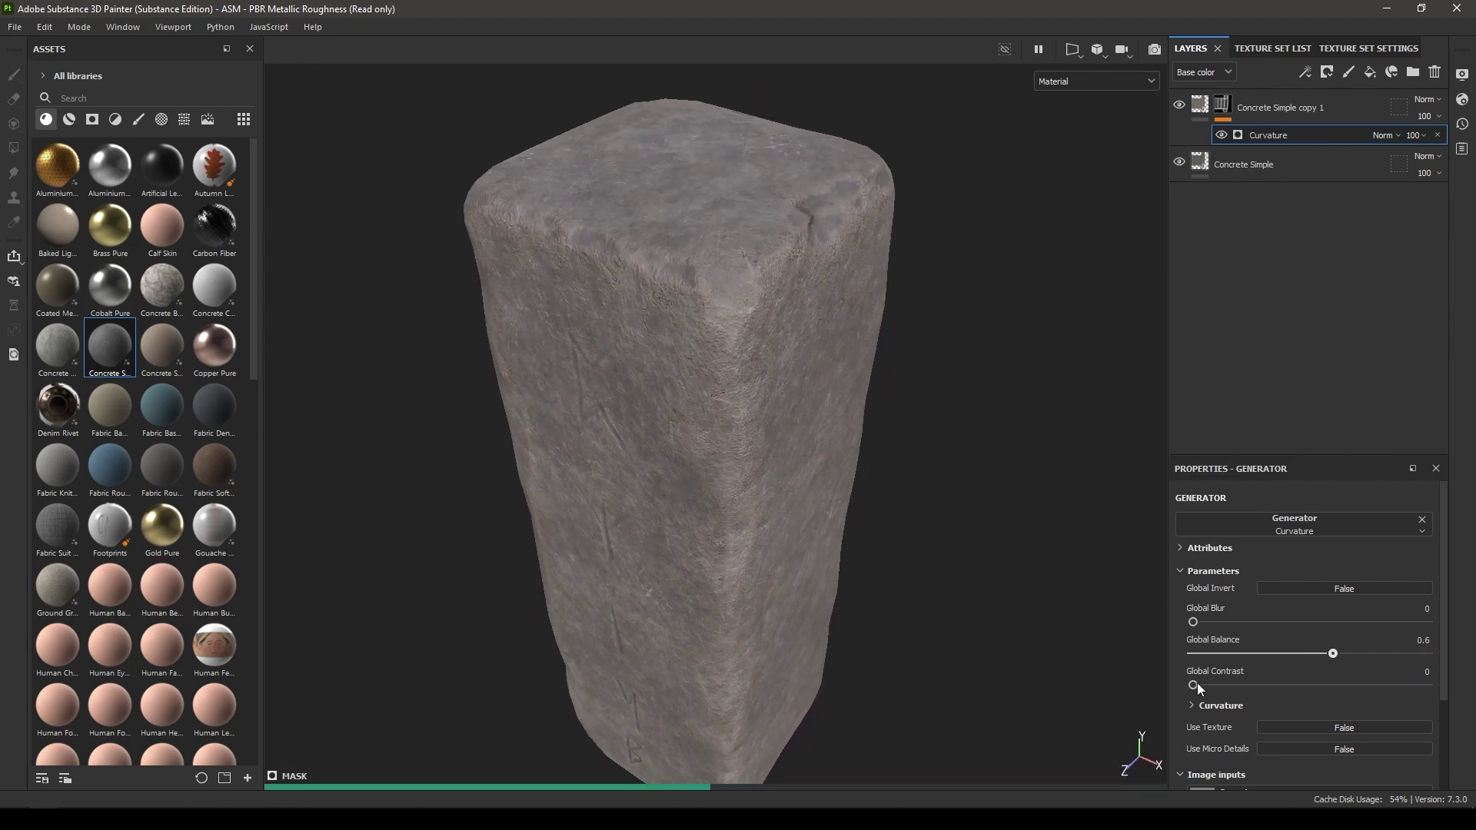
left_click_drag(1197, 684, 1326, 683)
Reduce the Curvature generator's Global Balance to 0.3 and set its Global Contrast to 0.6
left_click_drag(858, 625, 777, 538, "alt")
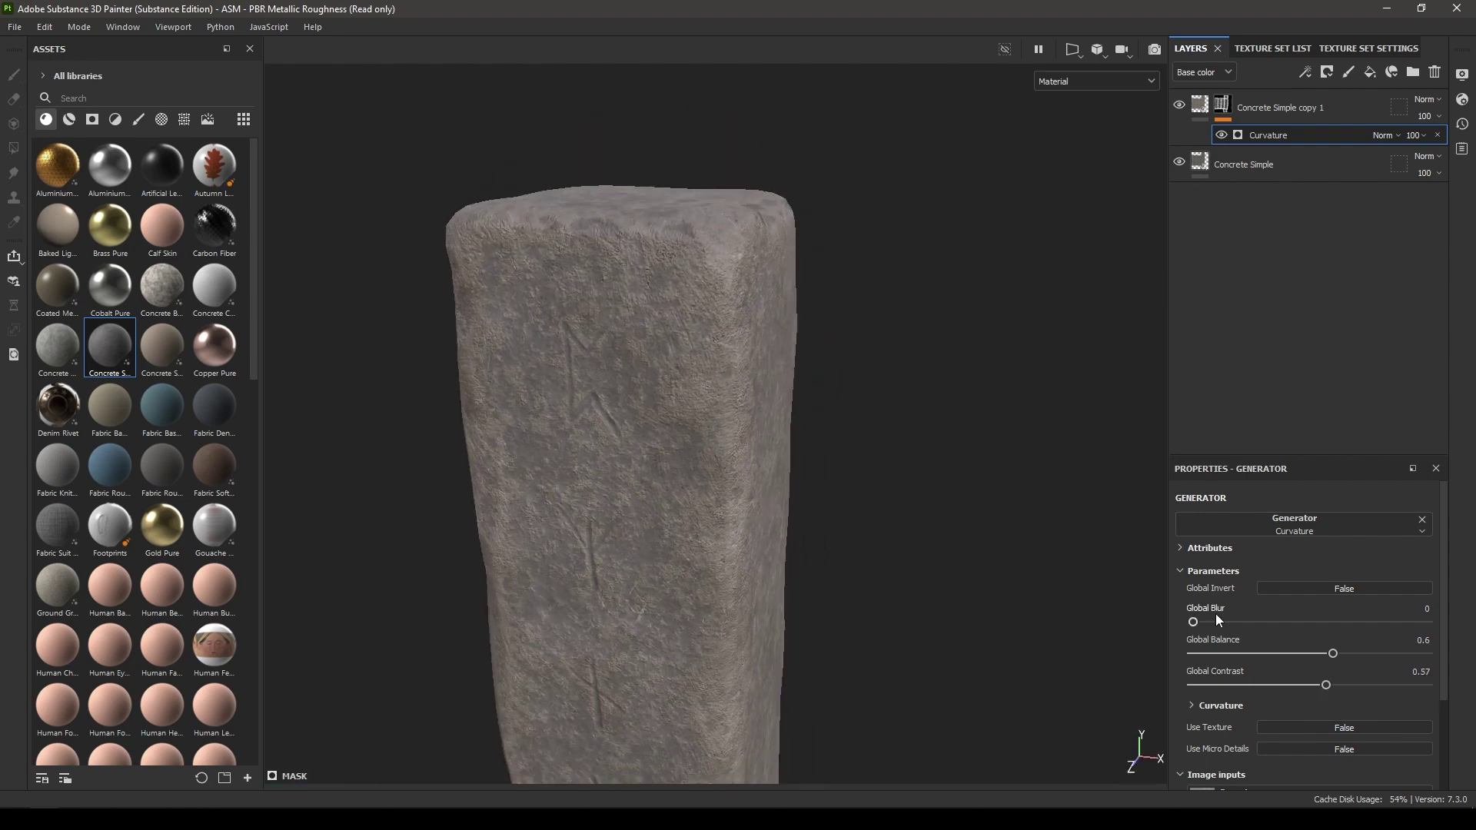
left_click(1274, 654)
left_click(1262, 655)
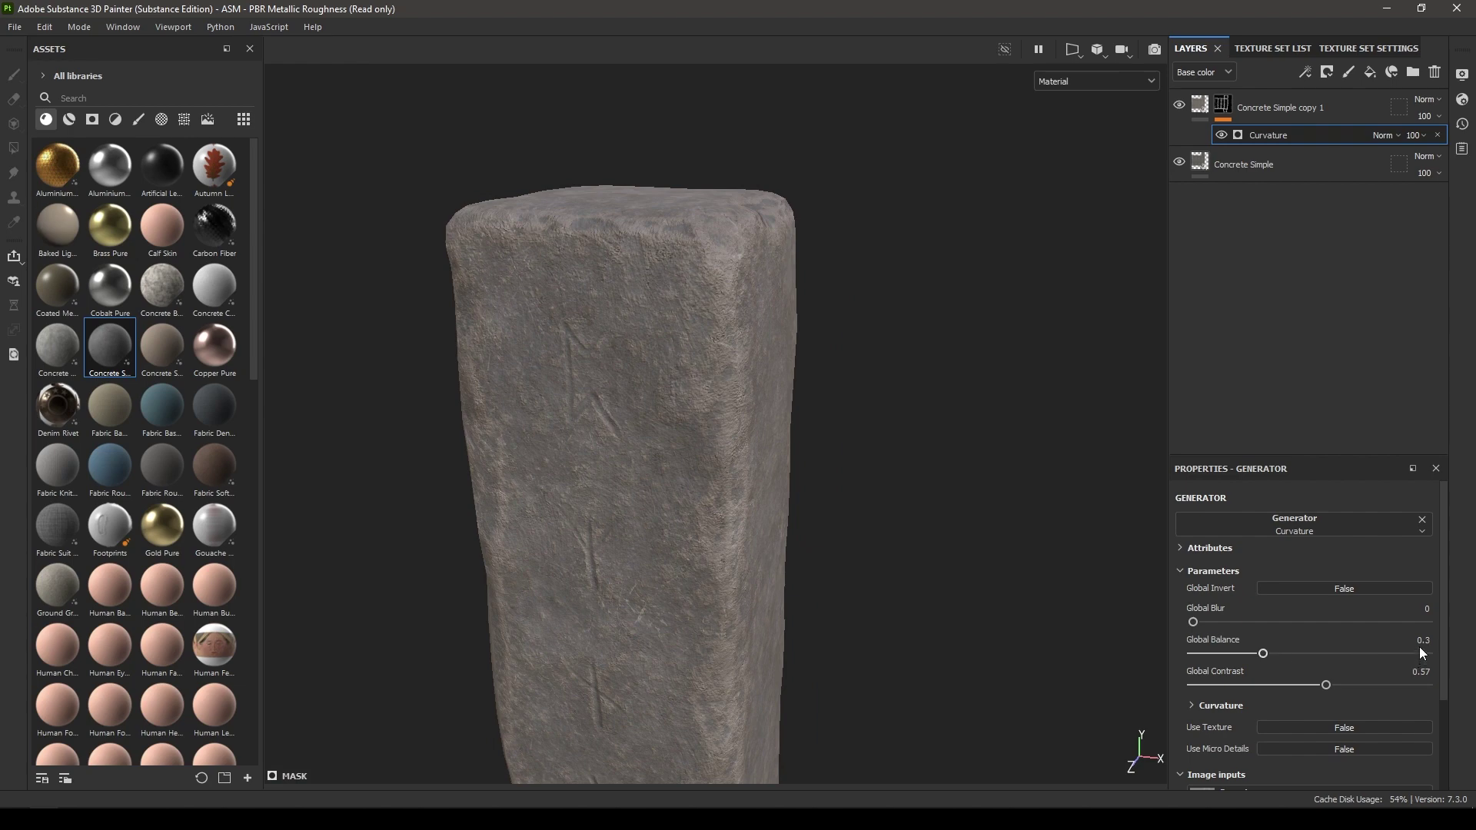
left_click_drag(599, 603, 523, 594, "alt")
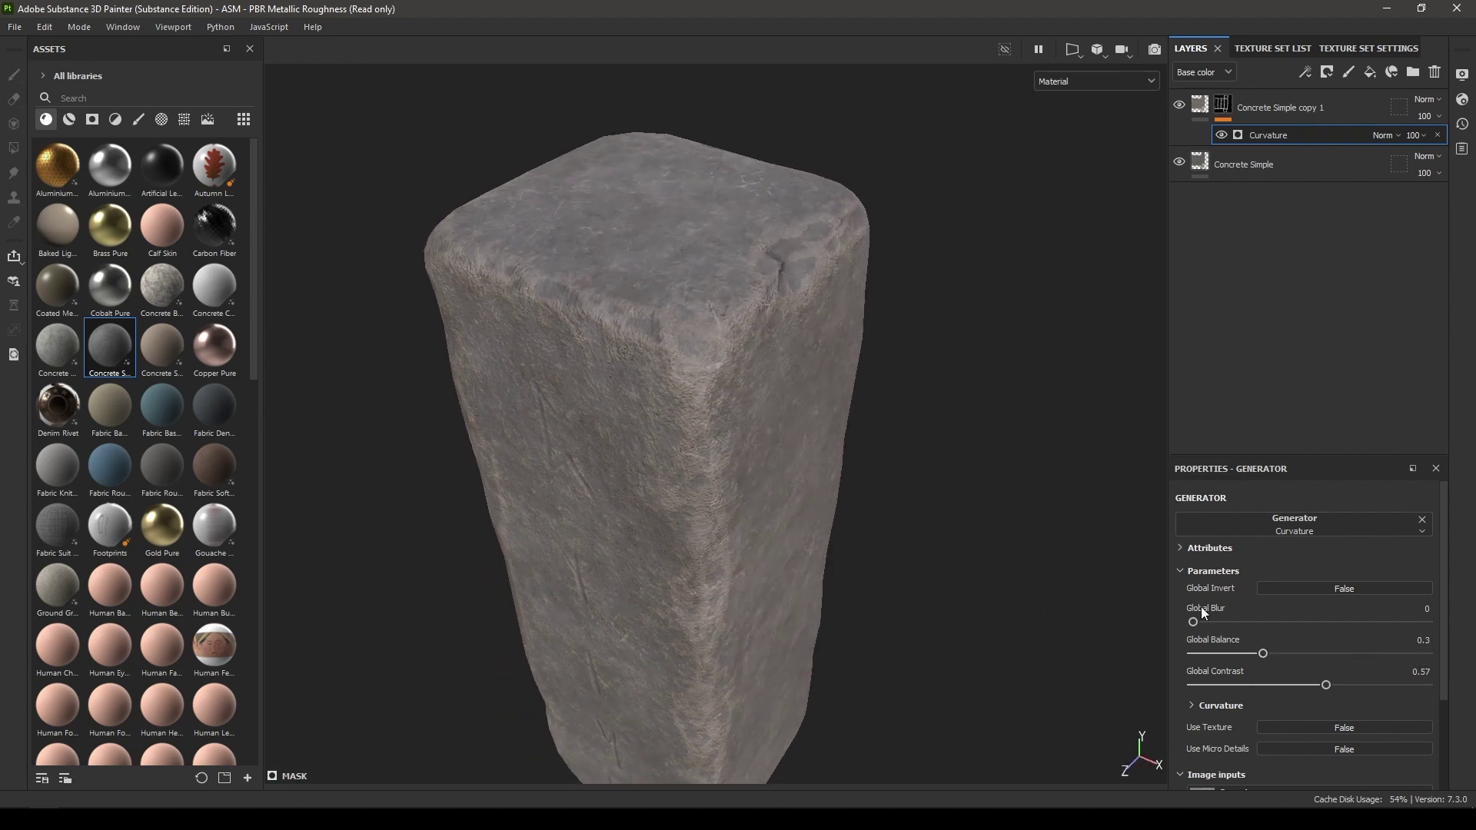
left_click(1422, 671)
type("0.6")
key("Return")
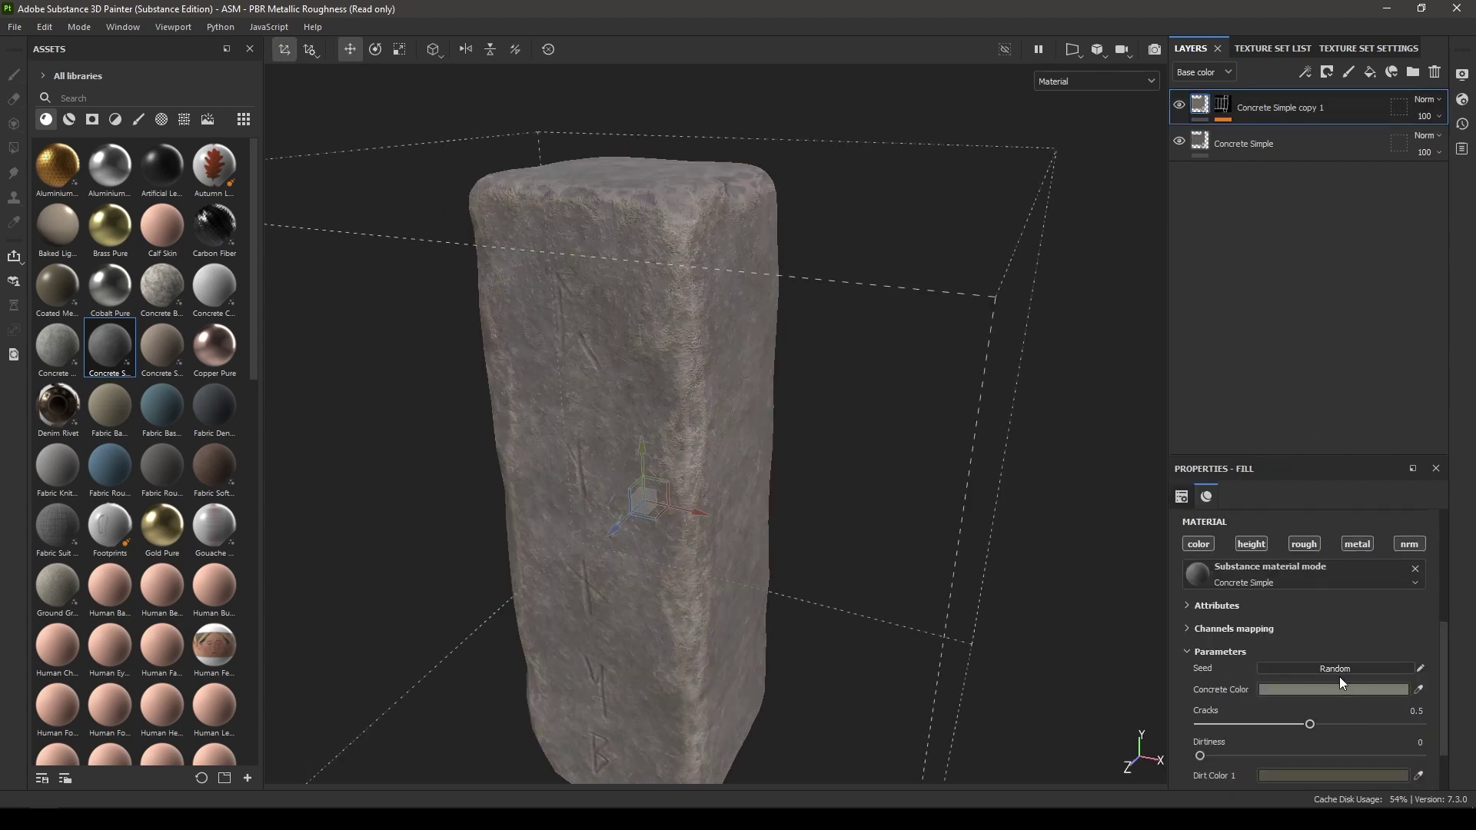
Change the masked concrete copy's Concrete Color to the lighter neutral grey 8B8A88
left_click(1338, 687)
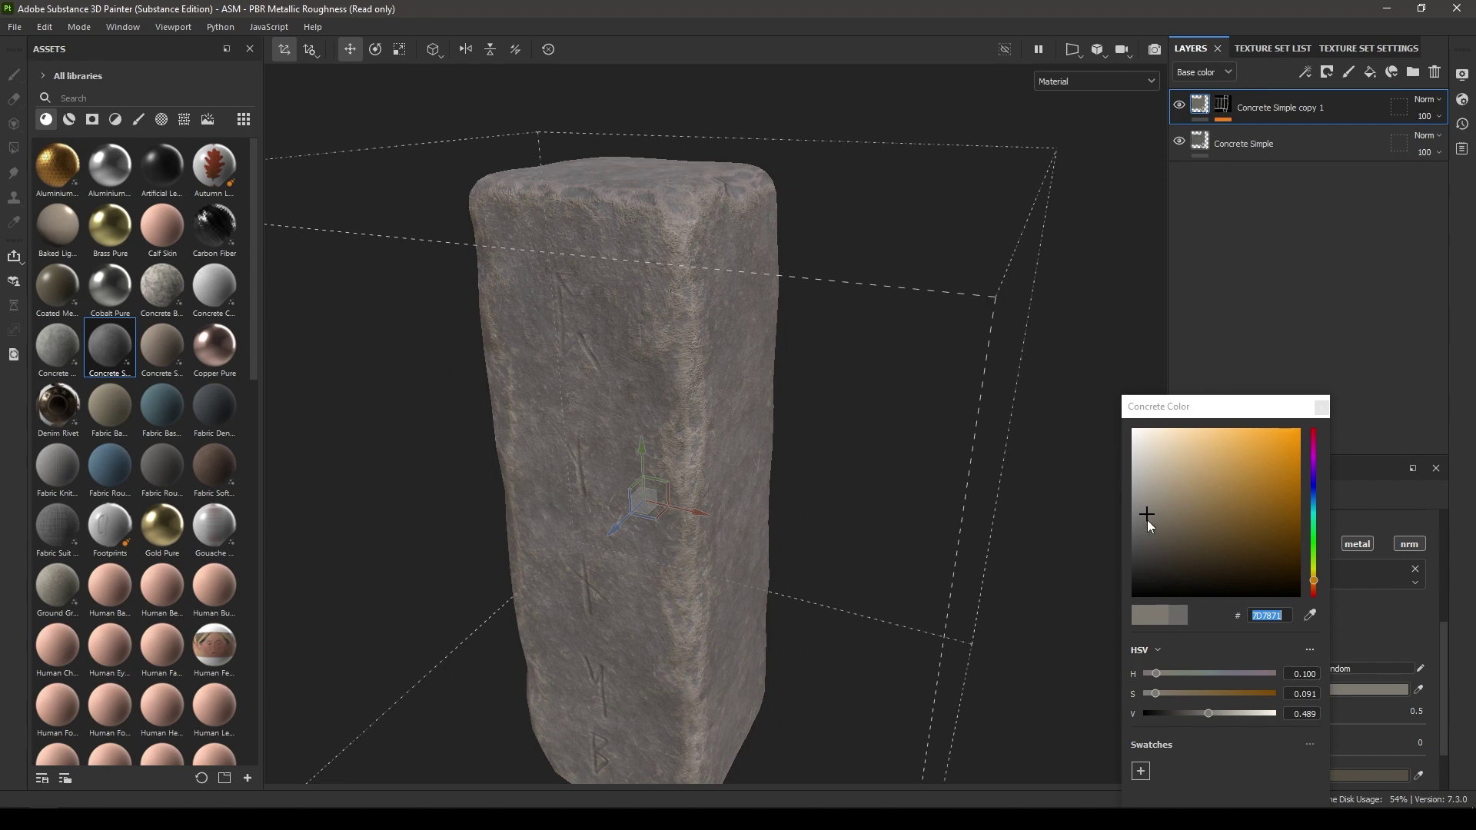
left_click_drag(1147, 520, 1135, 505)
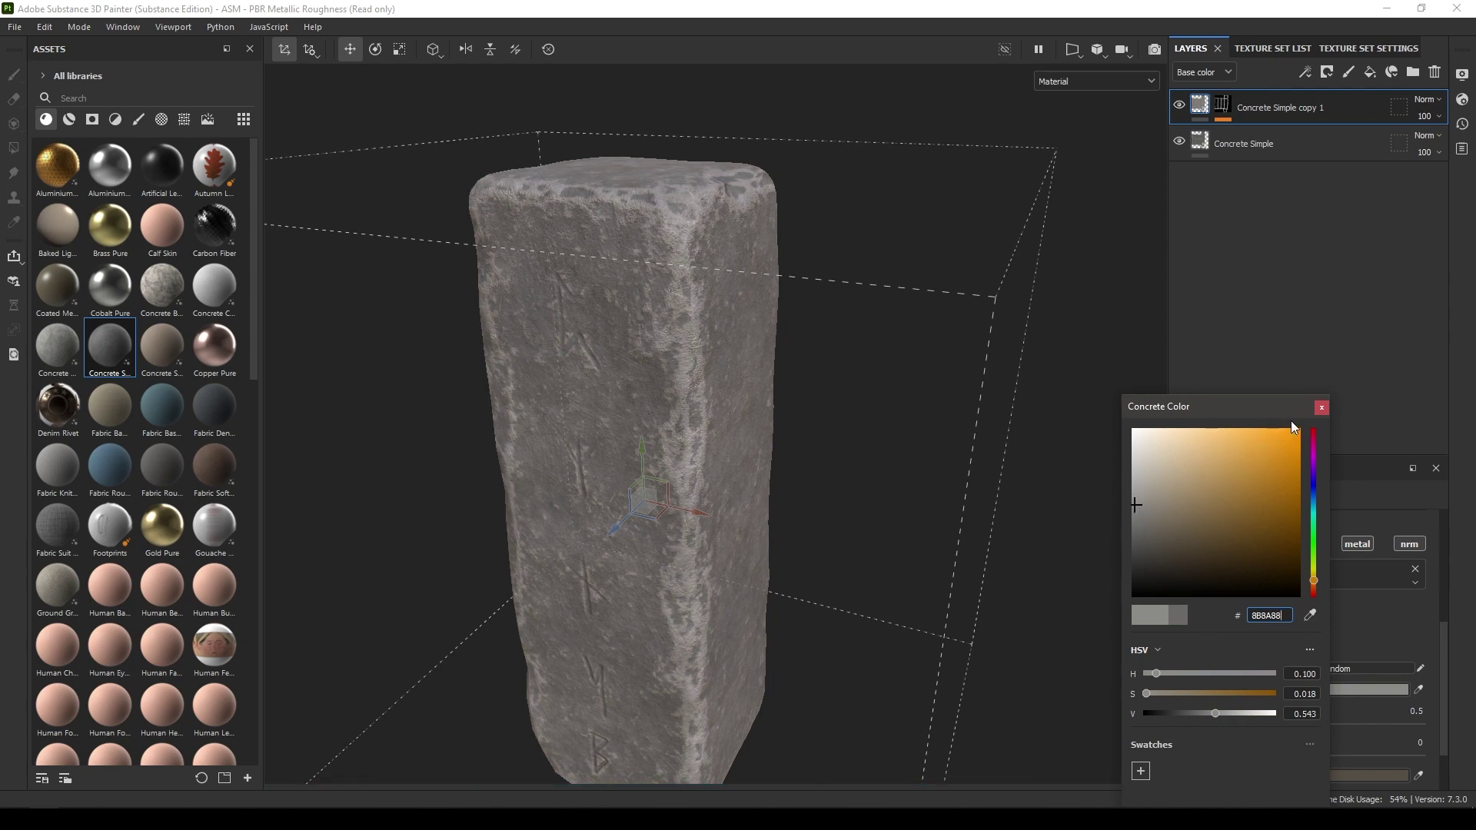
left_click(1321, 407)
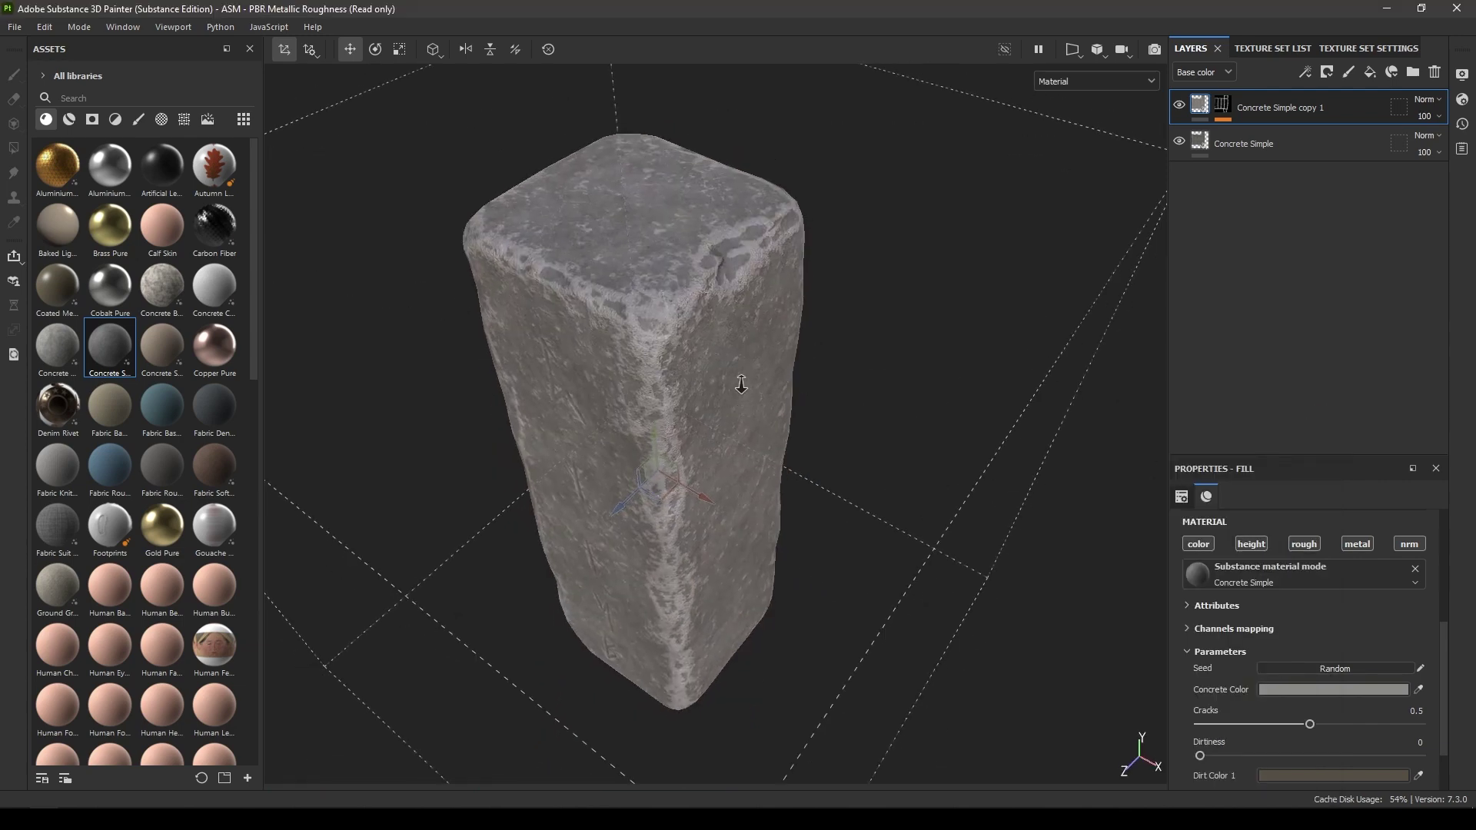
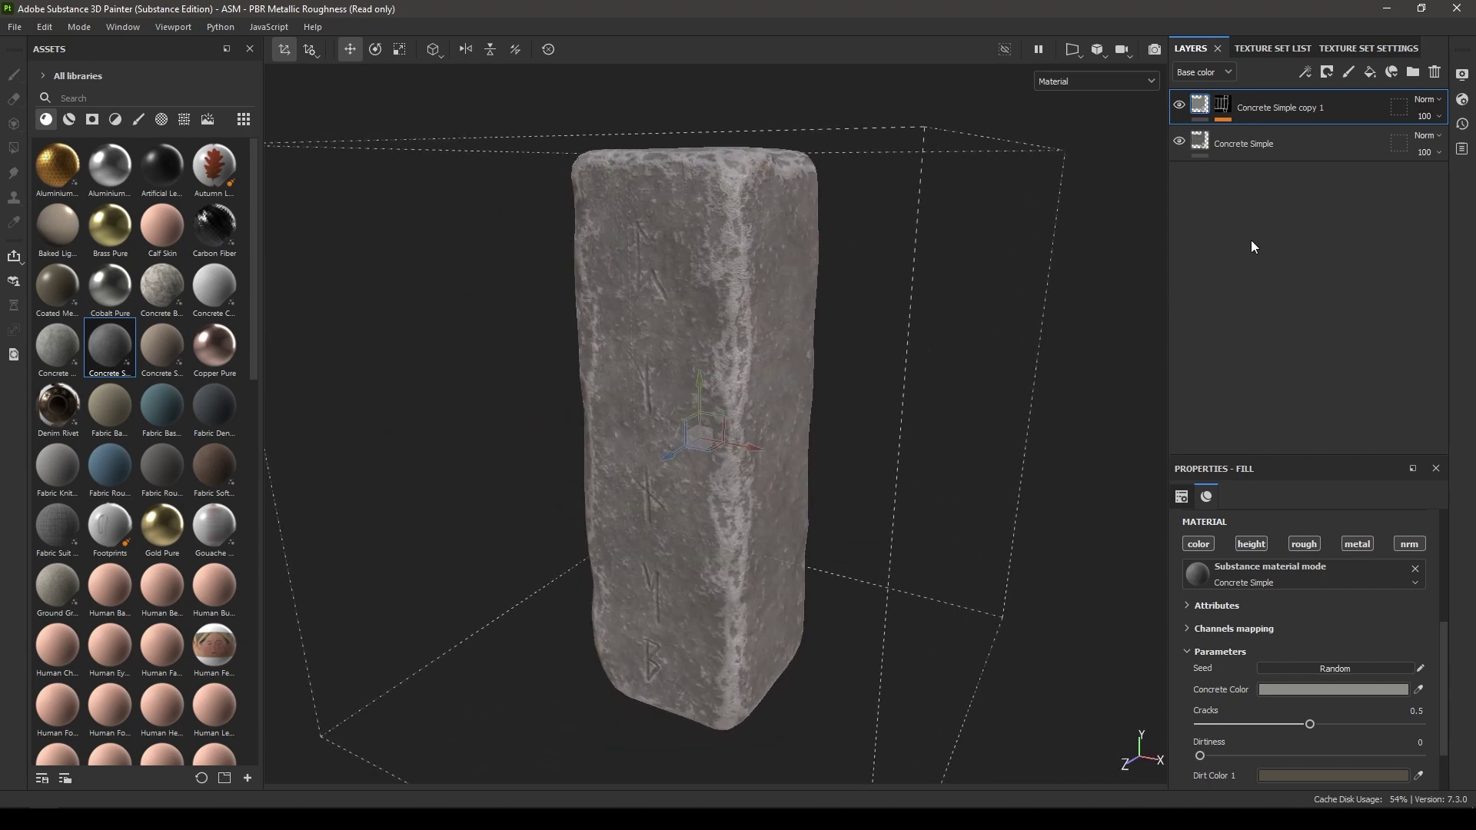
Add a fill layer on top of the stack with a black mask and add a fill effect to that mask
left_click(1371, 74)
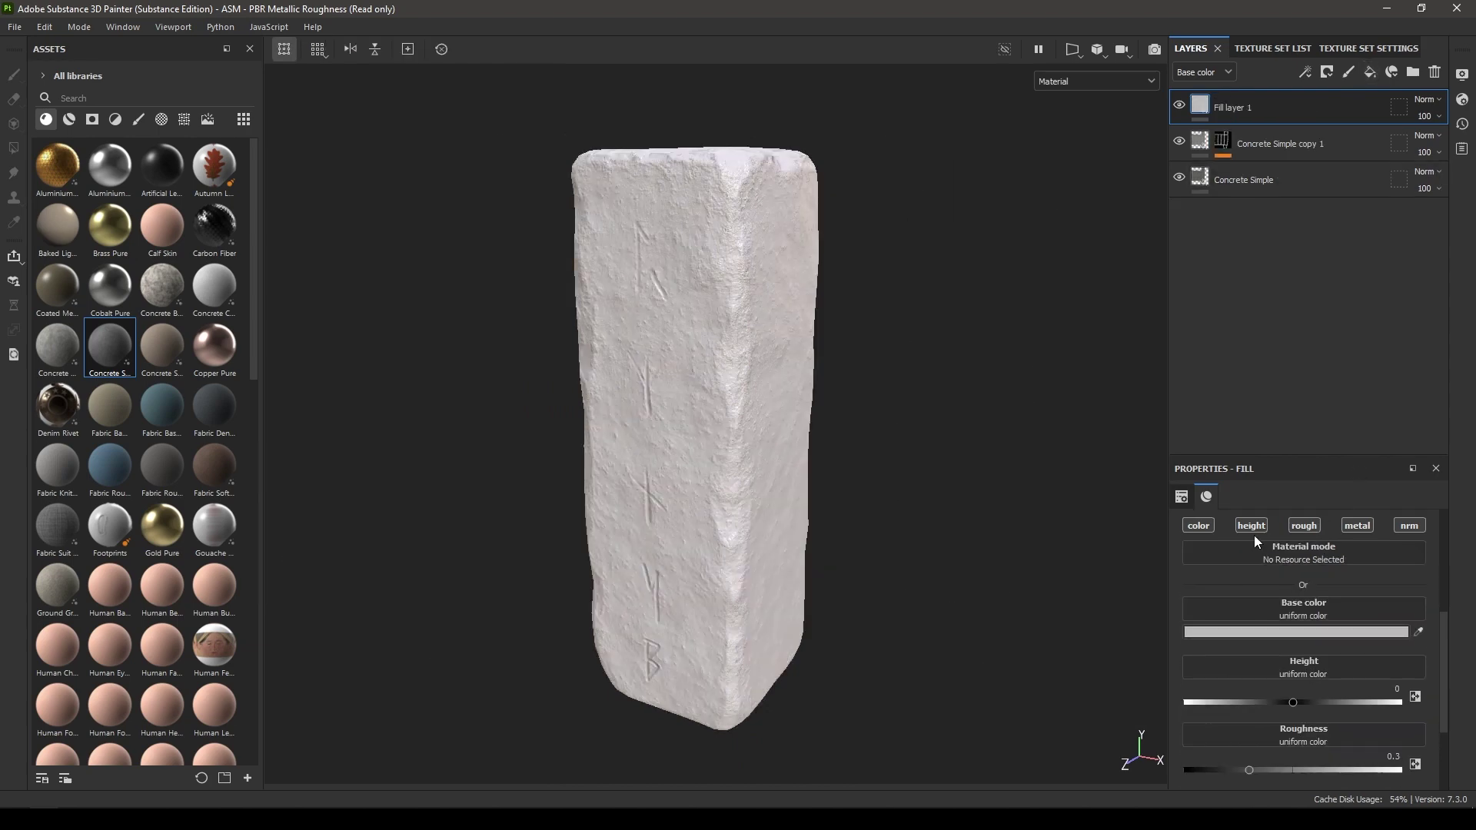
right_click(1249, 104)
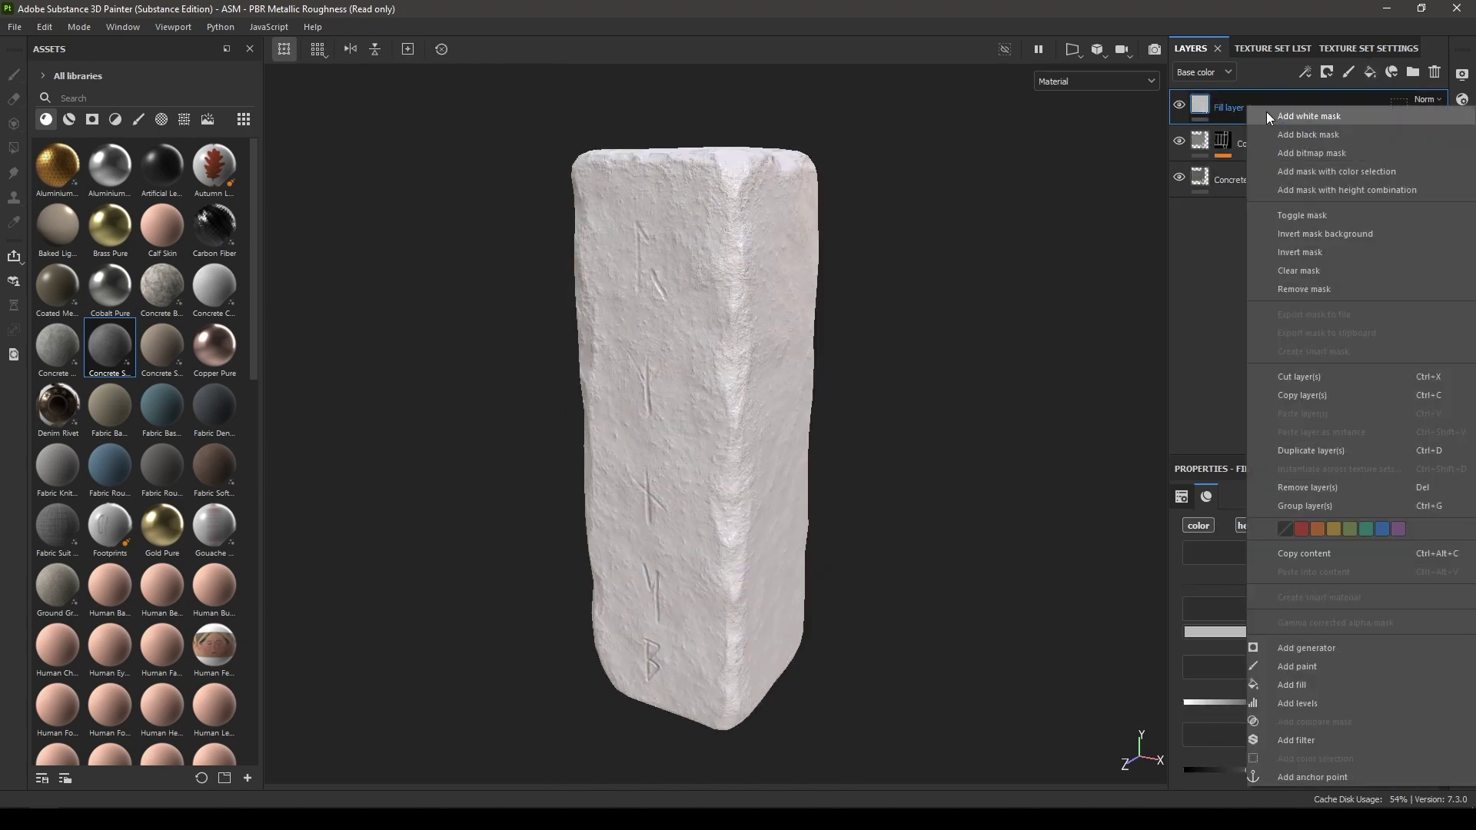
left_click(1268, 95)
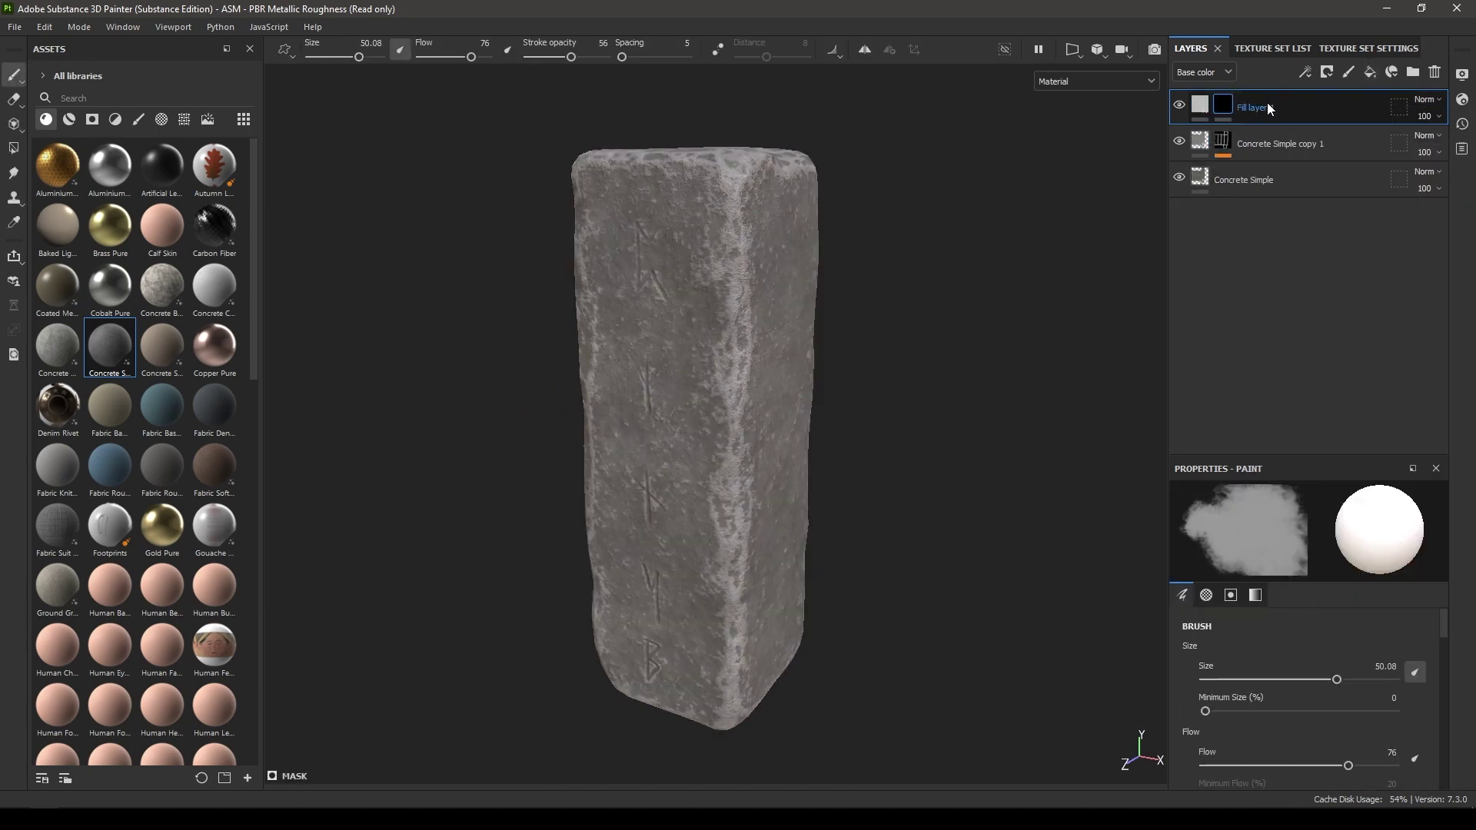
right_click(1286, 113)
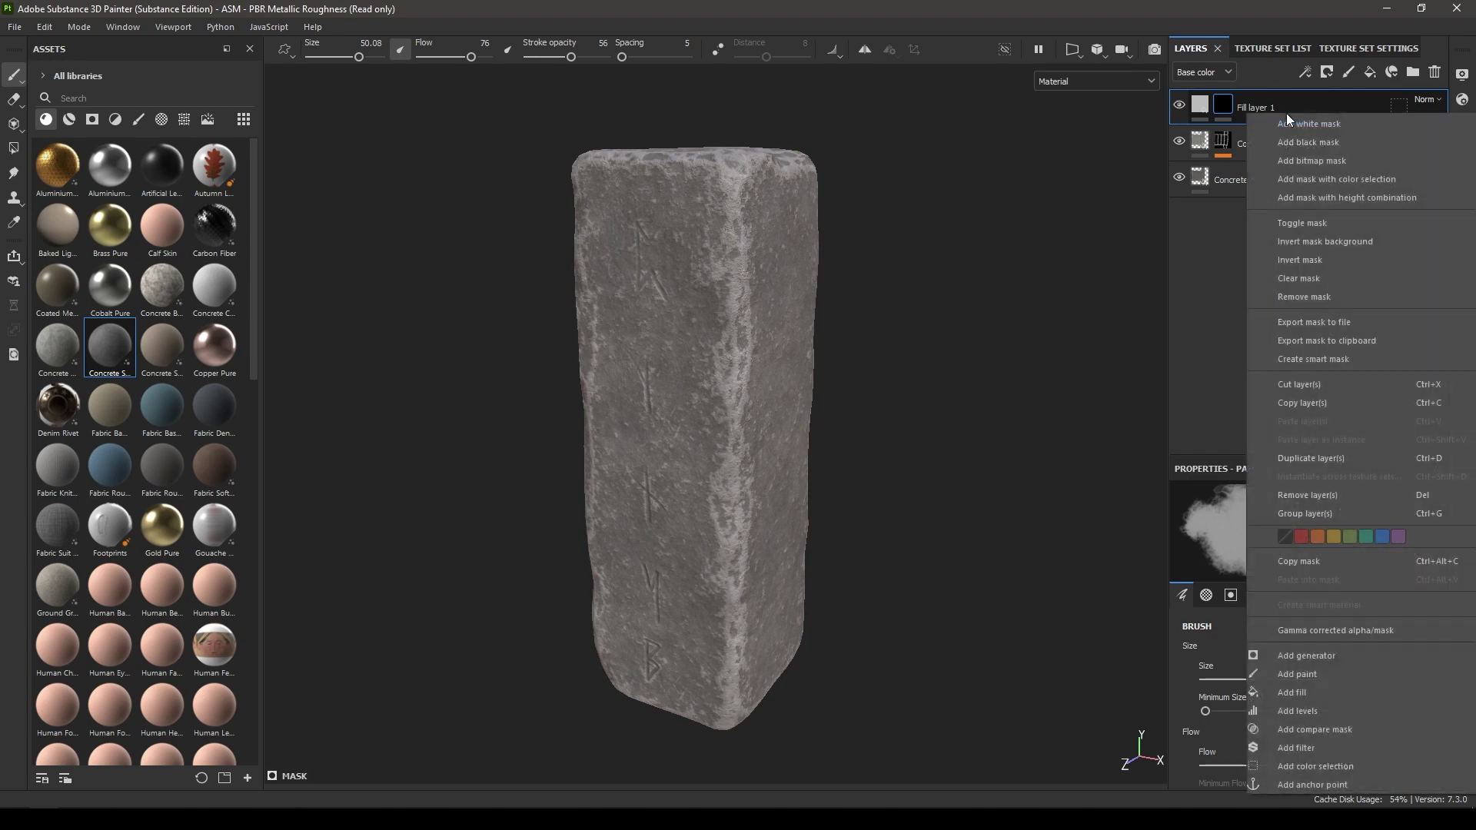
left_click(1345, 689)
Use the Dirt 5 texture as the grayscale source of the mask's fill effect
left_click(183, 120)
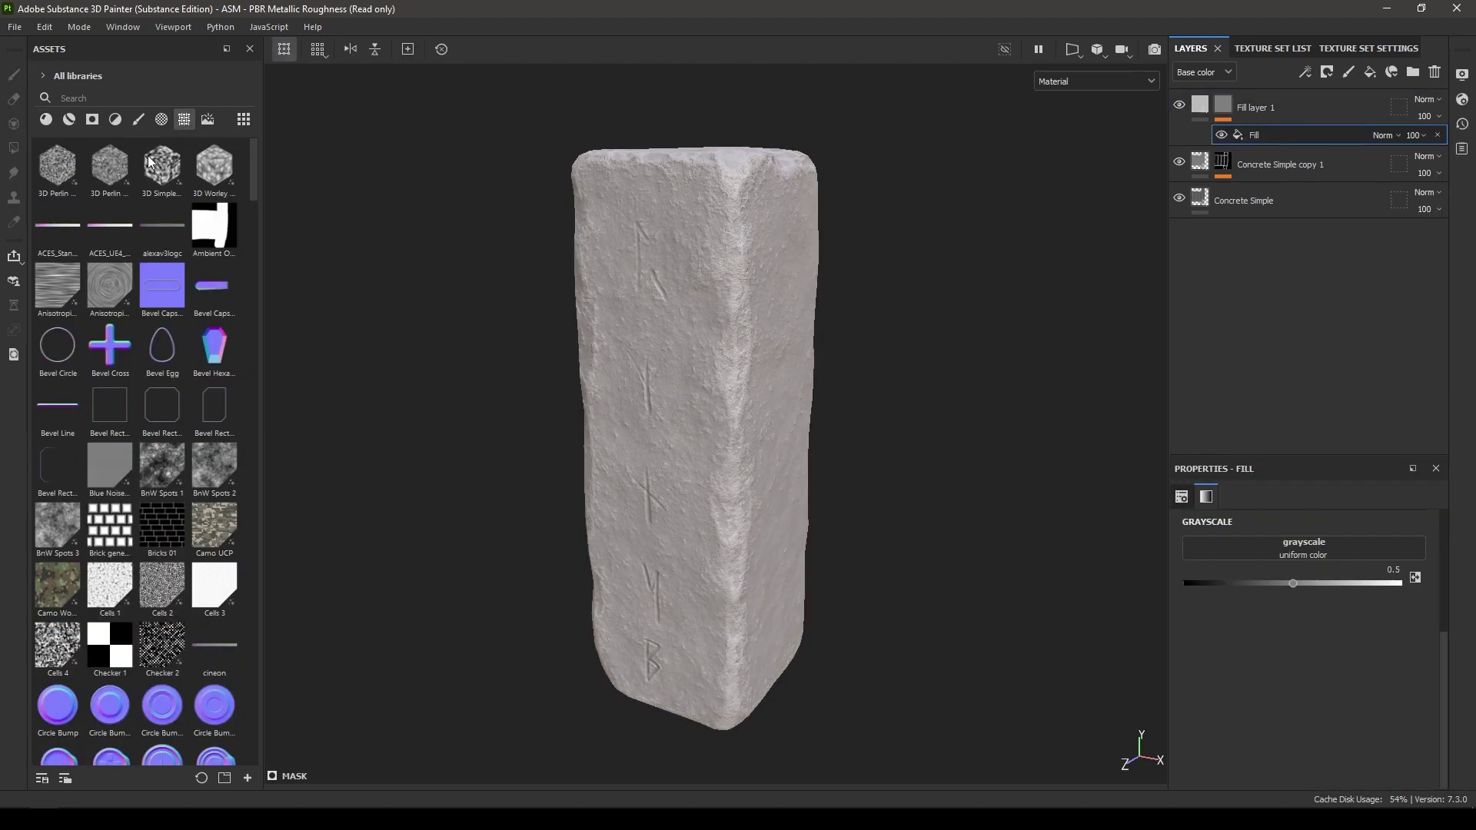
scroll(240, 423, "down", 8)
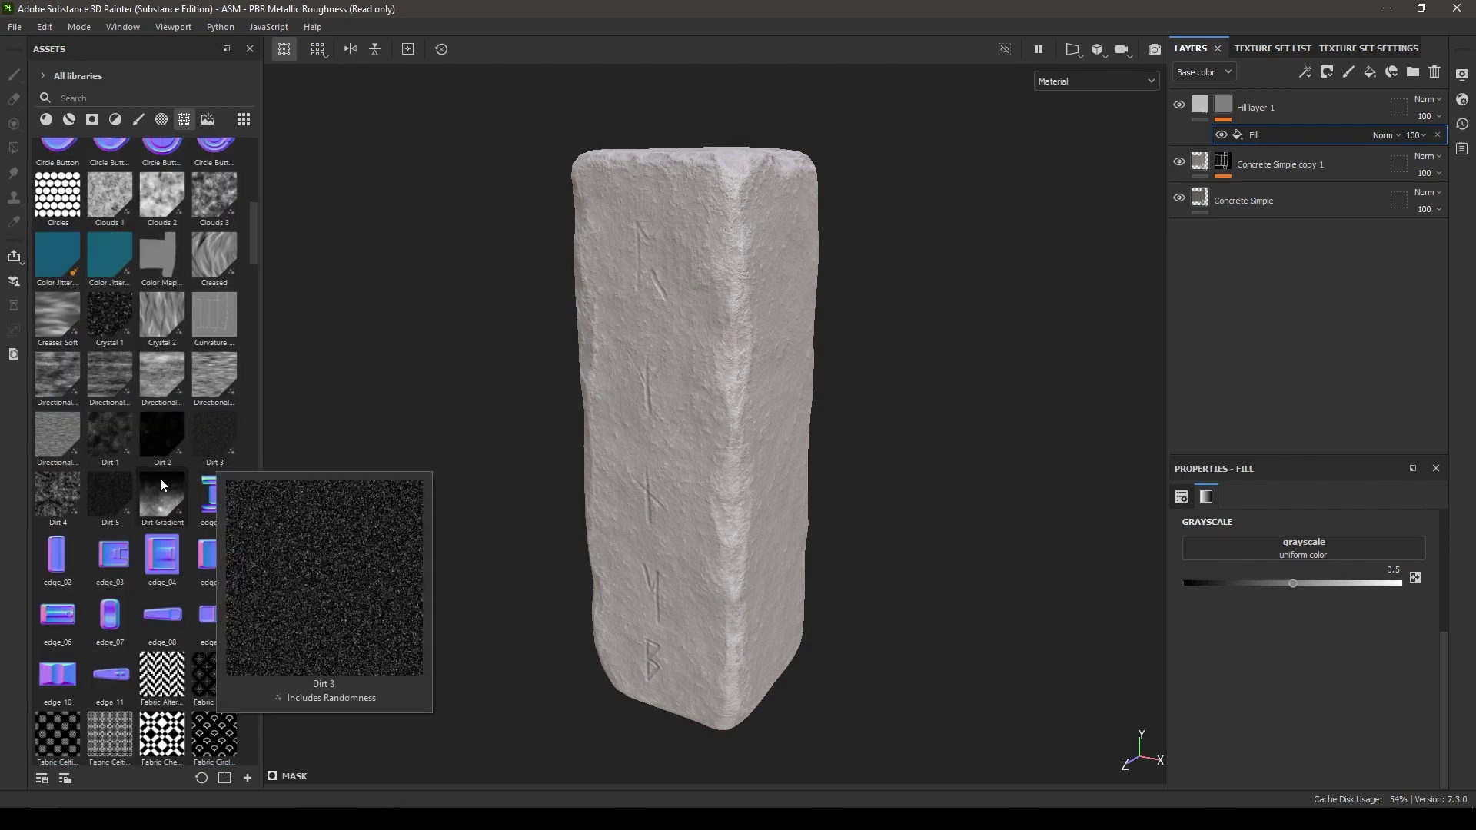
mouse_move(120, 504)
left_click_drag(118, 497, 1292, 541)
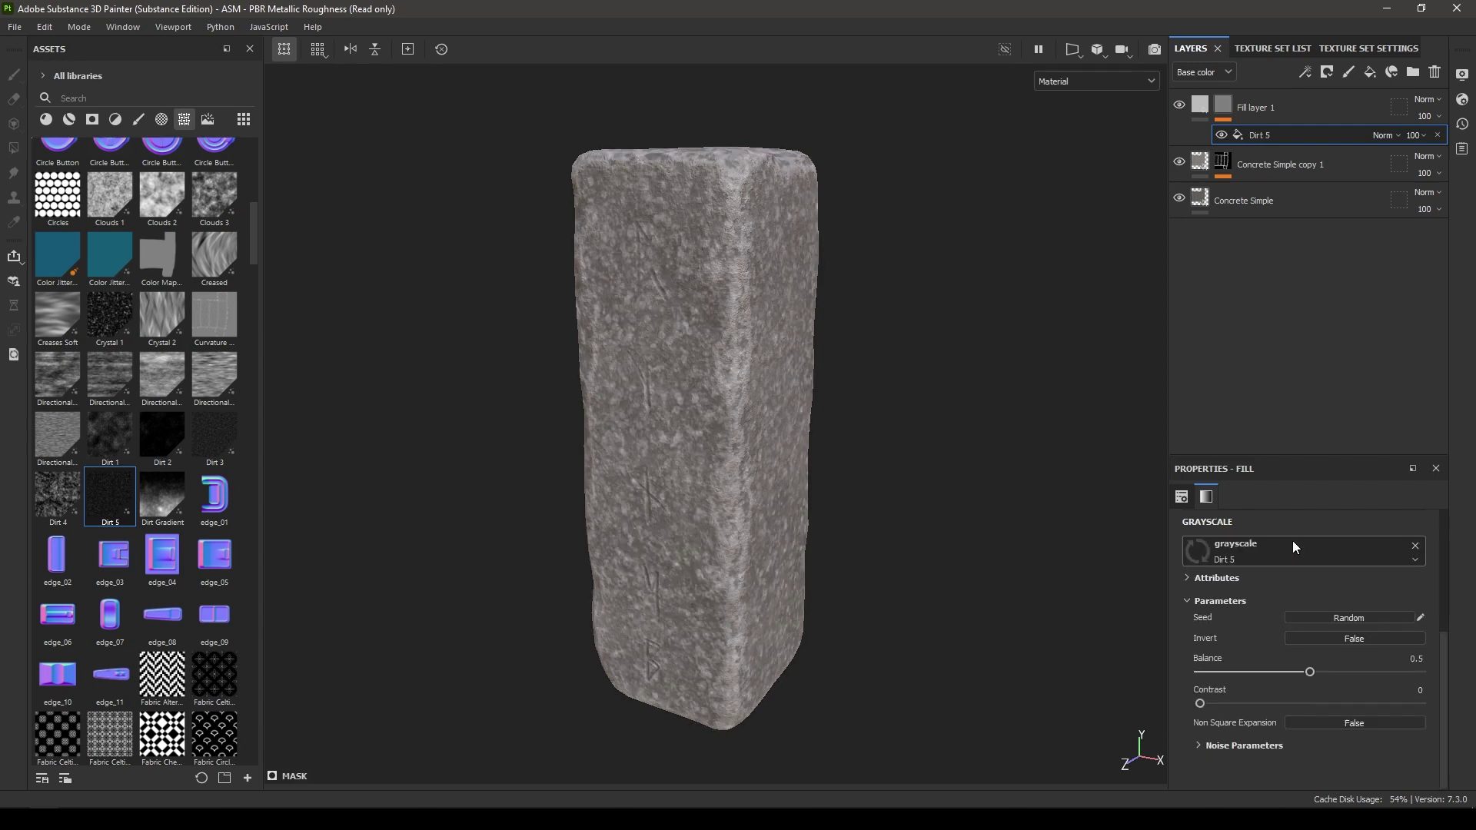
Set the Dirt 5 mask fill to tri-planar projection with a scale of 15
scroll(1247, 655, "up", 3)
left_click(1273, 552)
left_click(1288, 582)
left_click(1301, 668)
type("15")
key("Return")
scroll(761, 326, "up", 5)
left_click_drag(745, 505, 946, 461, "alt")
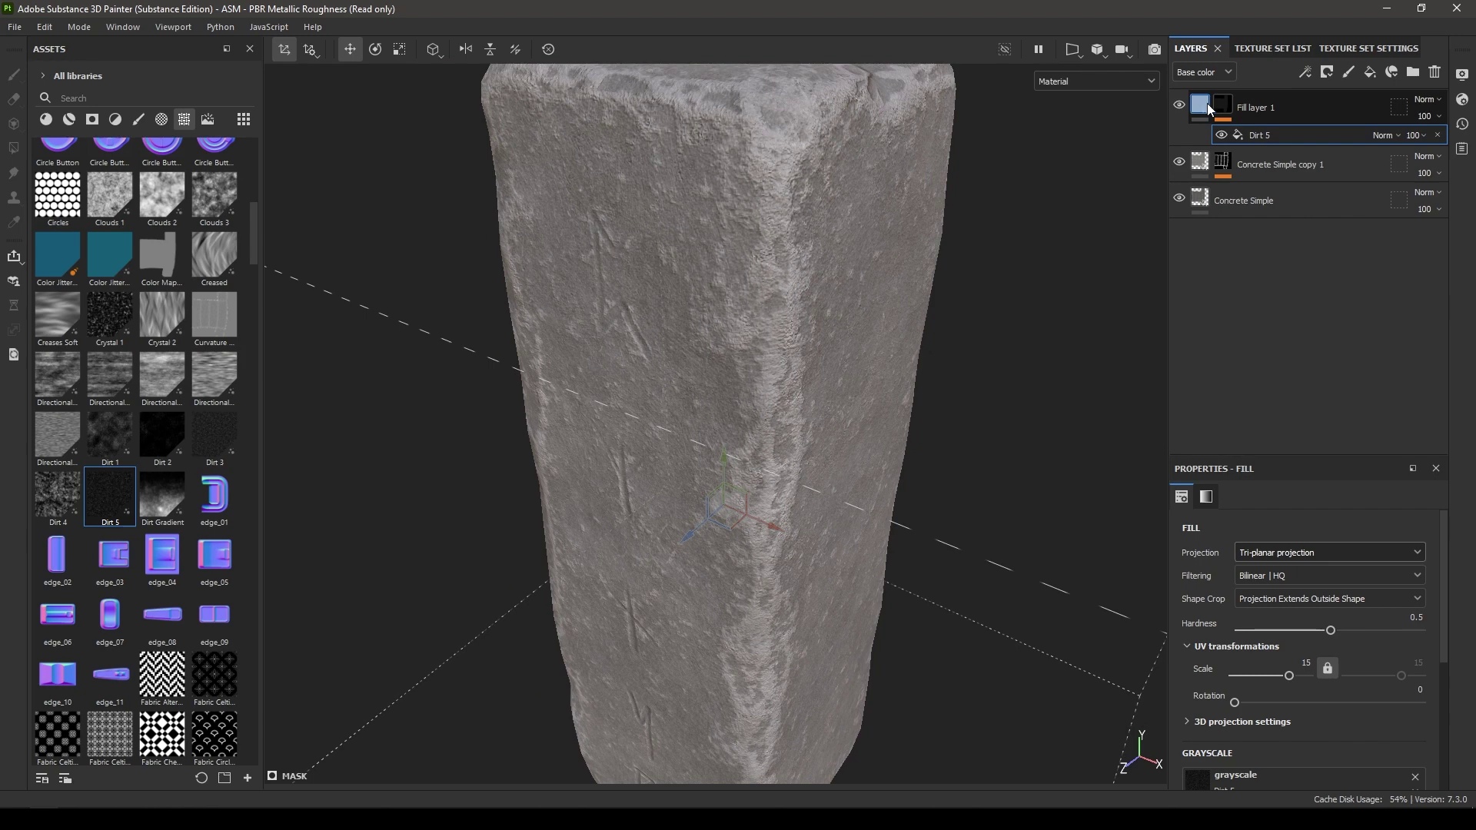
Set the dirt-masked fill layer's roughness to 0.8 and its height to 0.1
left_click(1207, 103)
scroll(1007, 327, "down", 2)
scroll(1244, 654, "down", 5)
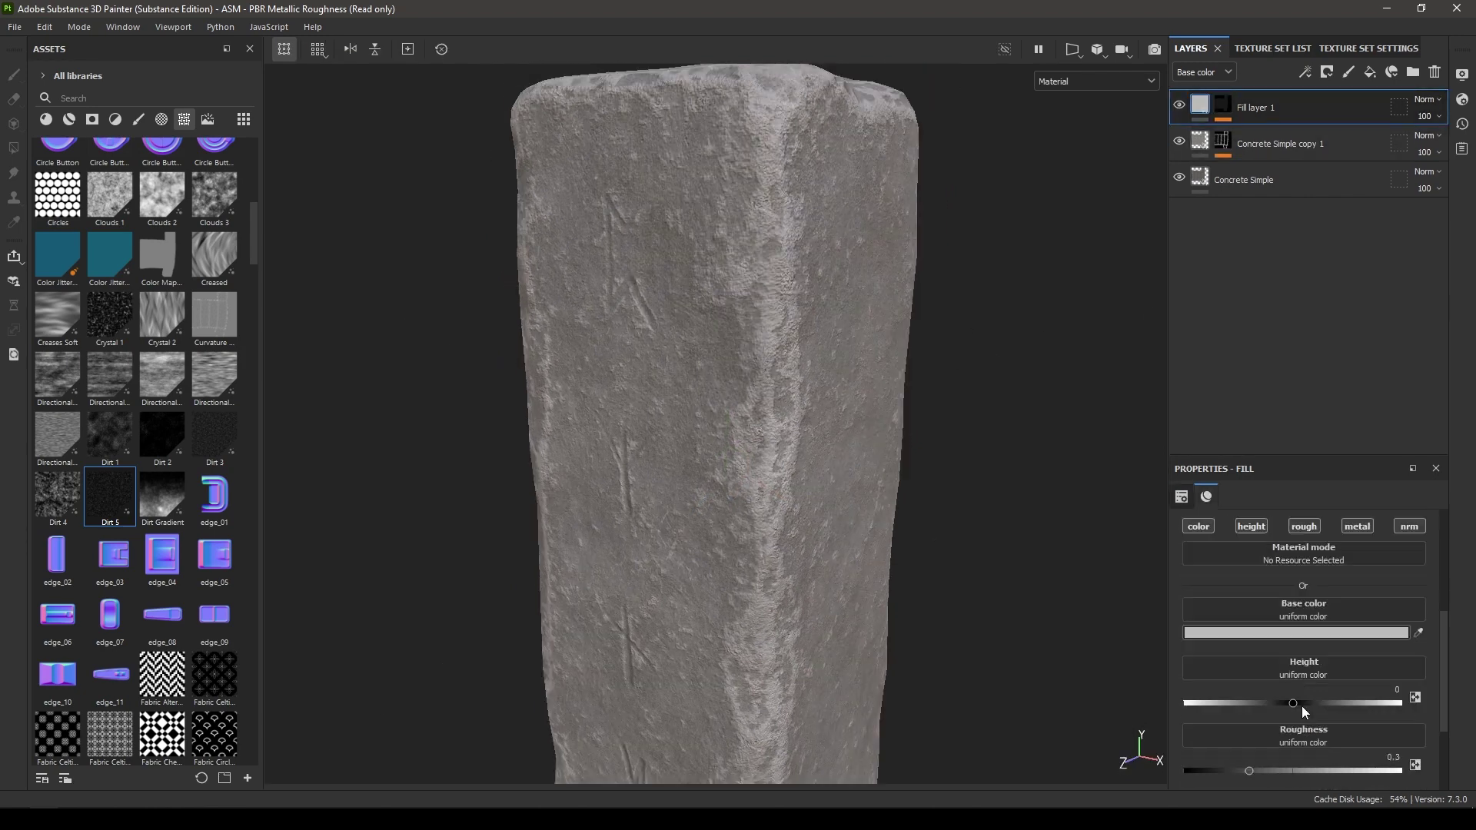
scroll(1323, 727, "down", 2)
left_click(1392, 680)
type("0.8")
key("Return")
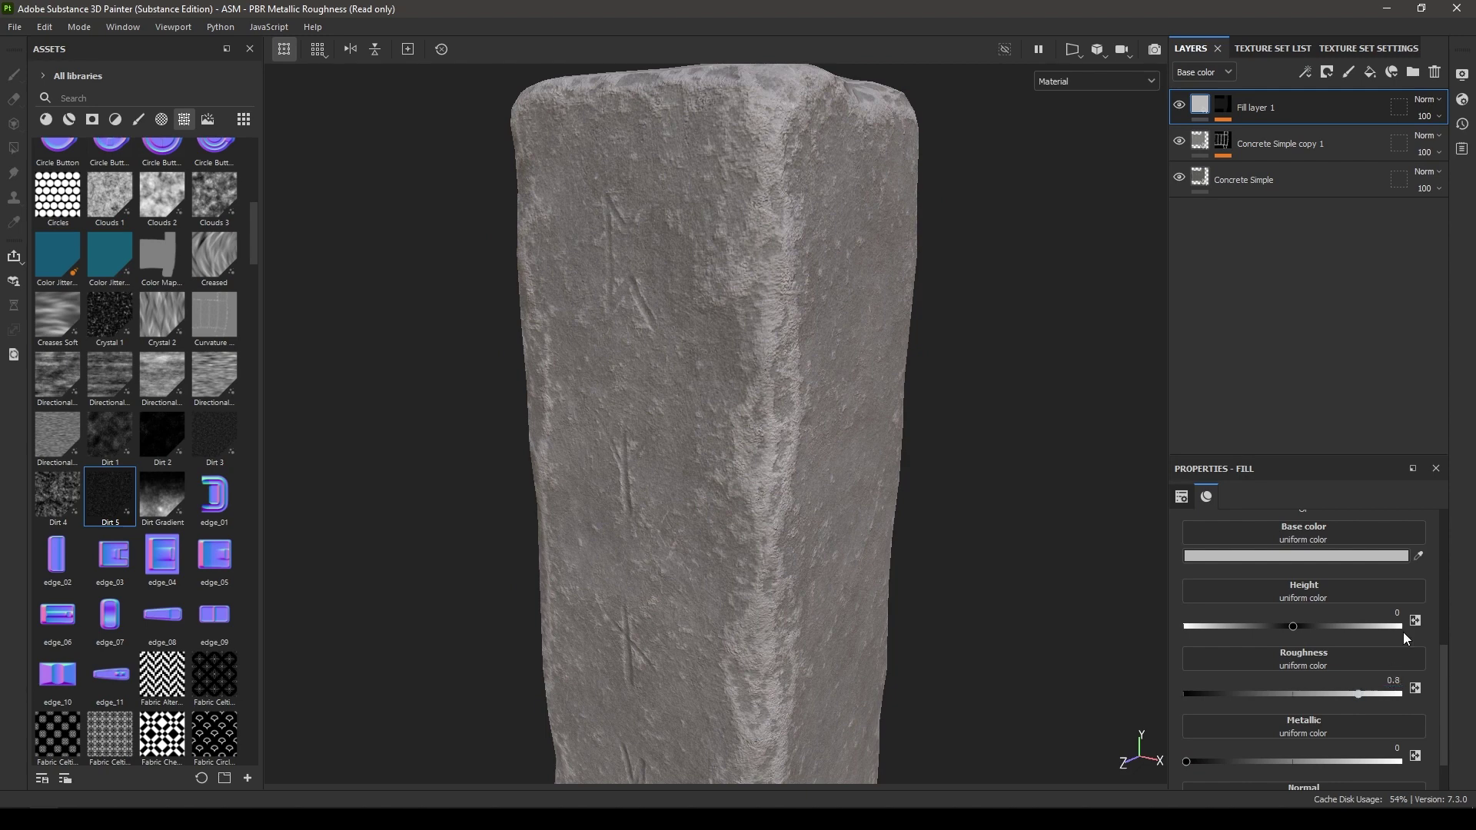
left_click(1398, 612)
key("Return")
right_click_drag(692, 419, 935, 761, "alt")
left_click_drag(822, 553, 776, 497, "alt")
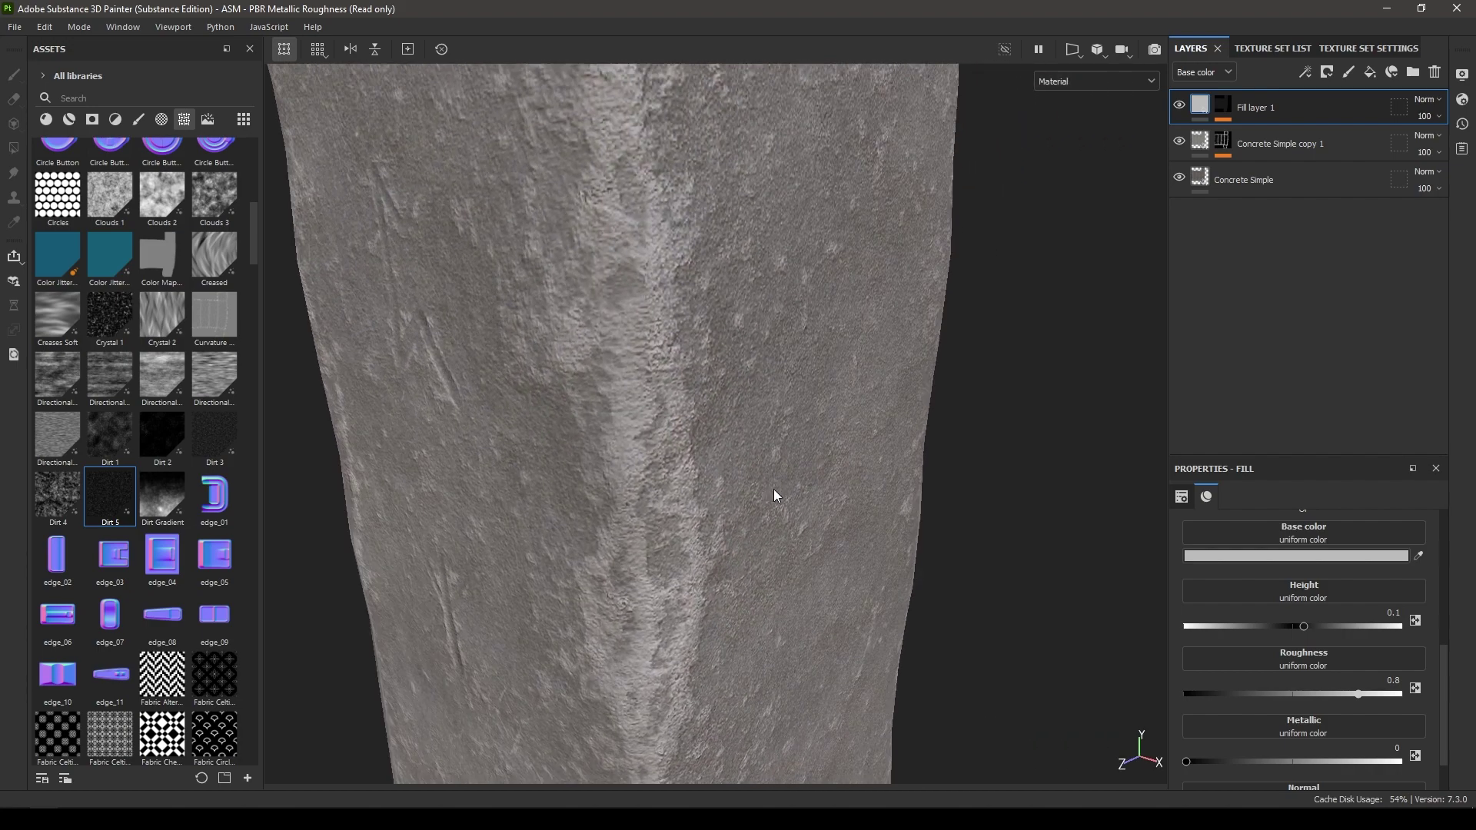
Raise the dirt-masked fill layer's height to 0.25
left_click_drag(1304, 622, 1341, 623)
left_click(1391, 612)
type("0.25")
right_click_drag(969, 603, 778, 154, "alt")
left_click_drag(806, 289, 915, 299, "alt")
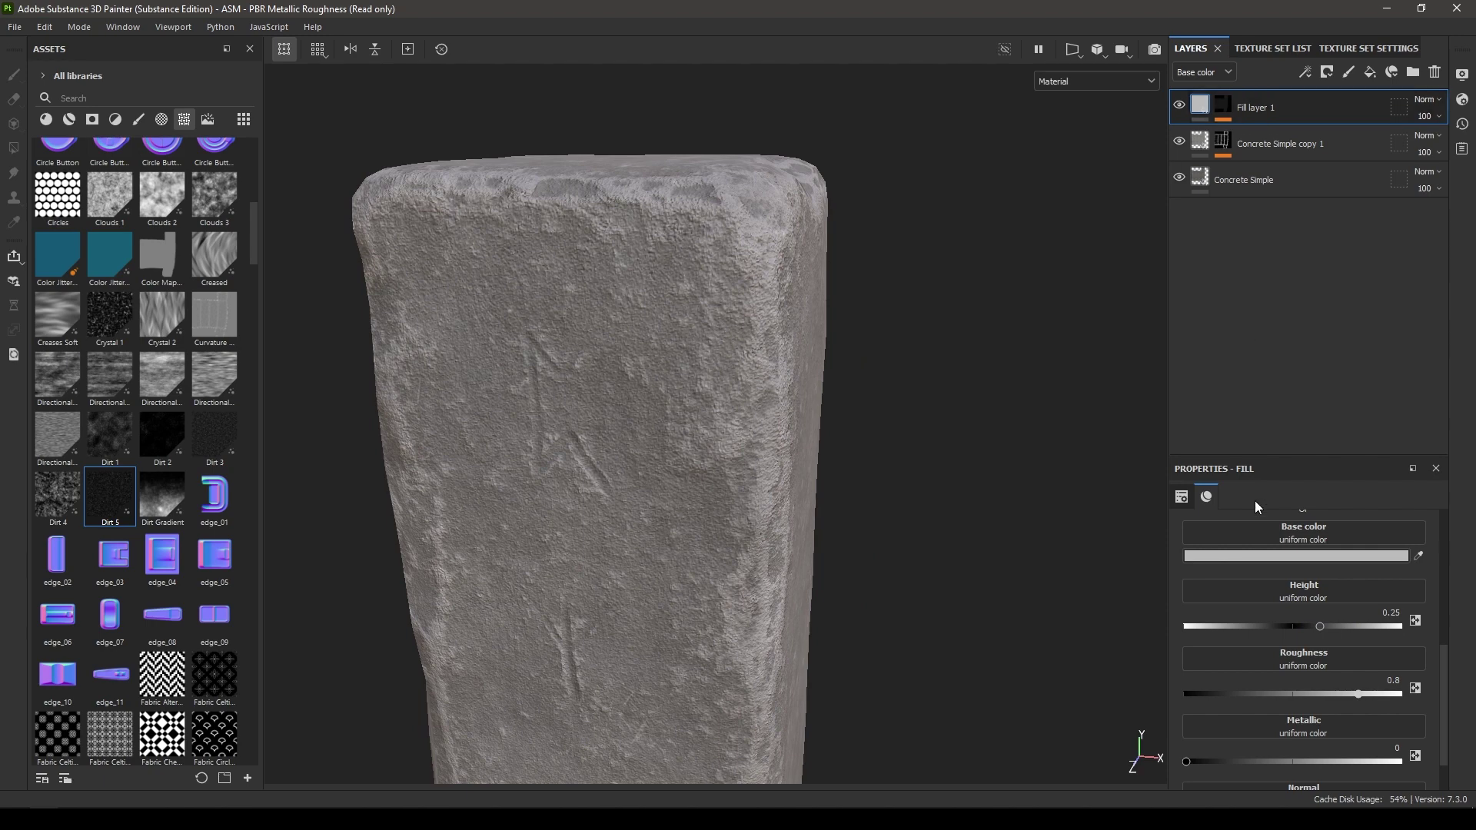
Disable the dirt-masked layer's color, metallic and normal channels, set its height to 0.3, and inspect the pillar's surface
scroll(1251, 538, "up", 2)
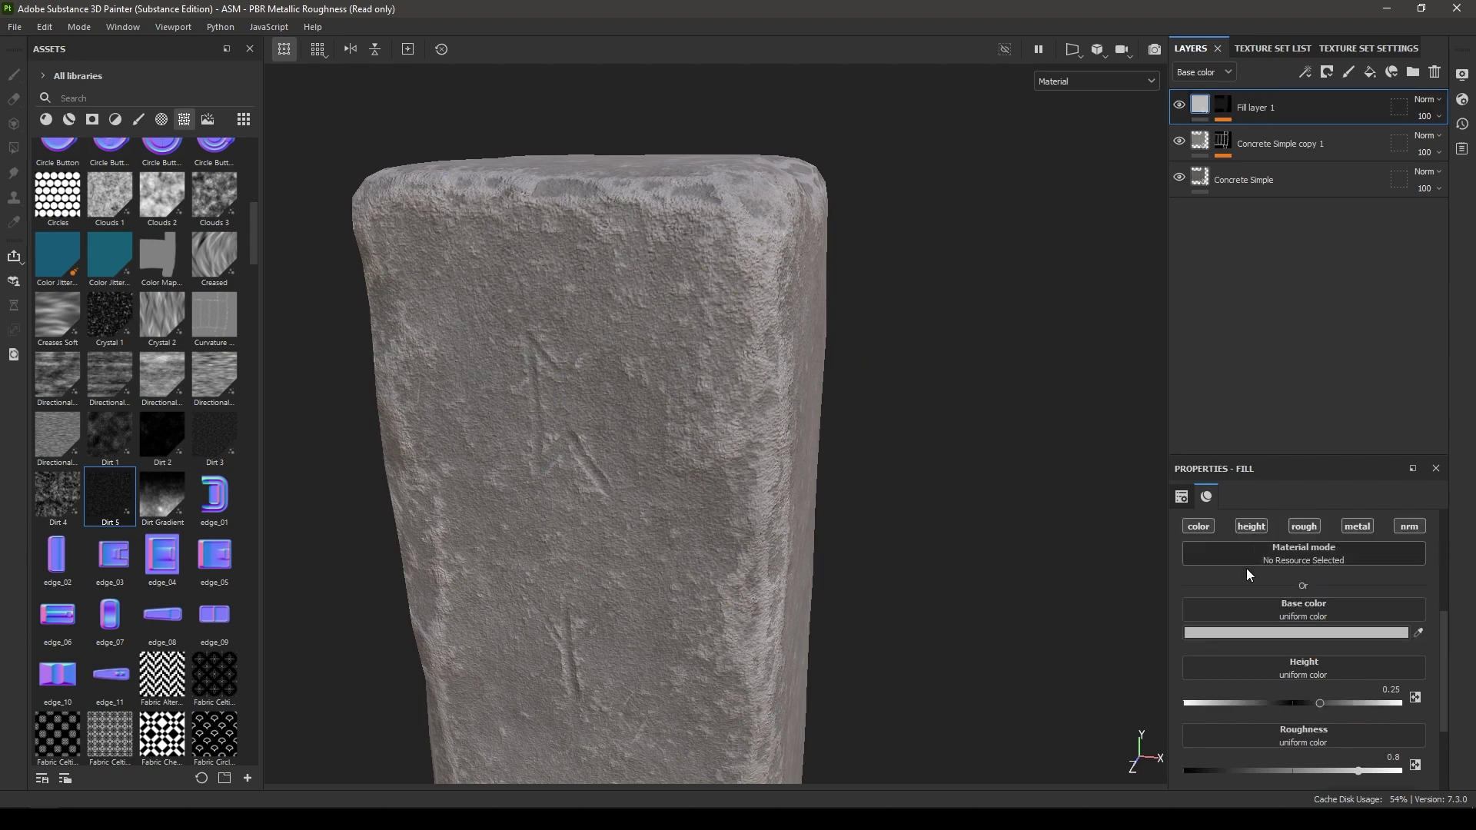
left_click(1199, 527)
left_click(1354, 526)
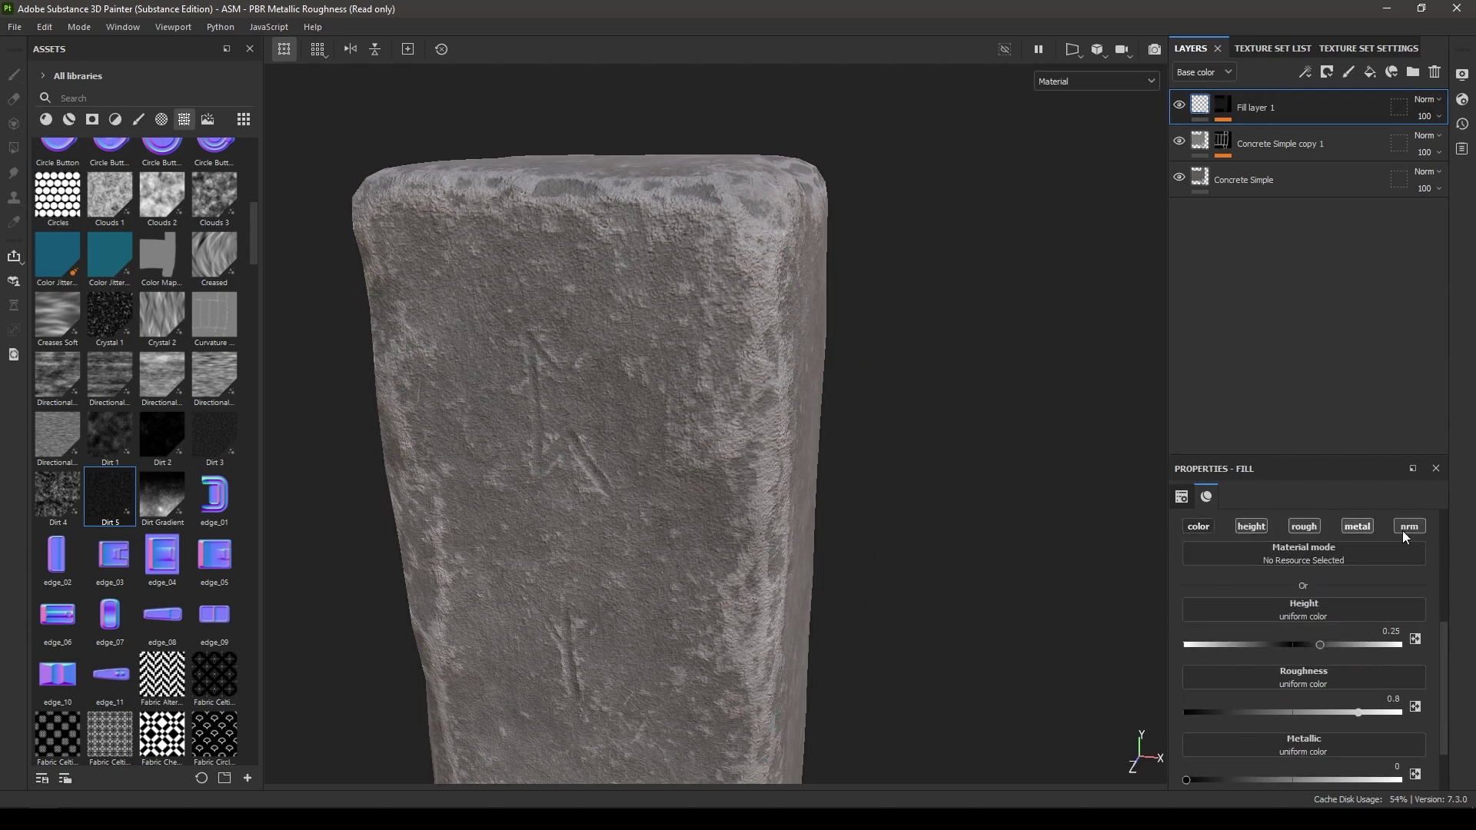
left_click(1406, 526)
left_click_drag(550, 518, 1061, 599, "alt")
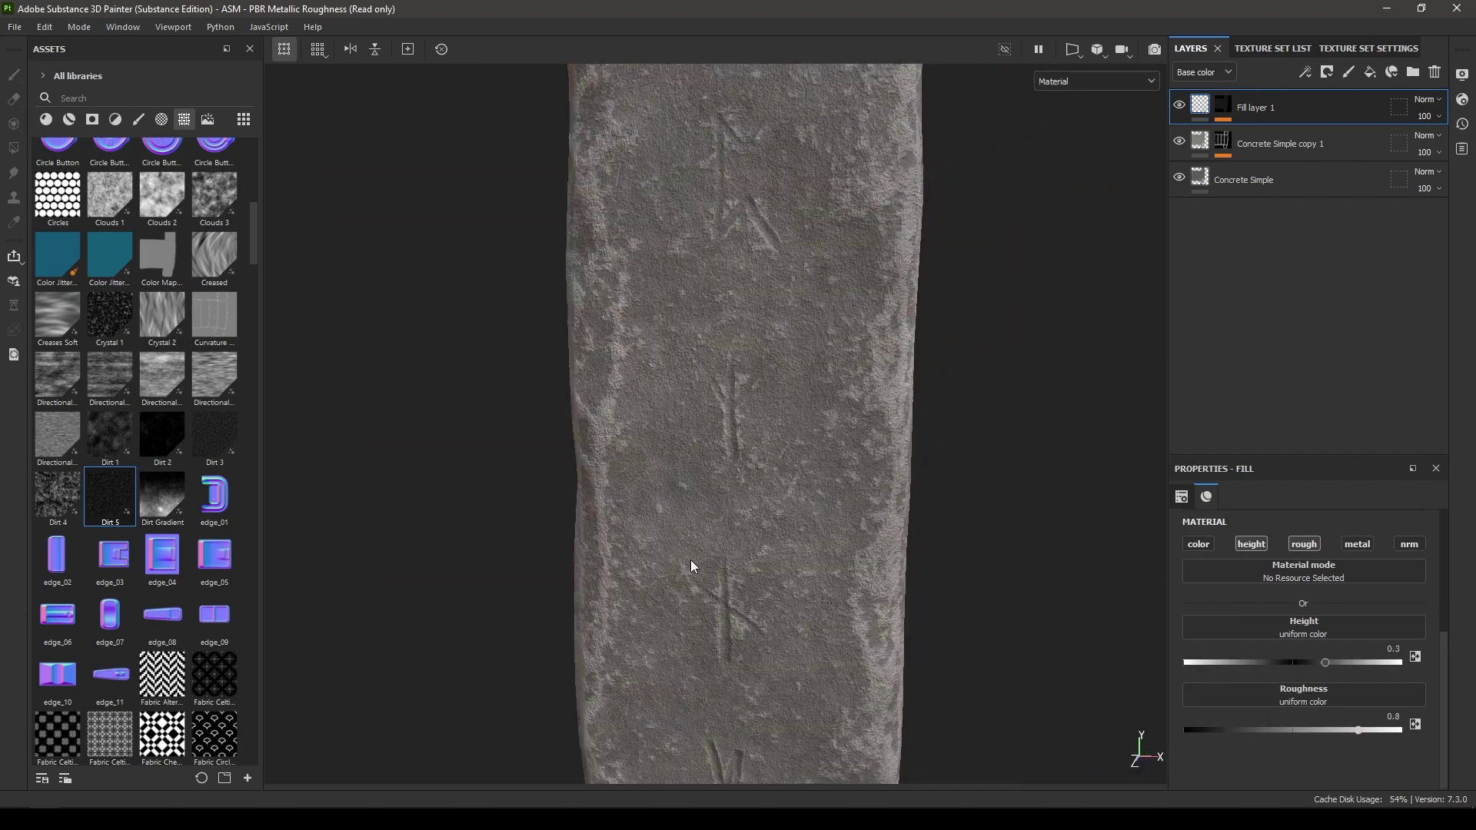
left_click_drag(892, 556, 857, 544, "alt")
right_click_drag(857, 544, 603, 399, "alt")
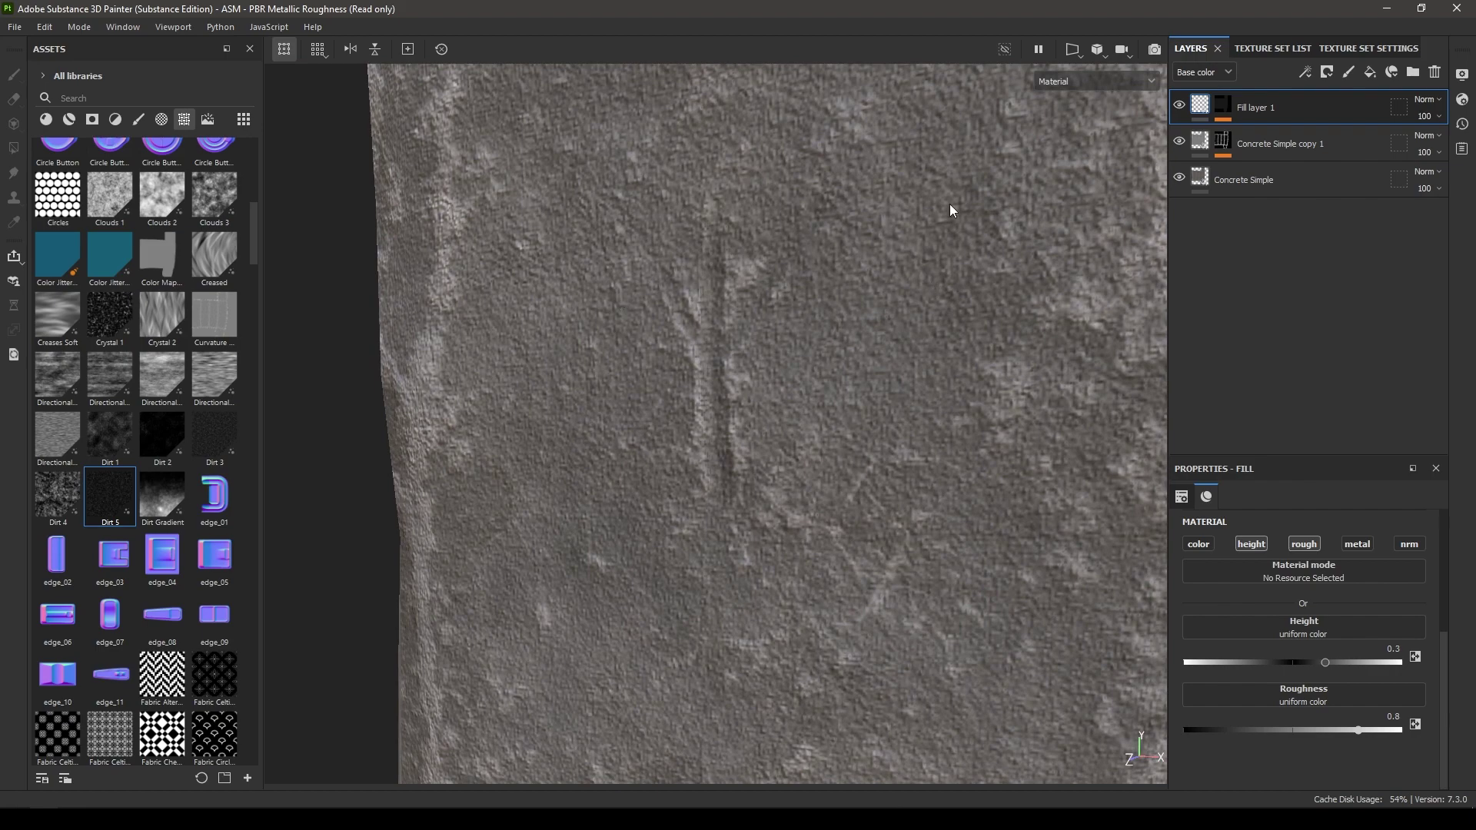
left_click_drag(936, 432, 953, 336, "alt")
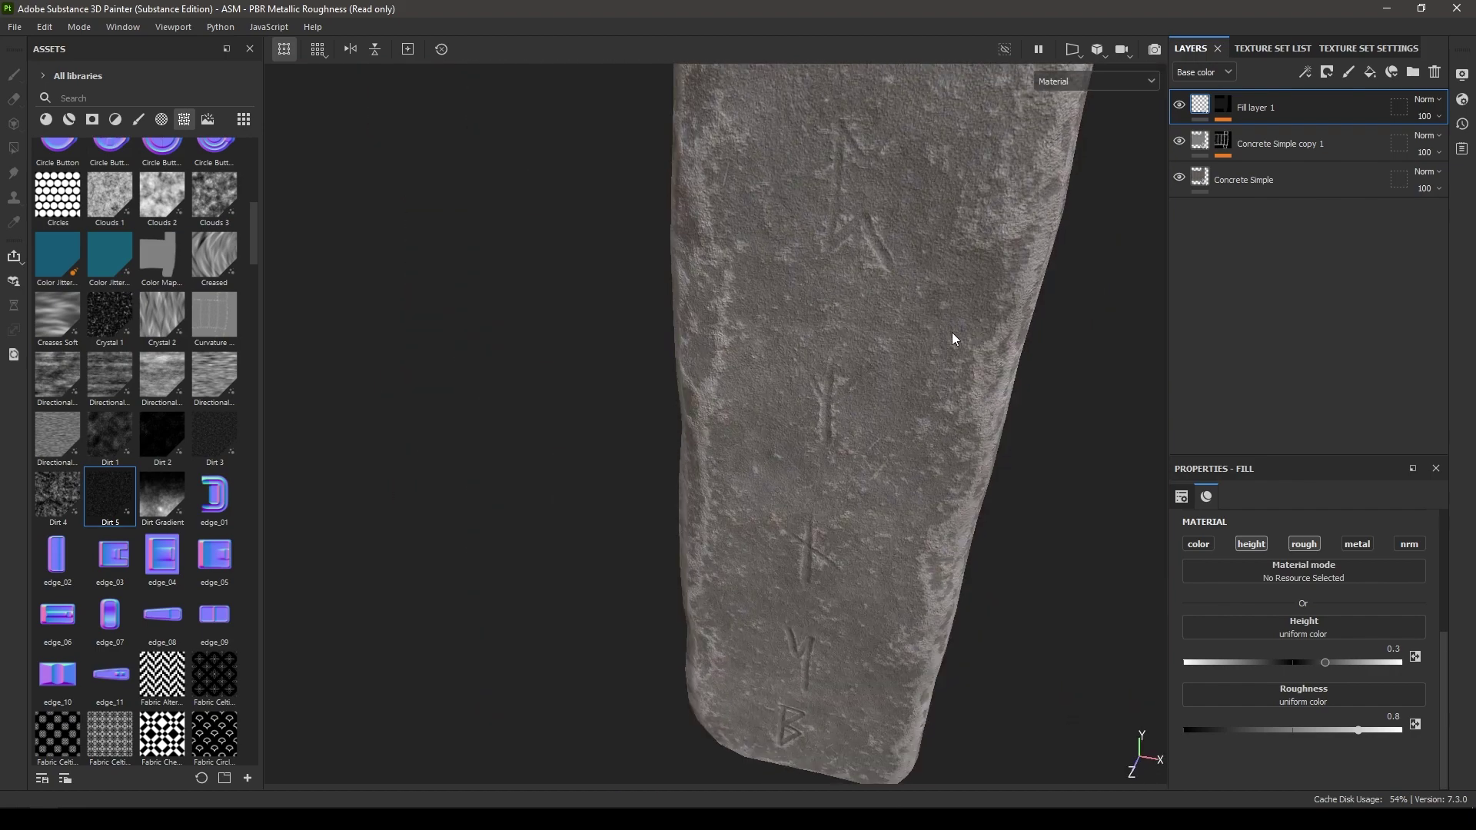
scroll(669, 141, "down", 3)
mouse_move(668, 141)
left_mouse_down("alt")
mouse_move(722, 138)
mouse_move(629, 160)
mouse_move(676, 164)
left_mouse_up("alt")
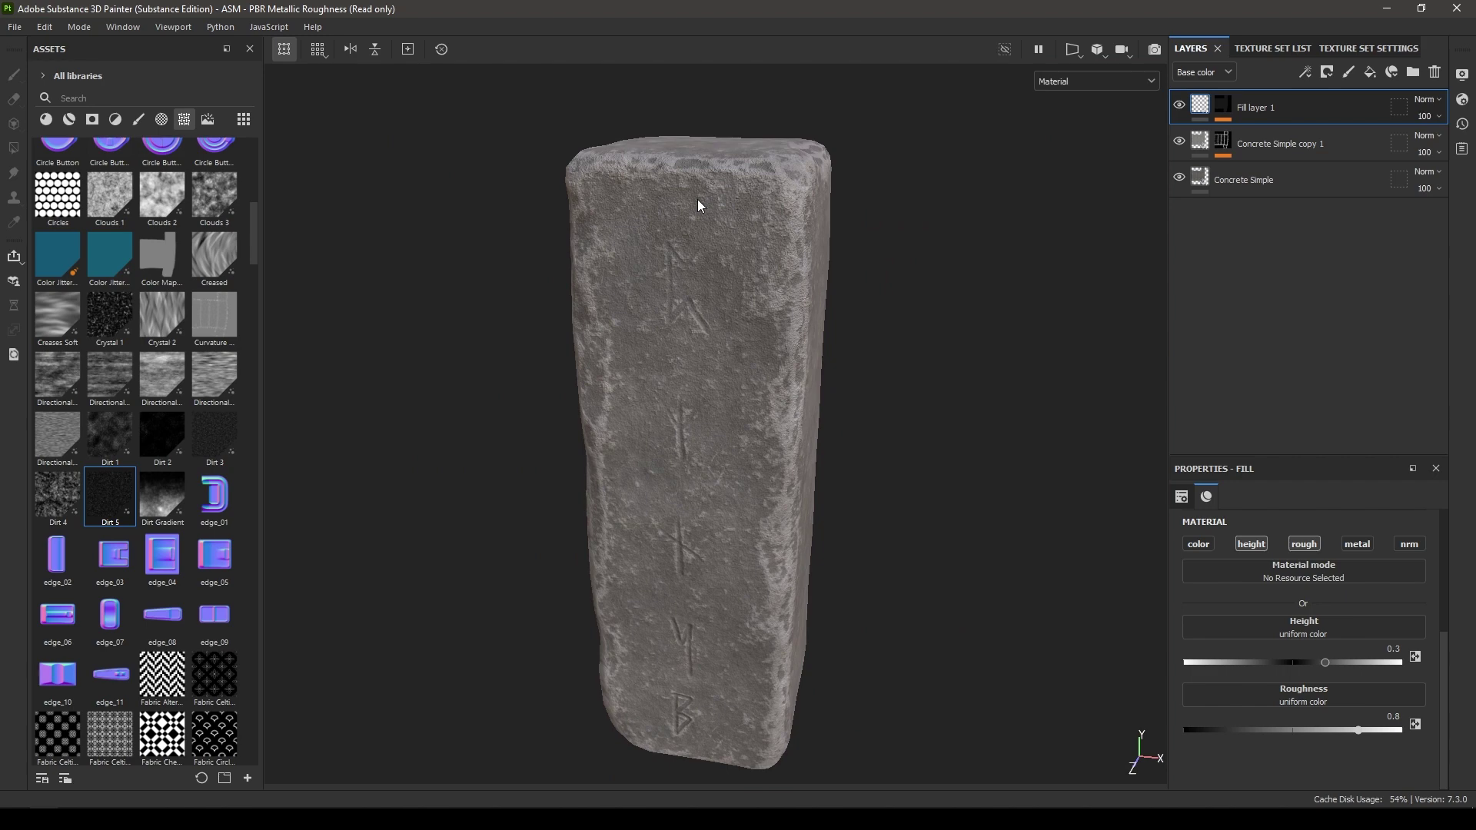
Add a second fill layer on top and disable its color, metallic and normal channels
left_click(1371, 71)
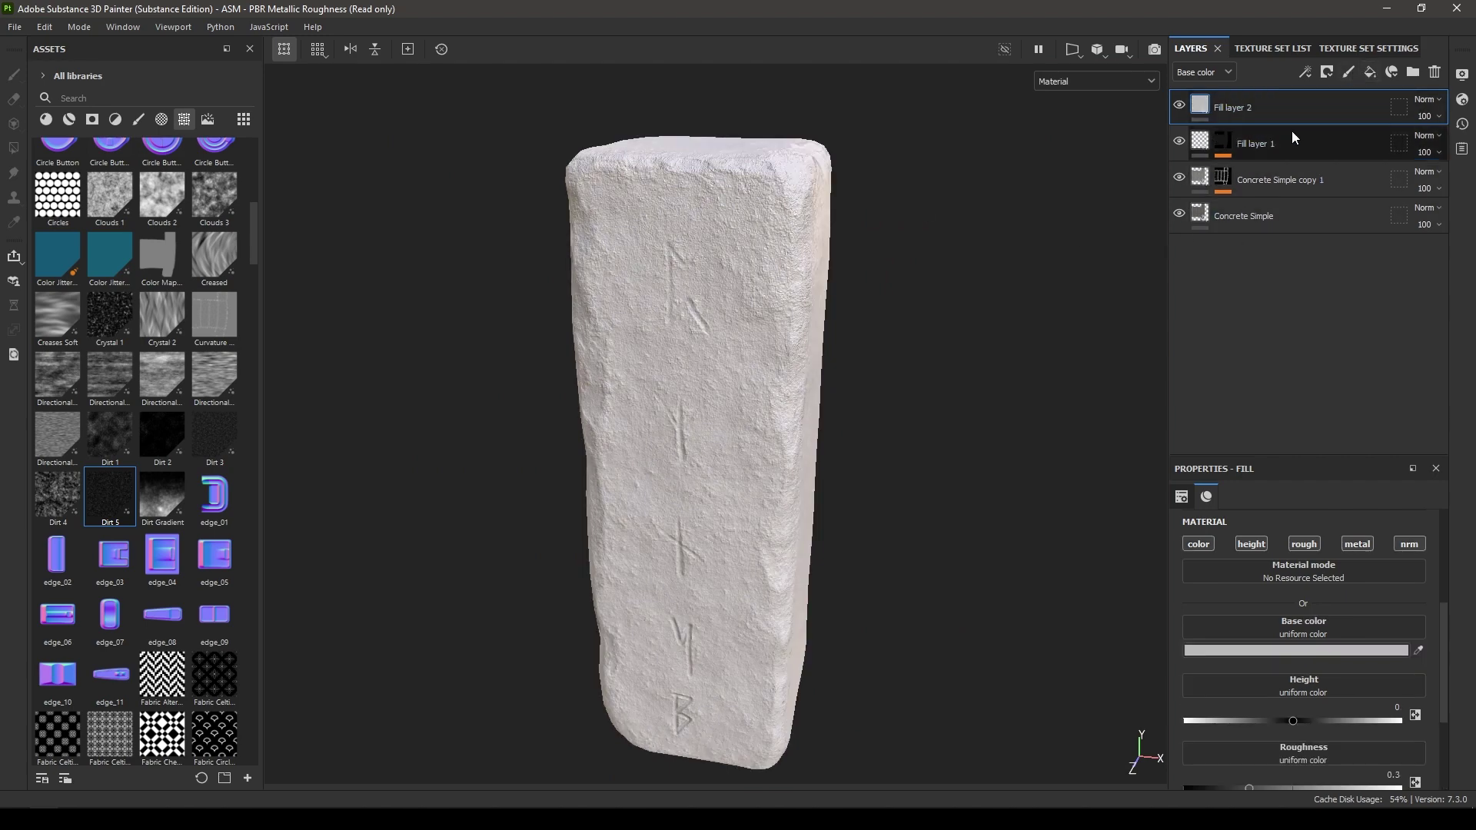
left_click(1201, 545)
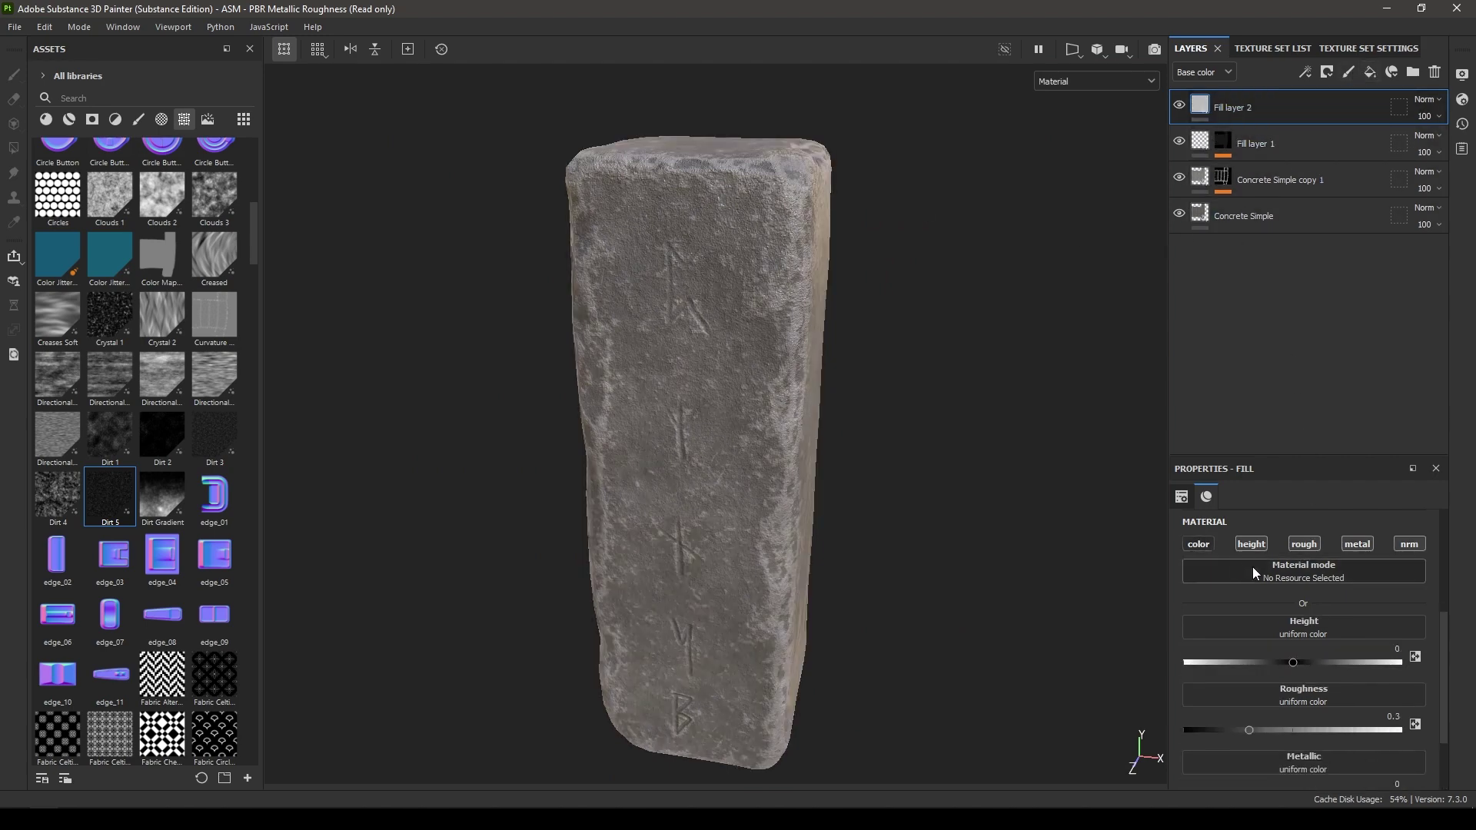
left_click(1363, 547)
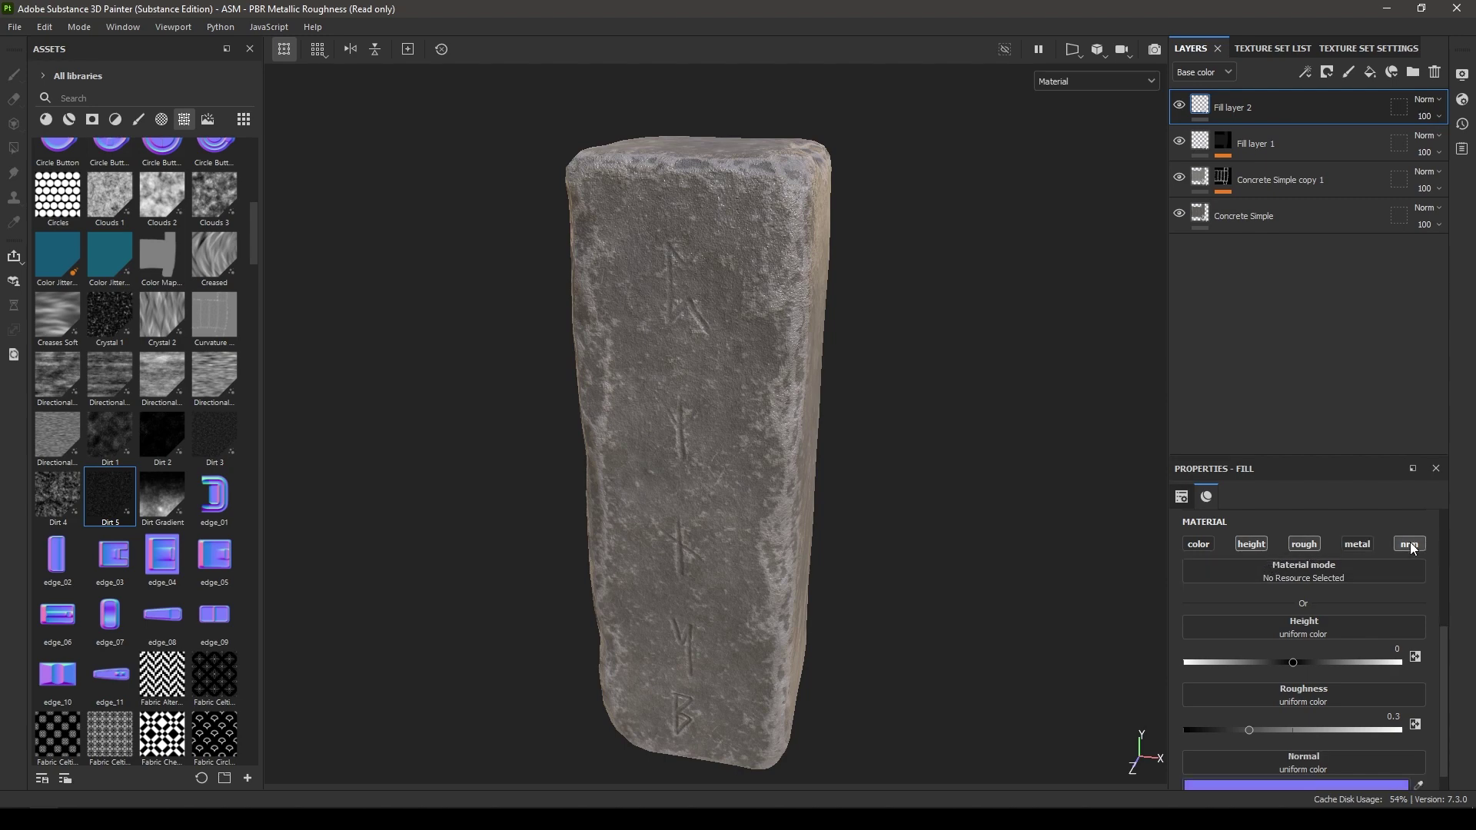
Raise the second fill layer's roughness to about 0.94 and set its height to -0.1
left_click_drag(1255, 729, 1398, 731)
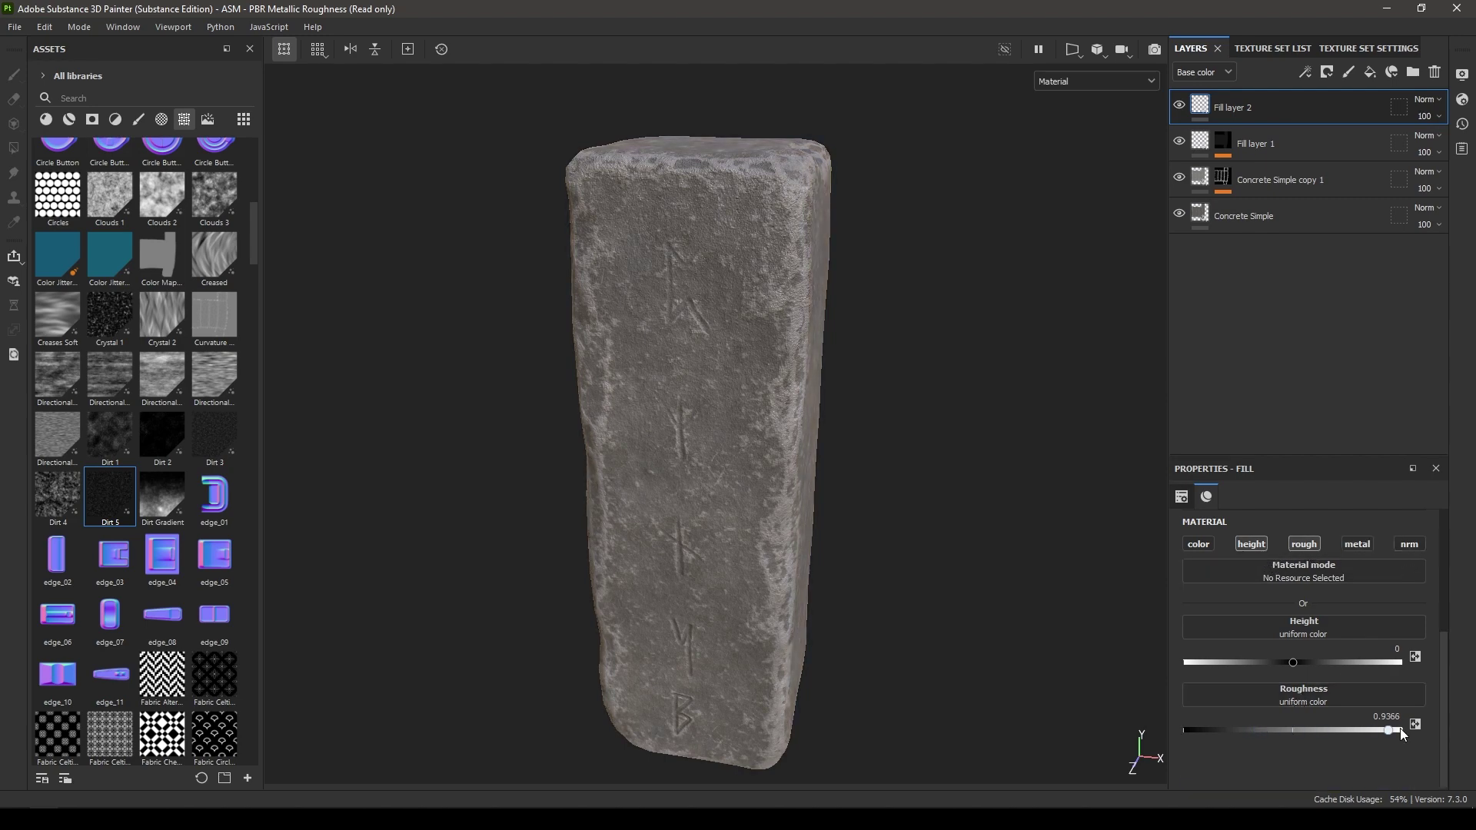
left_click(1399, 650)
type("-0.1")
key("Return")
Add a black mask to the second fill layer and give the mask a fill using the Grunge Scratches Rough texture
right_click(1249, 101)
left_click(1293, 130)
right_click(1254, 104)
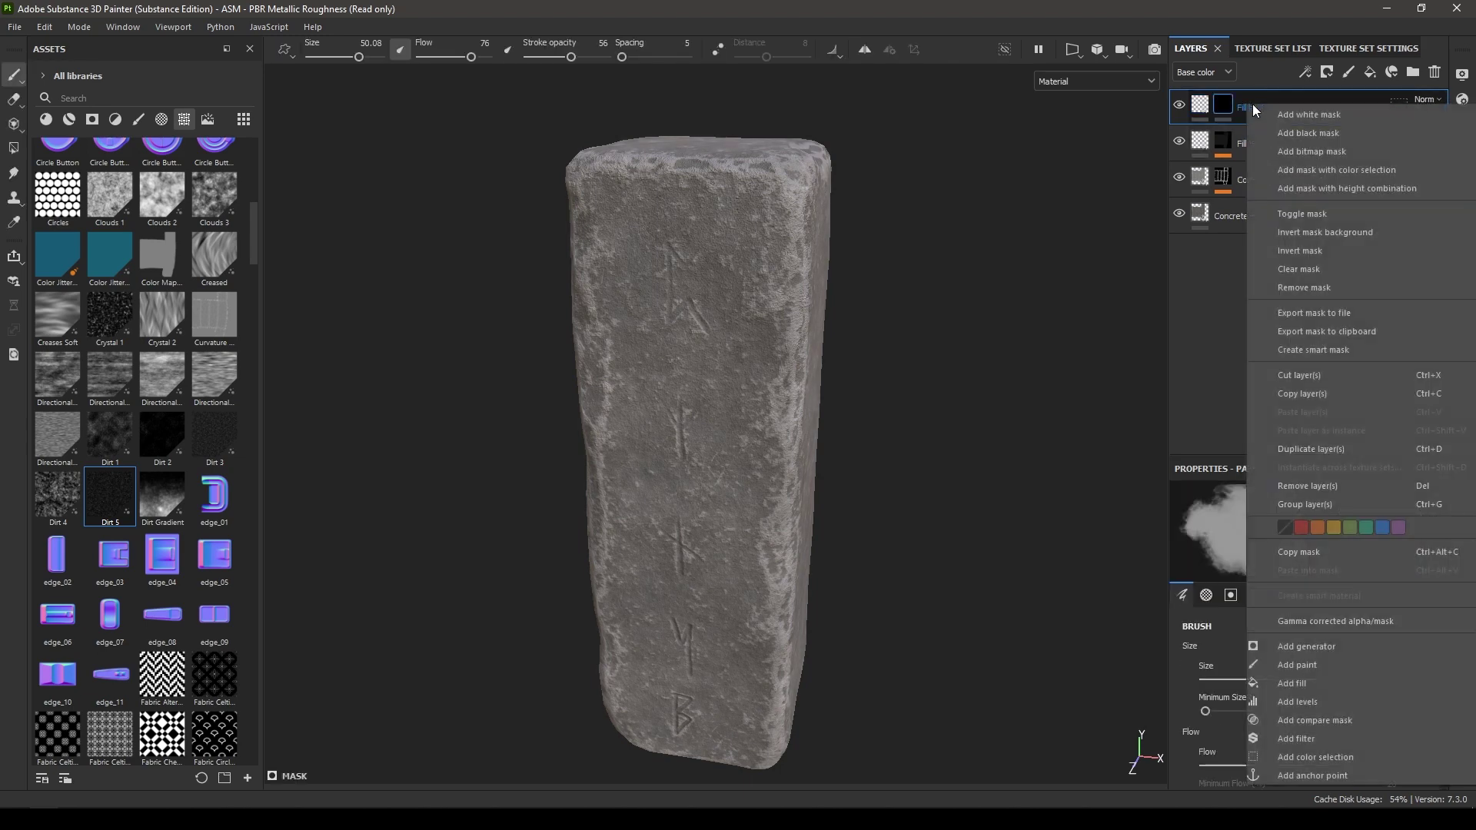
left_click(1318, 682)
left_click(1304, 543)
type("scratc")
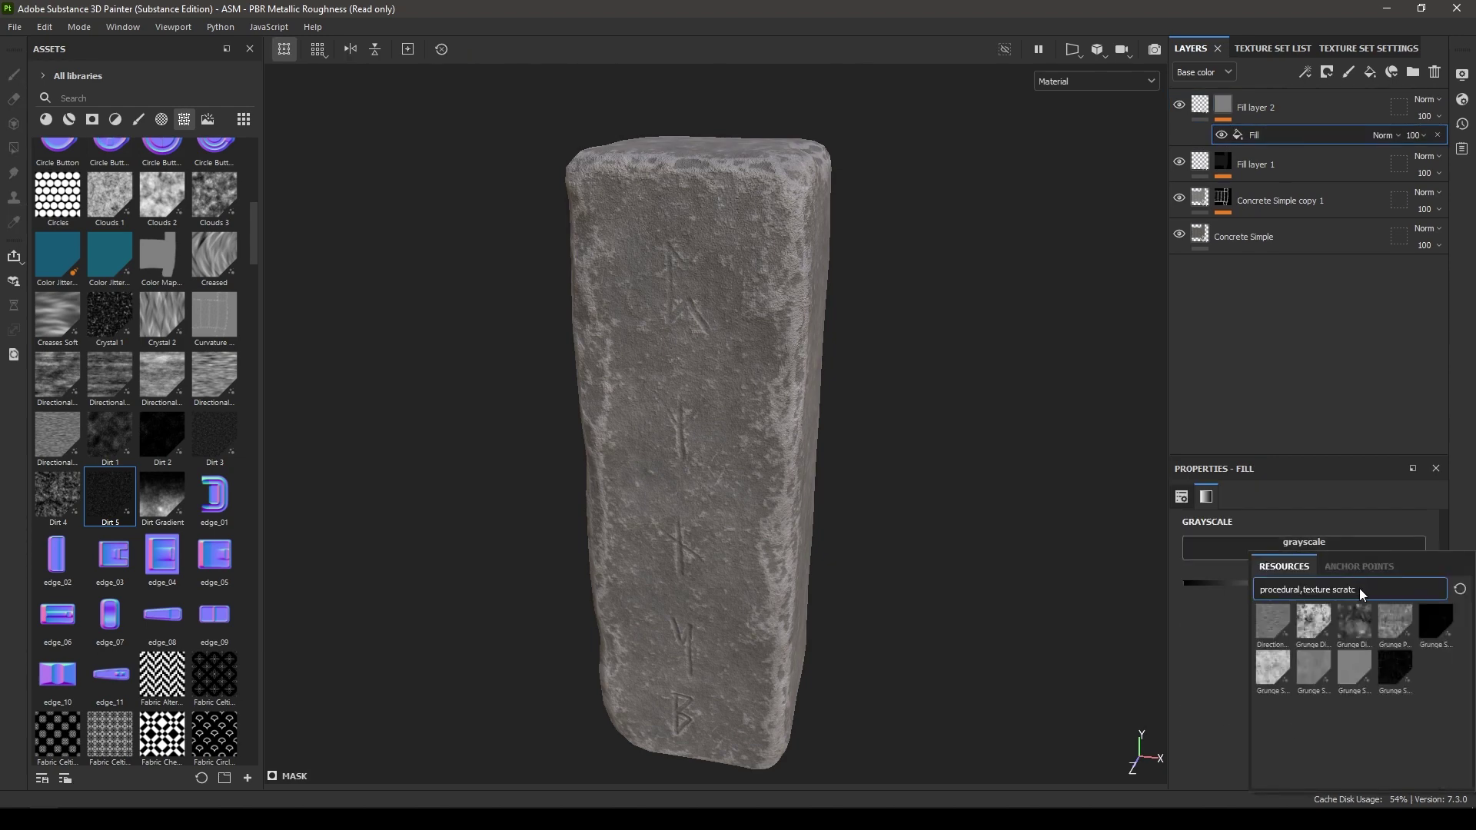
left_click(1392, 677)
Switch the Grunge Scratches Rough mask fill to tri-planar projection and check the scratches on the pillar
left_click_drag(832, 472, 847, 432, "alt")
scroll(1313, 589, "up", 3)
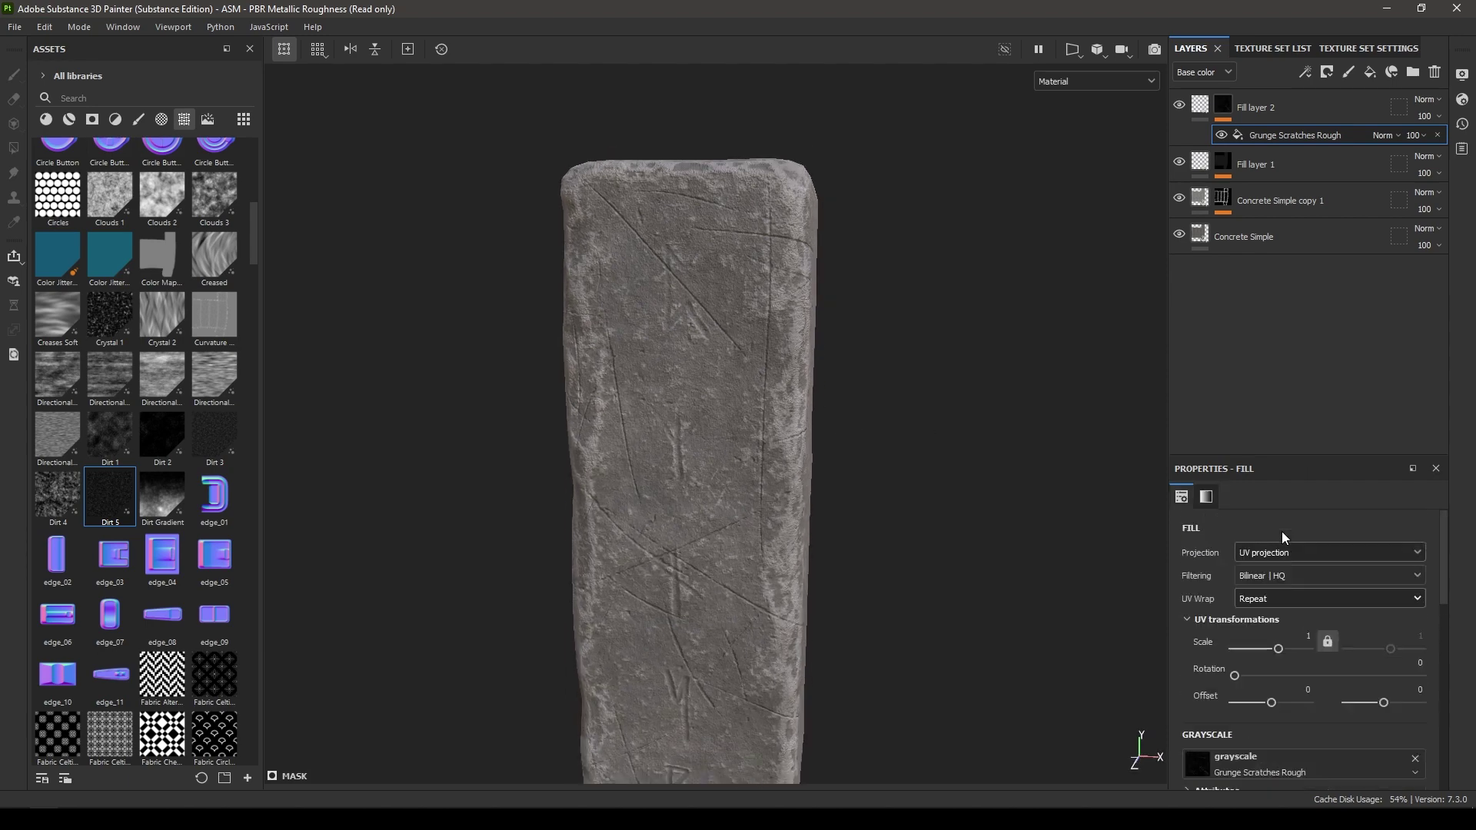
left_click(1309, 553)
left_click(1276, 601)
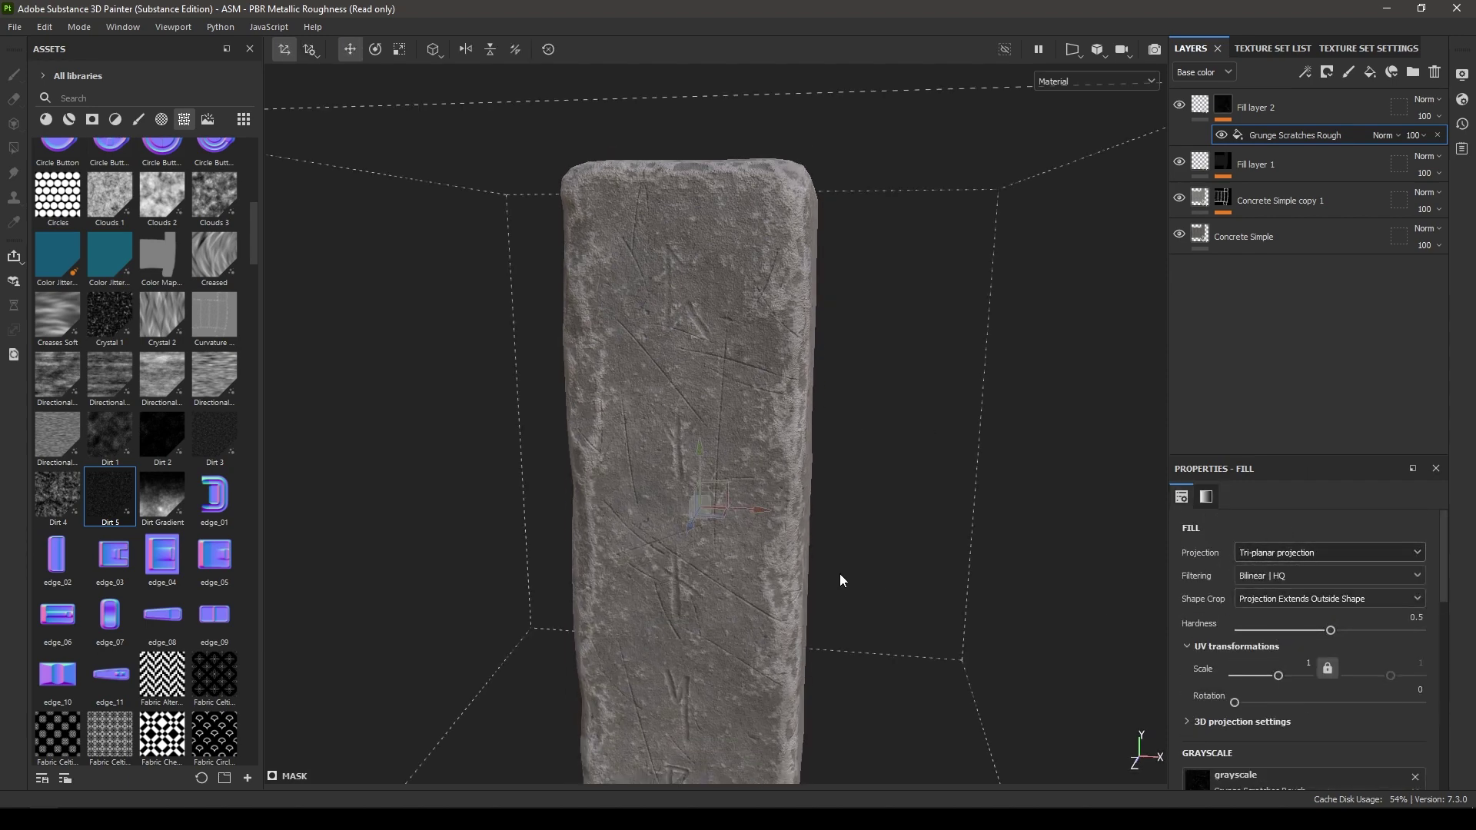
left_click_drag(839, 574, 797, 548, "alt")
middle_click_drag(797, 548, 799, 473, "alt")
scroll(1324, 654, "down", 1)
scroll(1307, 665, "down", 1)
scroll(1297, 659, "up", 1)
scroll(1295, 660, "down", 3)
scroll(1295, 658, "up", 3)
Try a scale of 2 on the scratch texture and return the scale to 1
left_click(1292, 586)
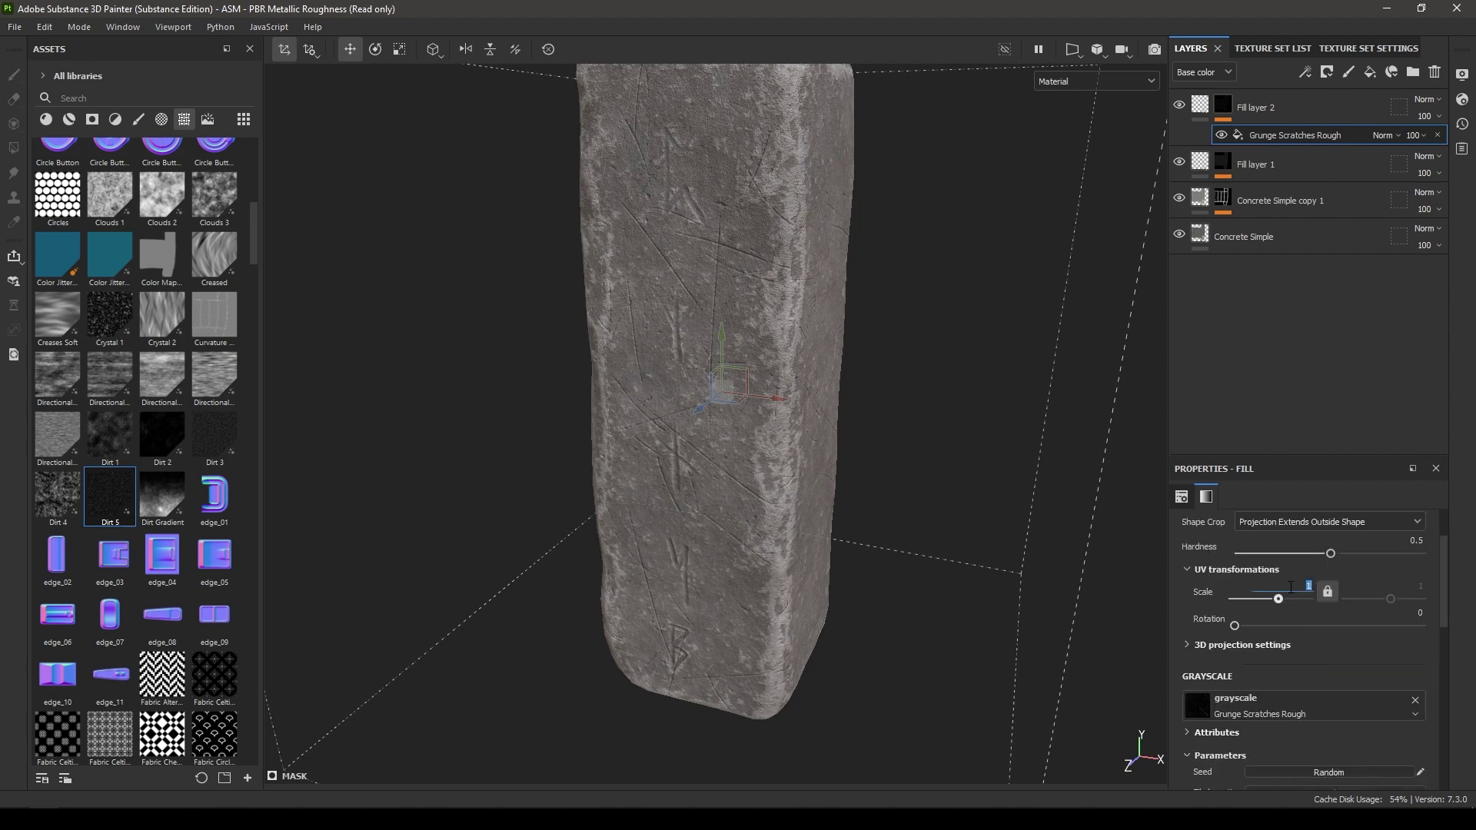
type("2")
key("Return")
scroll(1345, 692, "up", 2)
double_click(1298, 666)
type("1")
key("Return")
Set the scratch texture's Scratch Length to 0.7 and its Scratch Width to 0.8
scroll(1299, 669, "down", 5)
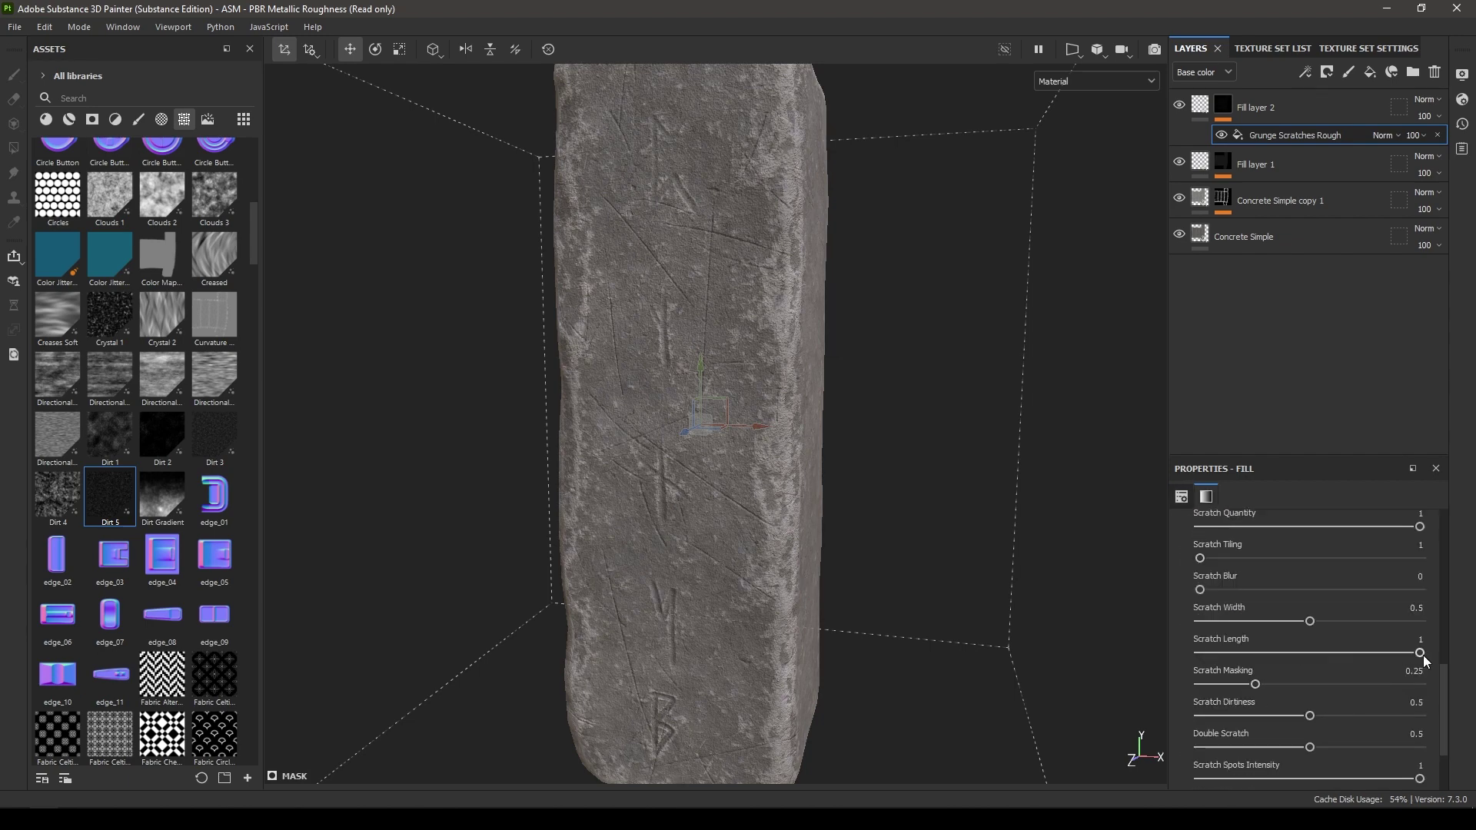
left_click_drag(1421, 653, 1346, 671)
left_click(1404, 639)
type("0.7")
key("Return")
left_click_drag(1350, 619, 1368, 620)
left_click(1397, 605)
type("0.8")
Lower the opacity of the Grunge Scratches Rough mask fill to 30
left_click_drag(635, 452, 778, 488, "alt")
middle_click_drag(778, 488, 819, 560, "alt")
left_click(1427, 134)
left_click_drag(1467, 162, 1455, 167)
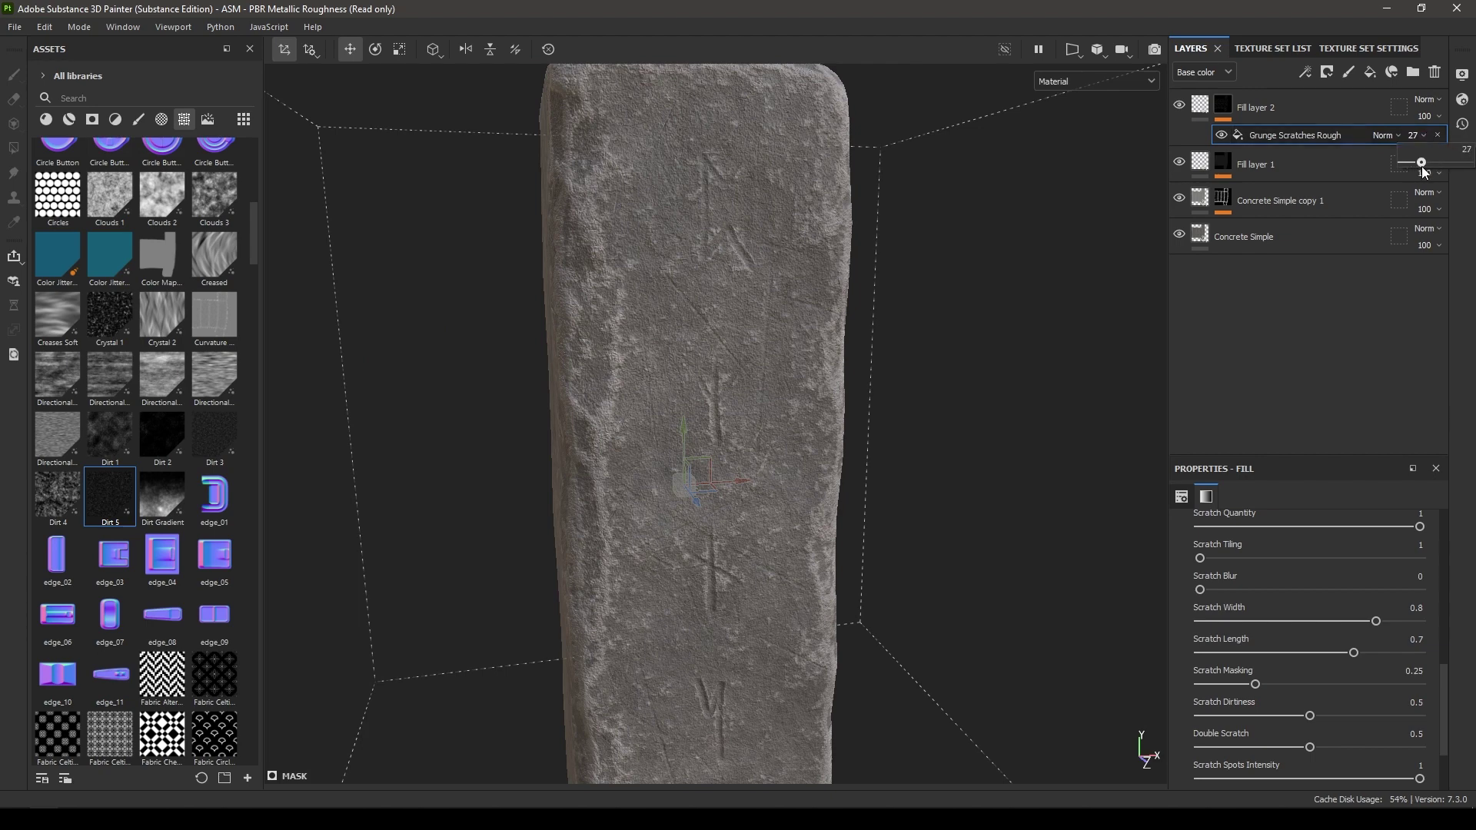
left_click_drag(1422, 166, 1424, 166)
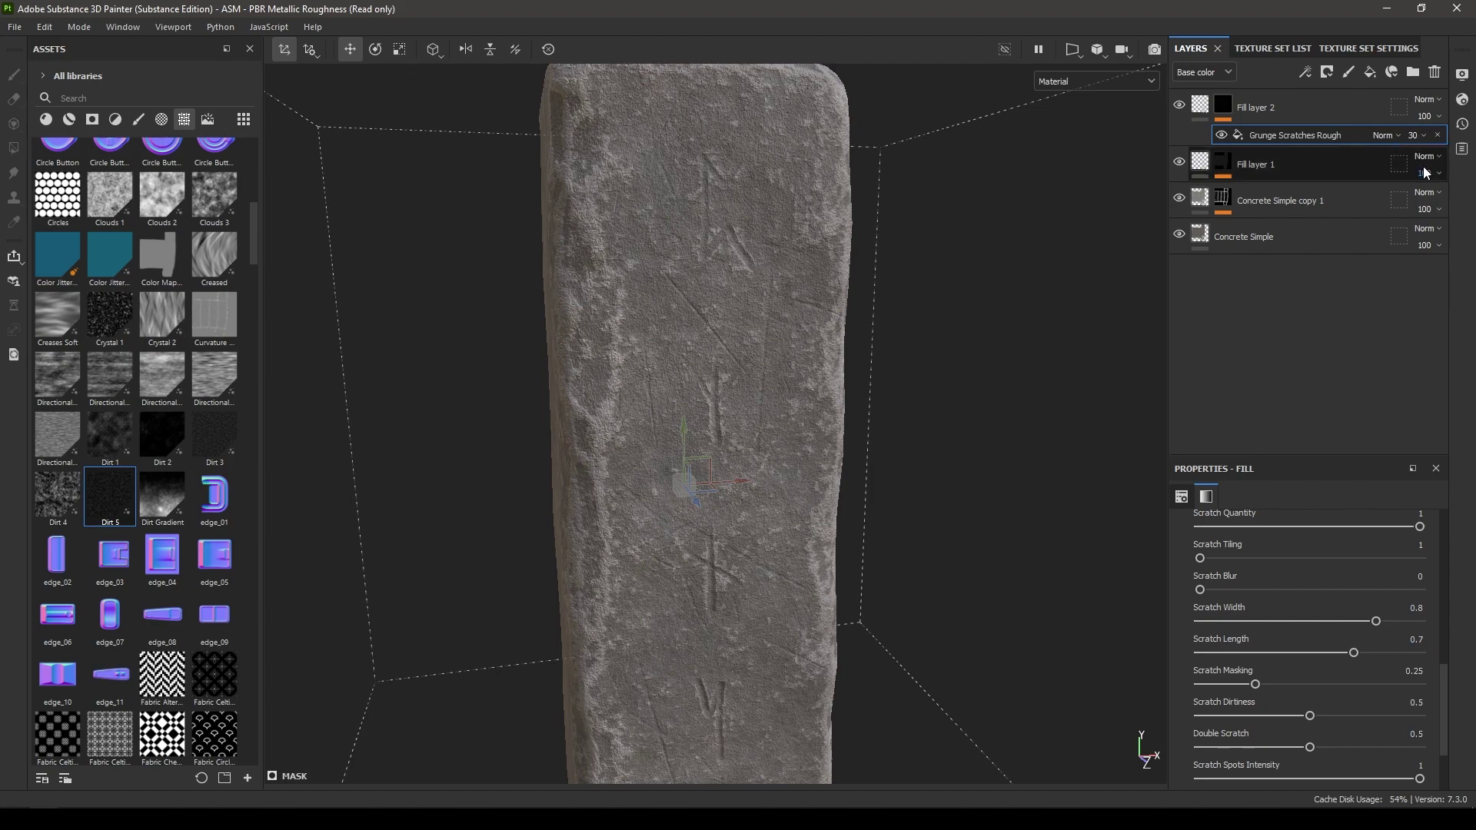
scroll(743, 431, "down", 2)
left_click_drag(808, 361, 740, 367, "alt")
Add the Rust Coarse material as the top layer and set it to tri-planar projection
left_click(45, 120)
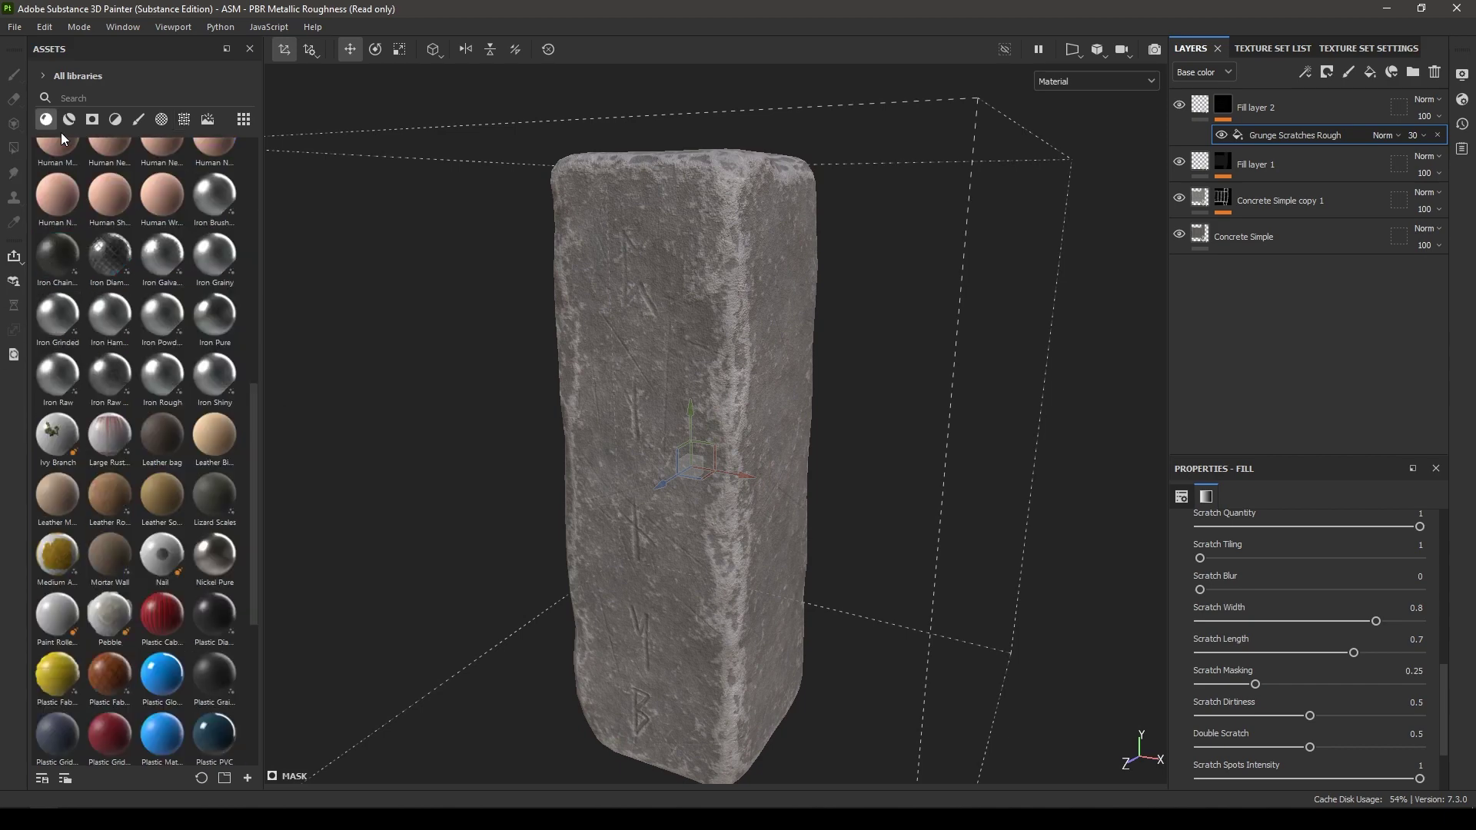
scroll(174, 574, "down", 5)
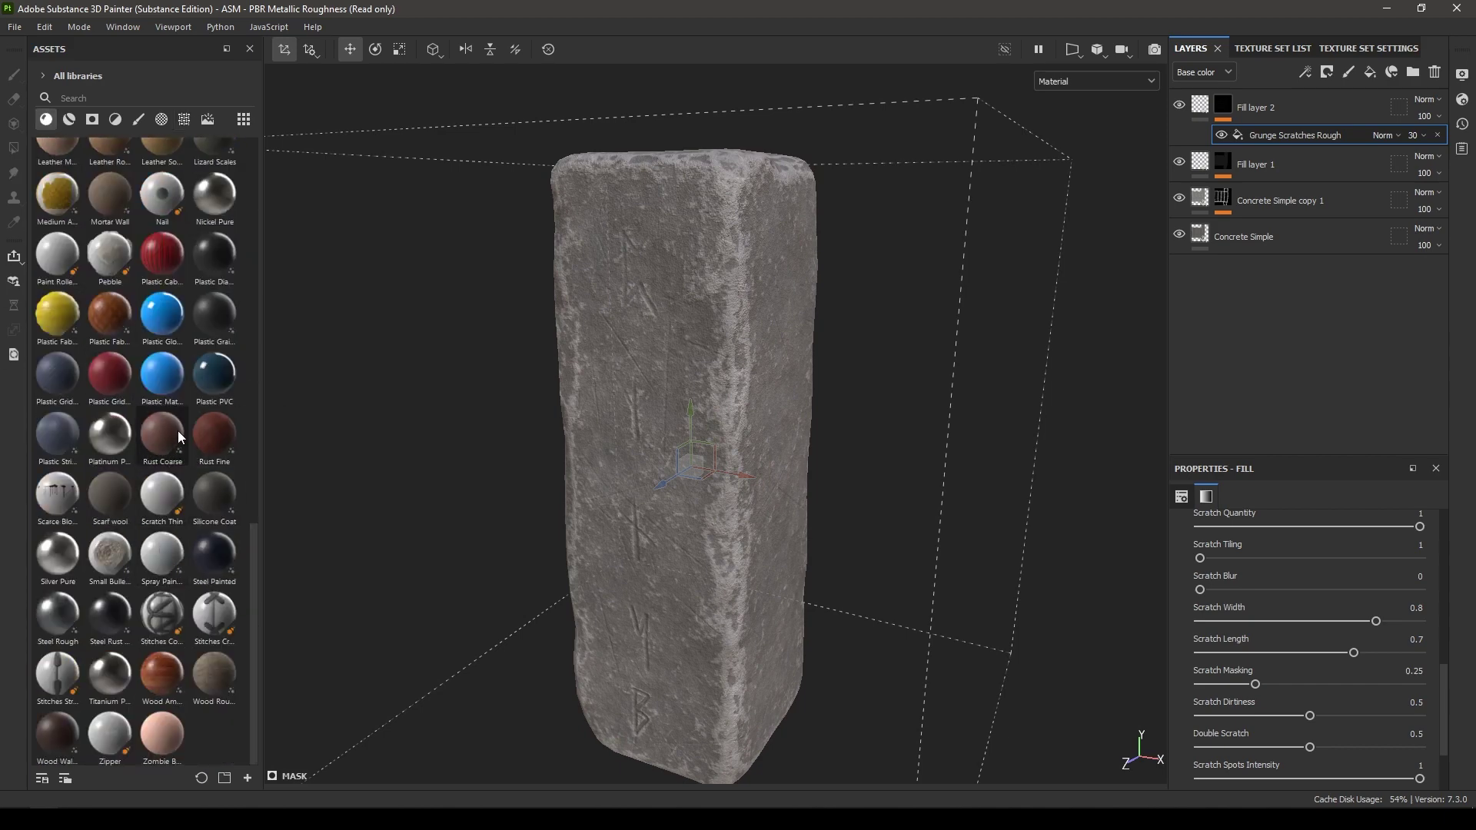
left_click_drag(165, 439, 1304, 91)
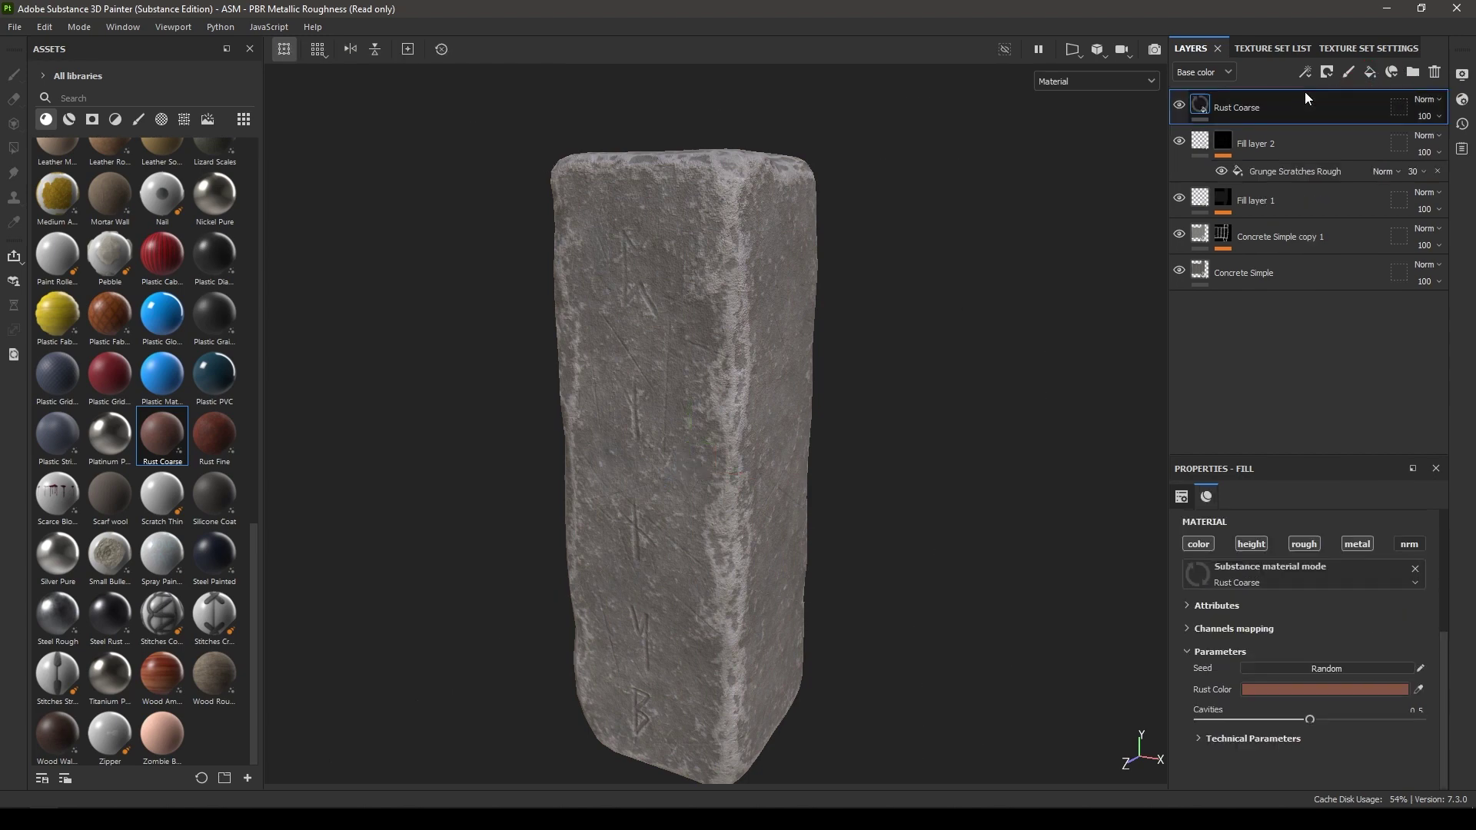
left_click(1279, 552)
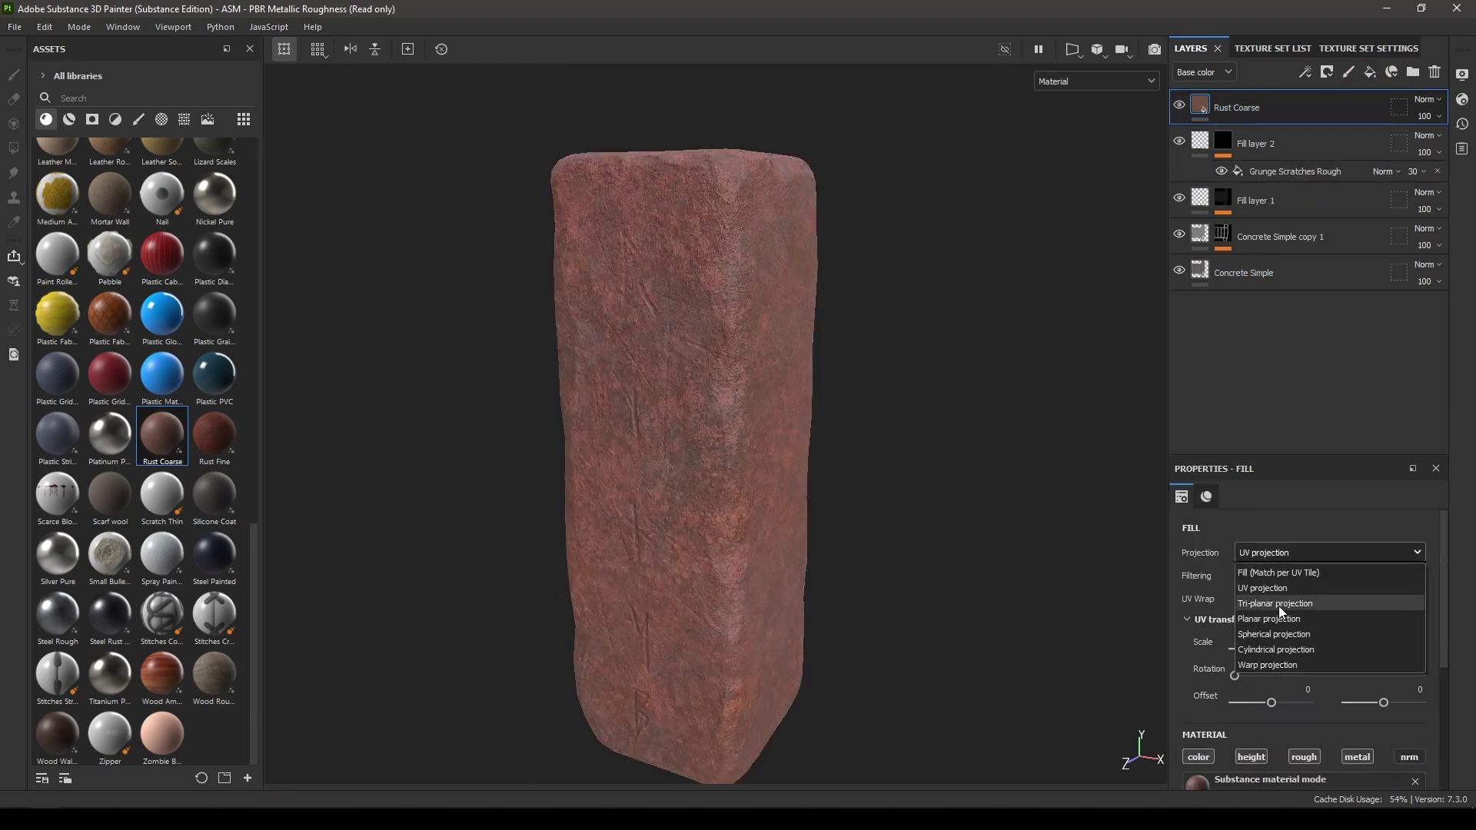
left_click(1280, 606)
scroll(1396, 653, "down", 3)
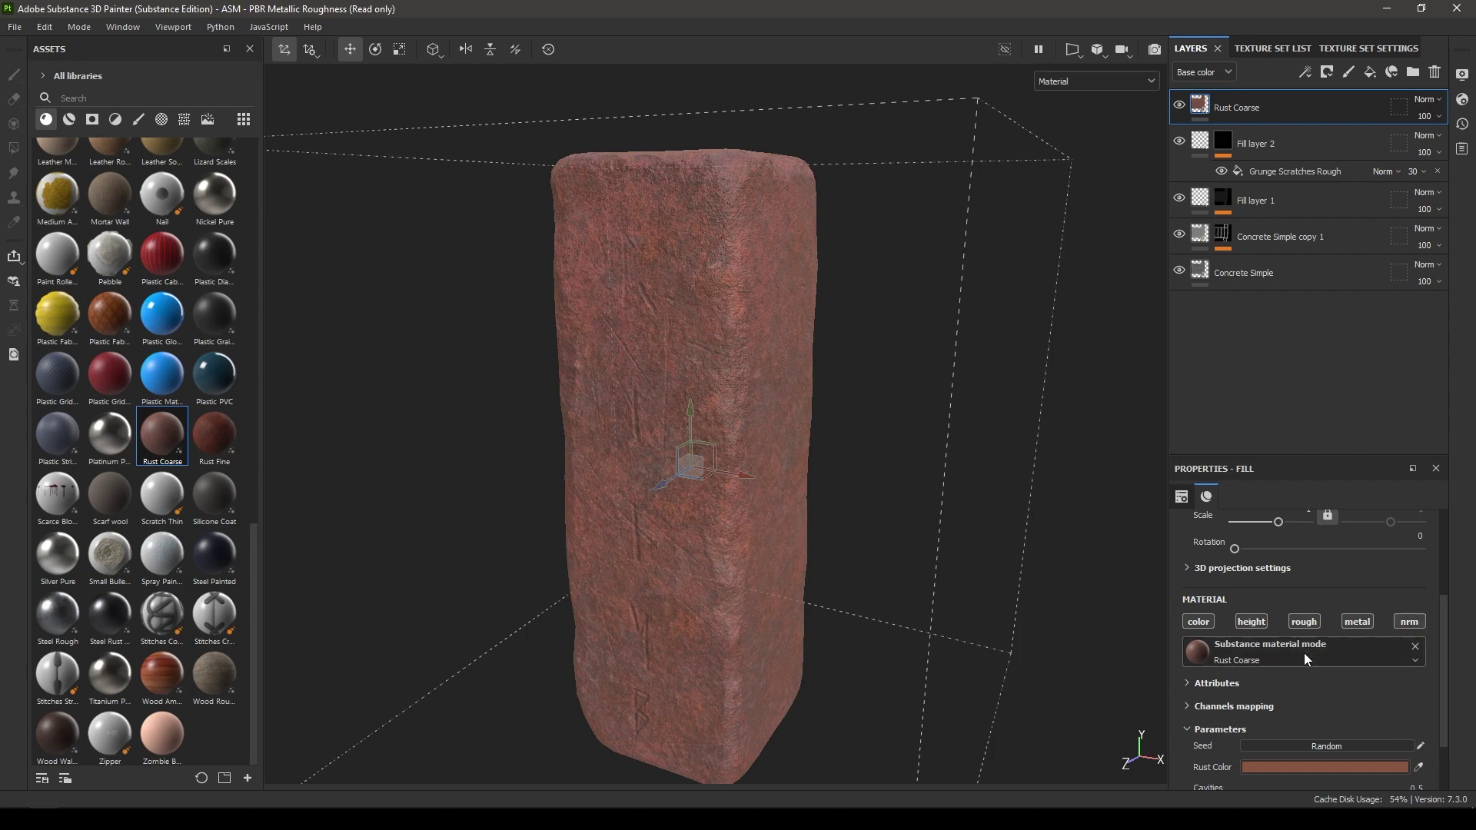
Set the UV scale of the Rust Coarse layer to 3
scroll(1298, 615, "up", 1)
left_click(1301, 586)
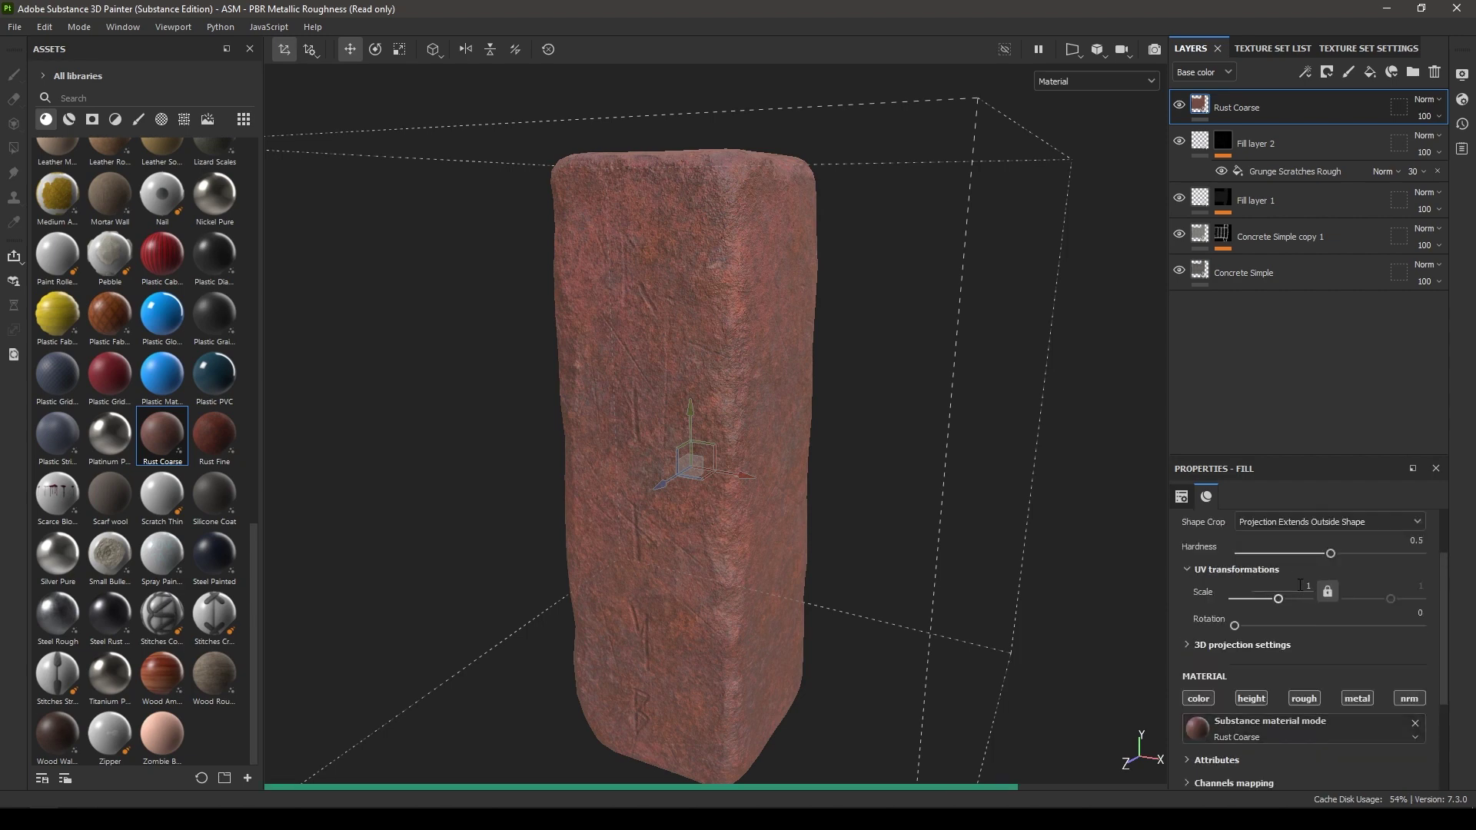
type("3")
Change the Rust Coarse layer's Rust Color to a dark olive grey, hex 46453F
scroll(1327, 690, "down", 4)
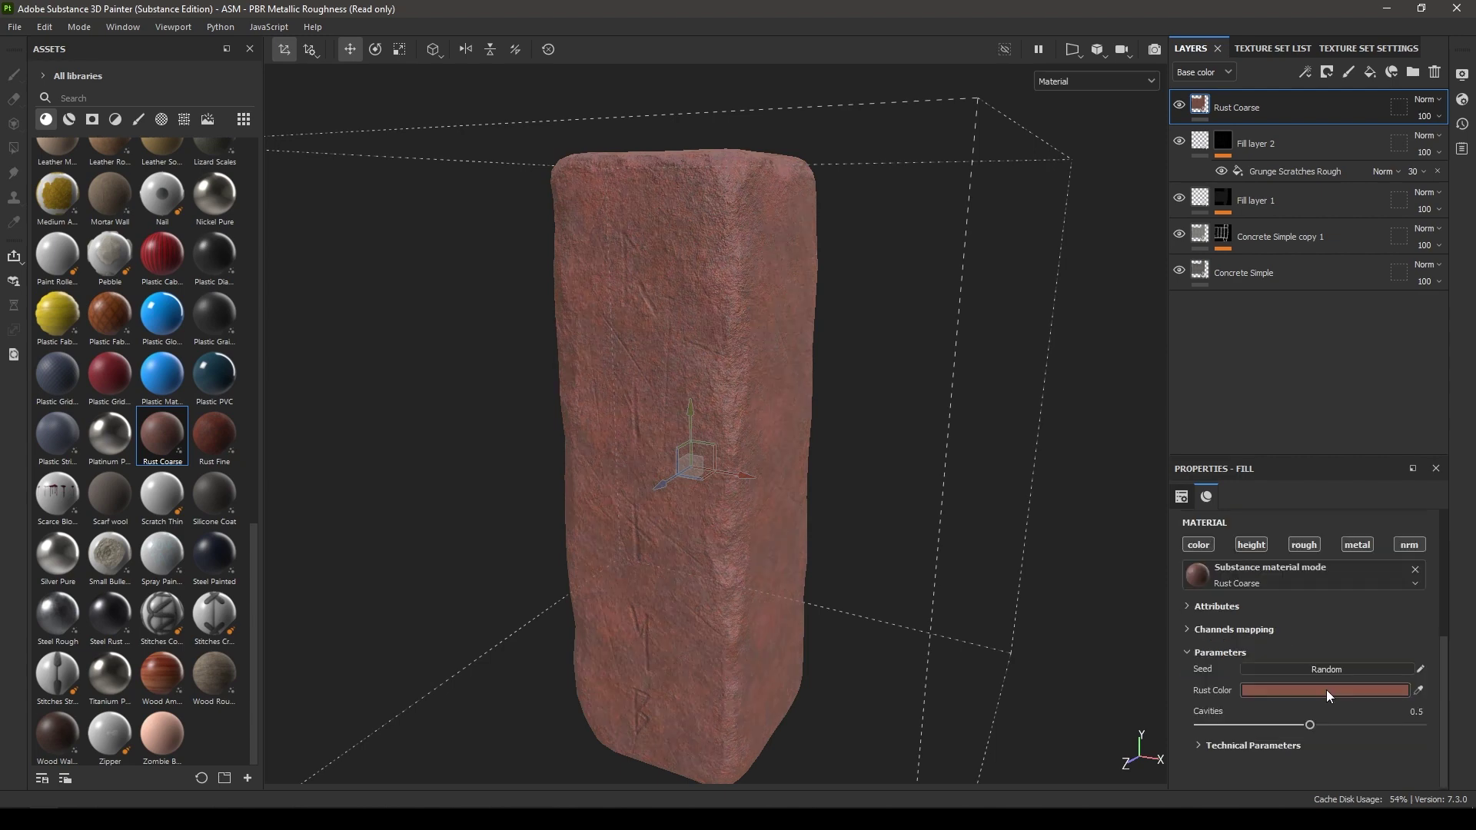
left_click(1326, 689)
left_click_drag(1175, 562, 1137, 544)
left_click(1137, 551)
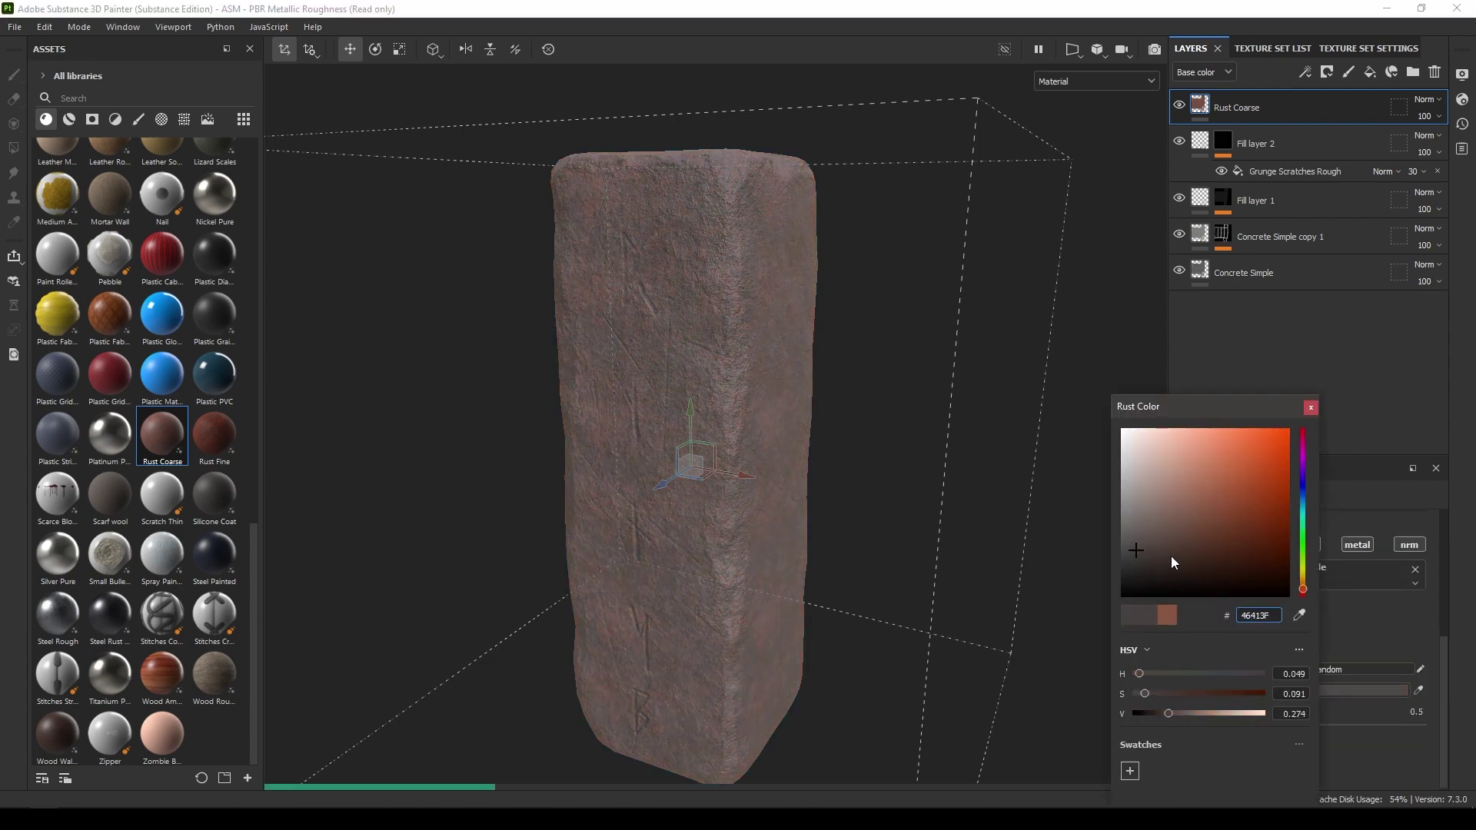
left_click(1303, 572)
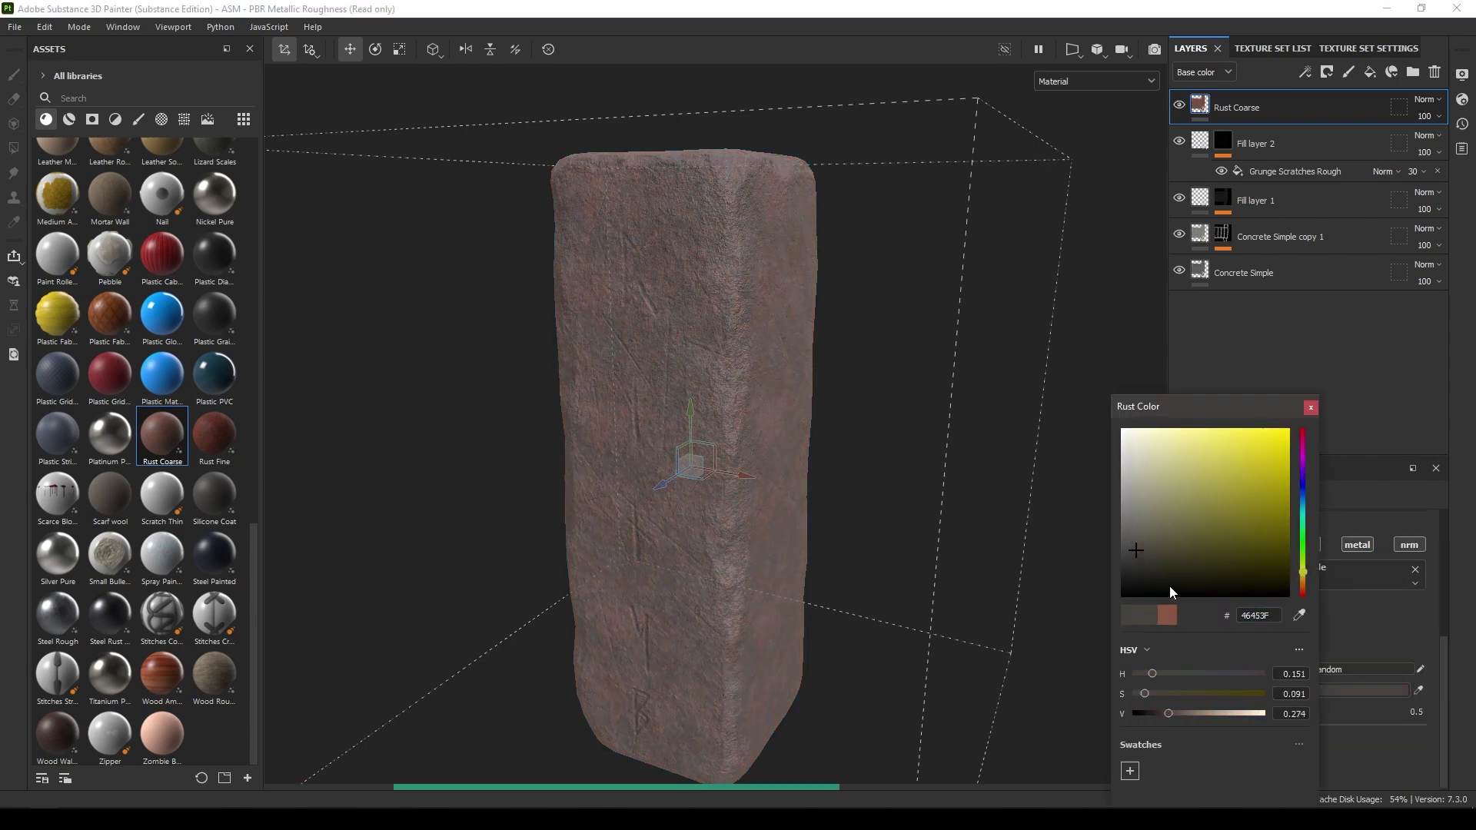
left_click(1311, 407)
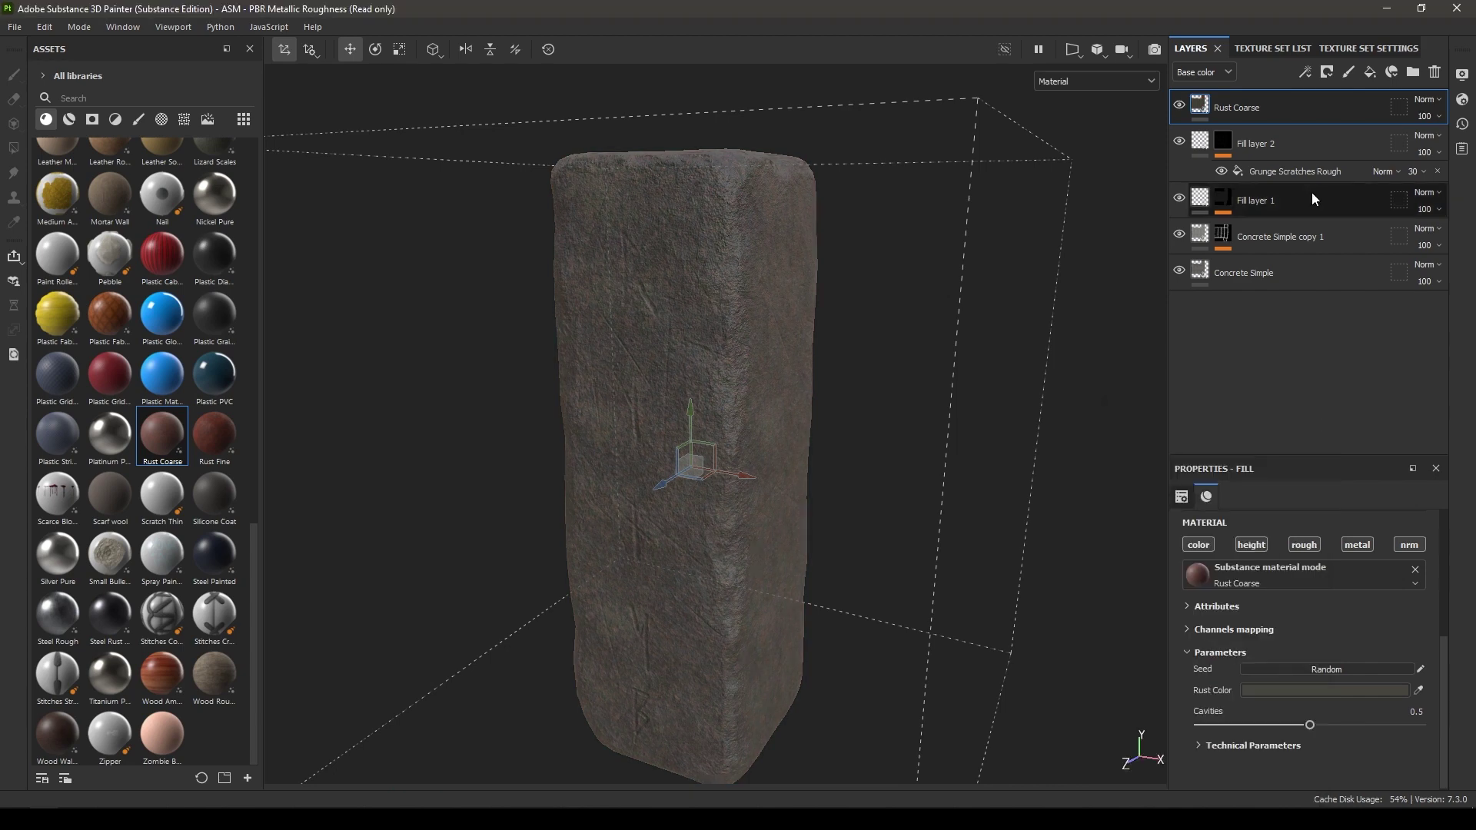
Apply the Ground Dirt smart mask to the top Rust Coarse layer
right_click(1275, 103)
key("Escape")
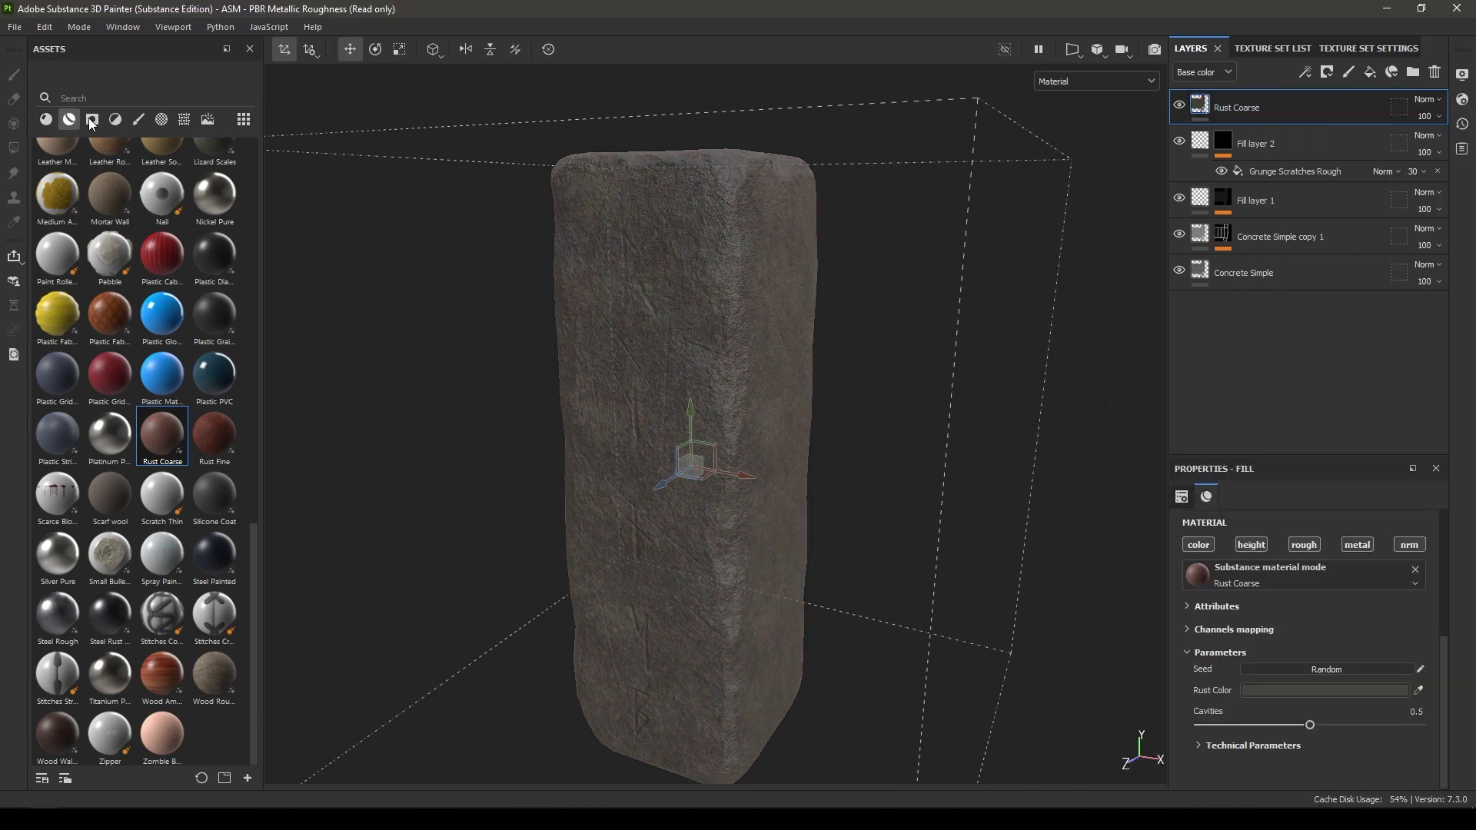
left_click(91, 119)
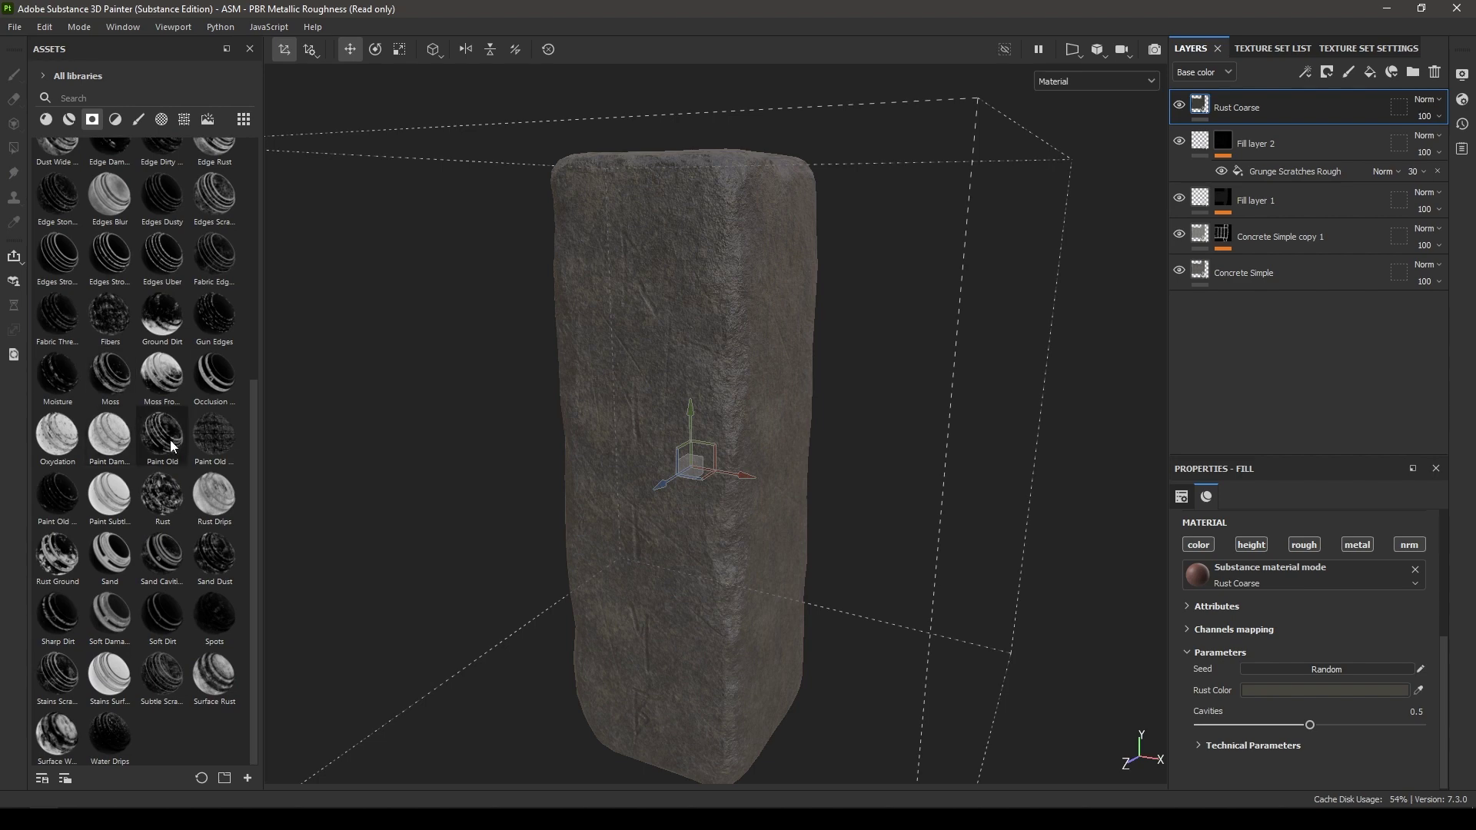
left_click_drag(160, 335, 1259, 102)
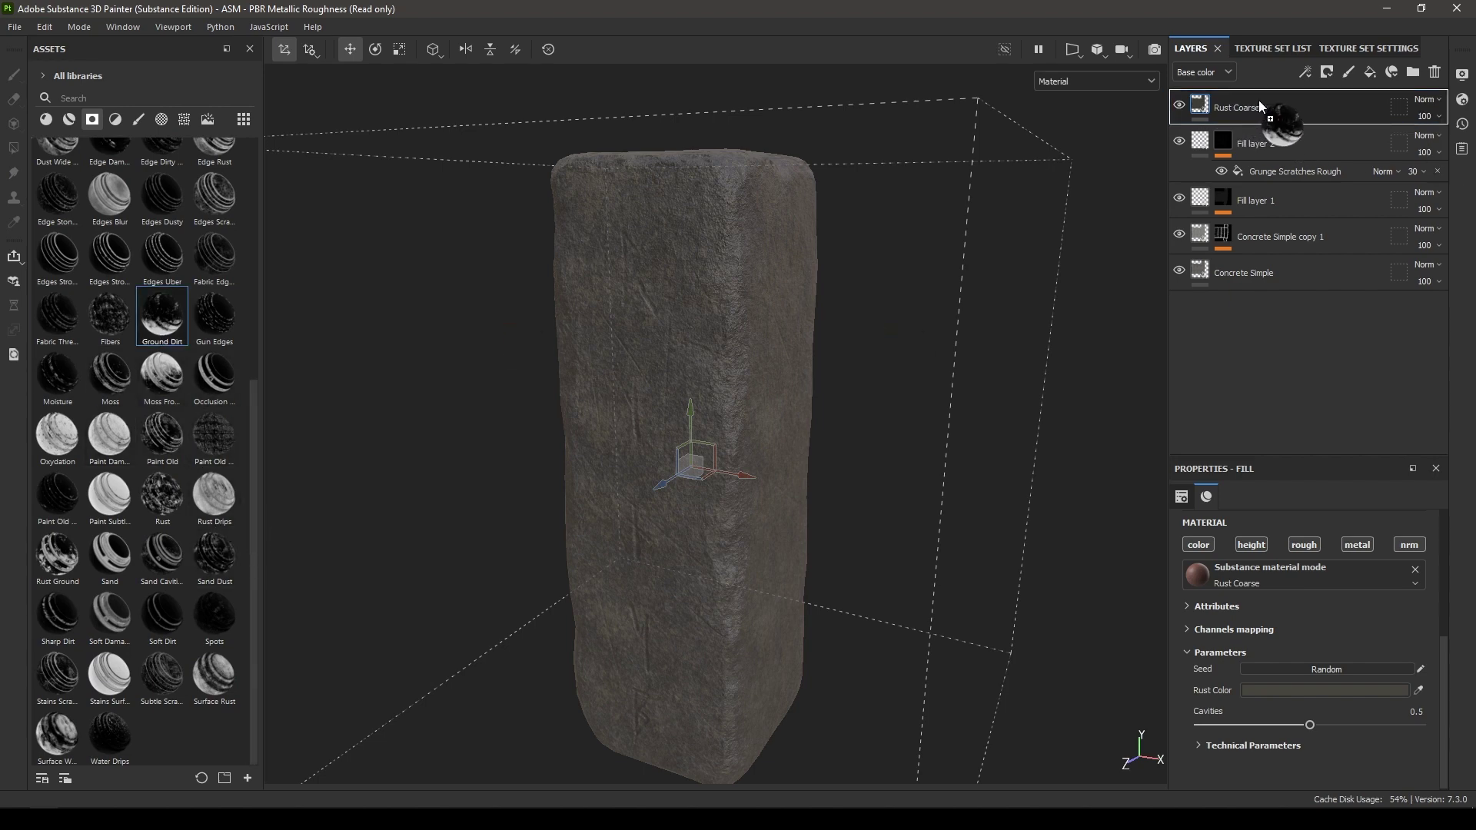
key("1")
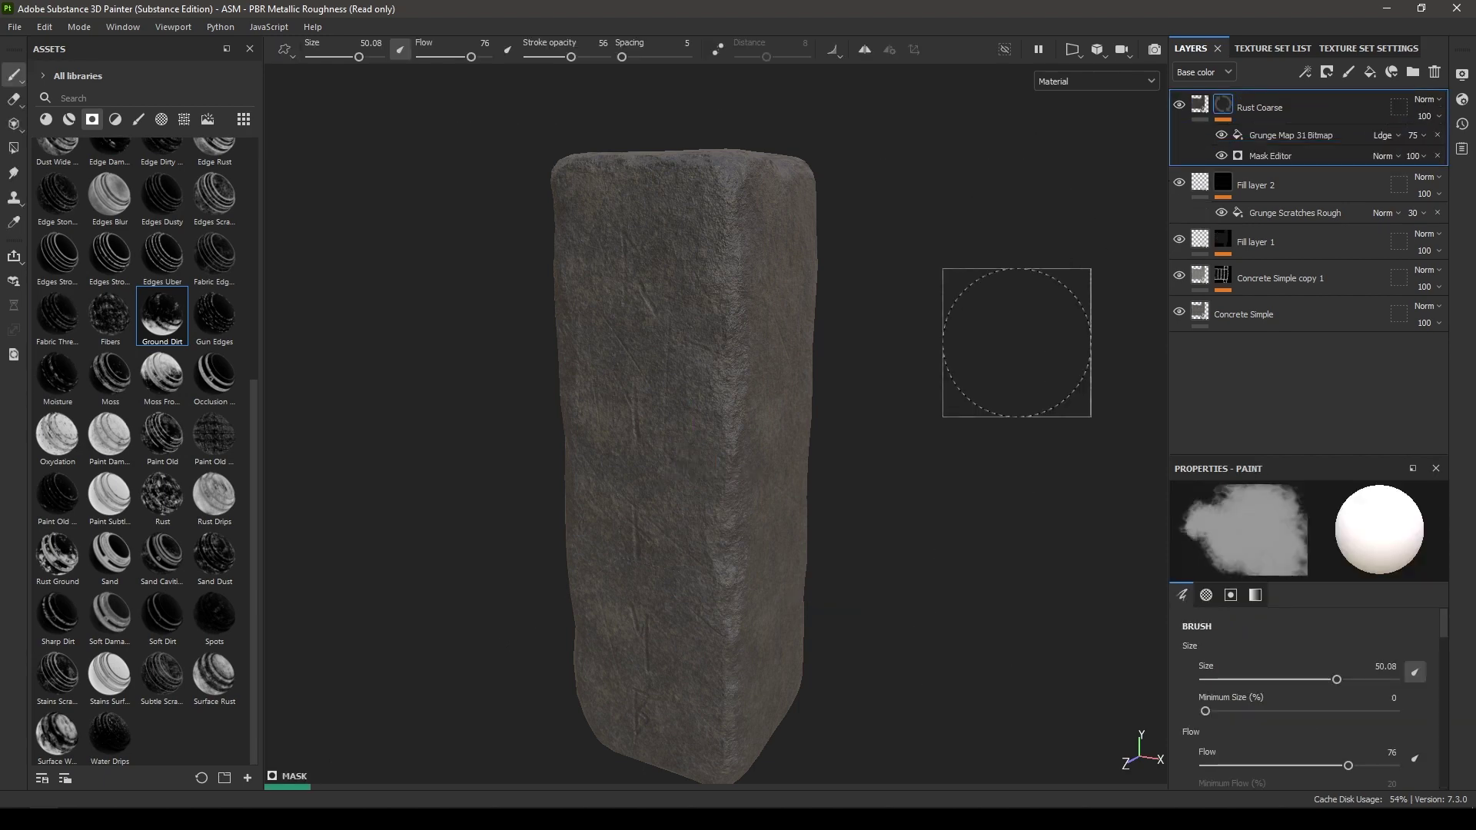
Inspect the pillar's base and lighten the masked Rust Coarse layer's Rust Color to olive grey 53524B
left_click_drag(878, 409, 895, 346, "alt")
middle_click_drag(903, 395, 900, 125, "alt")
left_click_drag(900, 126, 769, 300, "alt")
right_click_drag(715, 400, 688, 459, "alt")
left_click_drag(688, 458, 835, 437, "alt")
middle_click_drag(835, 437, 844, 451, "alt")
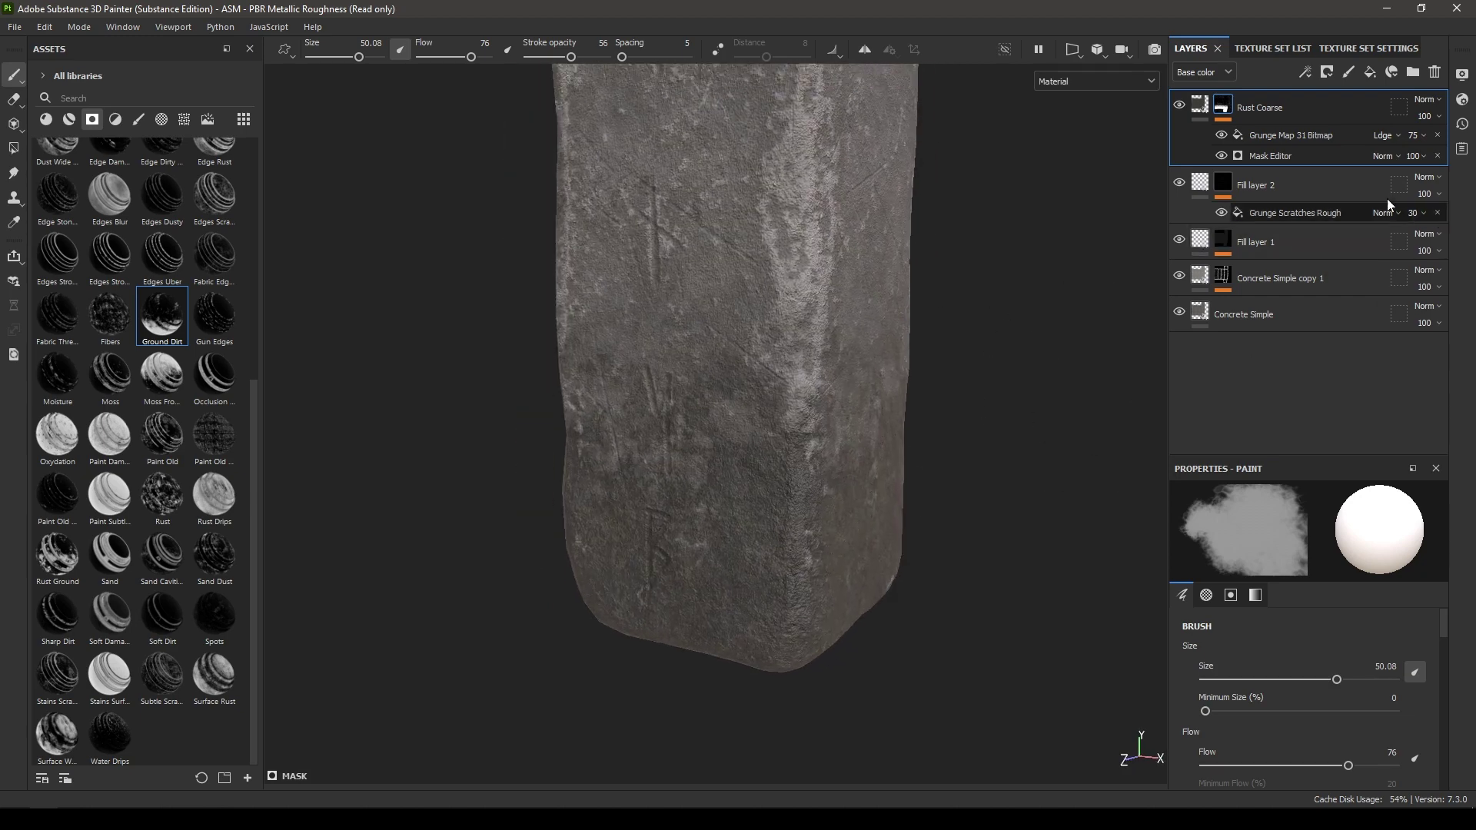
left_click(1204, 114)
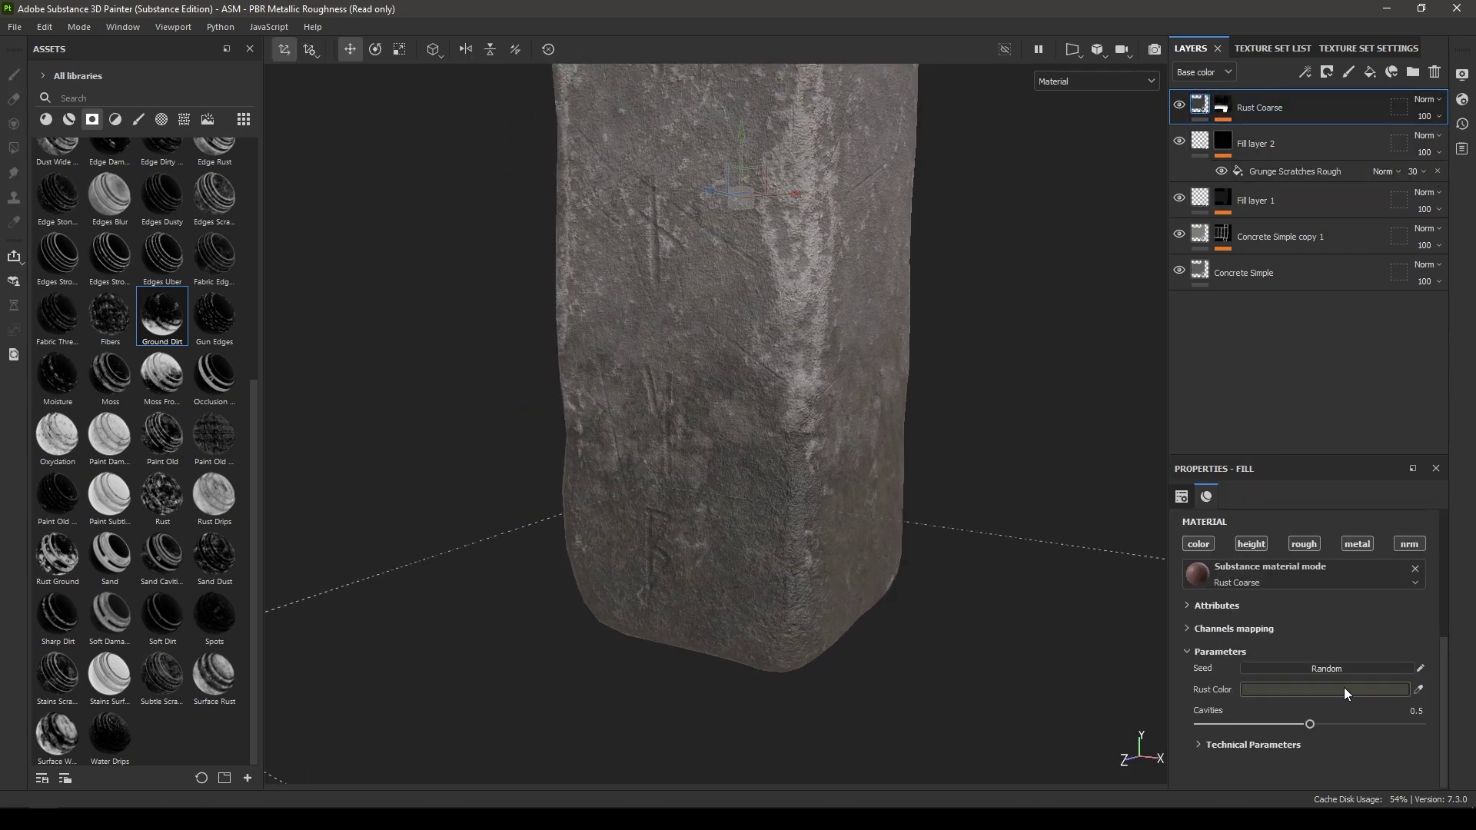
left_click(1321, 690)
left_click(1132, 542)
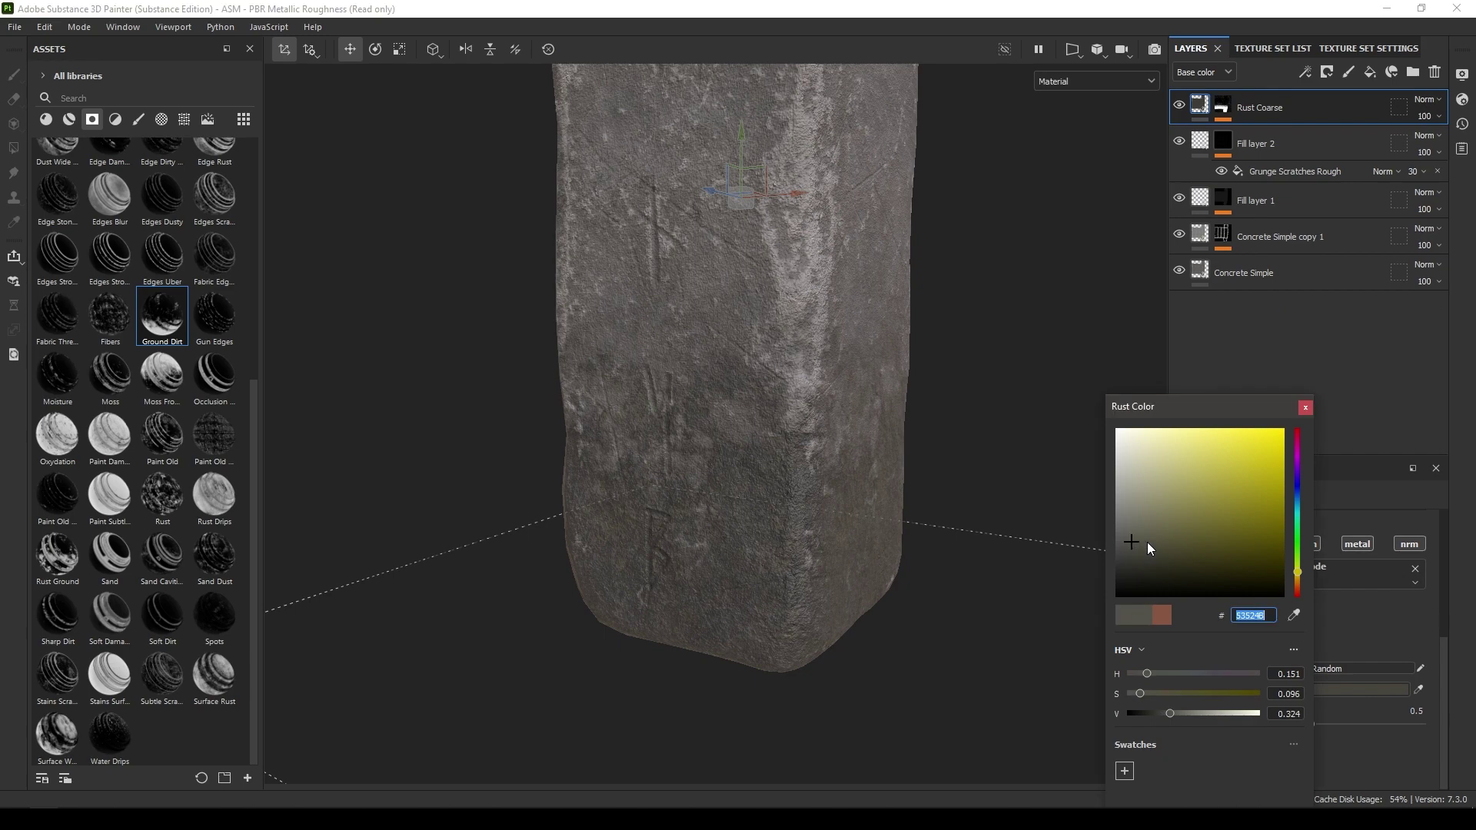
left_click(1305, 408)
In the Rust Coarse mask's Mask Editor generator, set Global Contrast to 0.7 and Global Balance to 0.85
mouse_move(773, 377)
left_mouse_down("alt")
mouse_move(794, 373)
mouse_move(724, 456)
left_mouse_up("alt")
left_click(1222, 106)
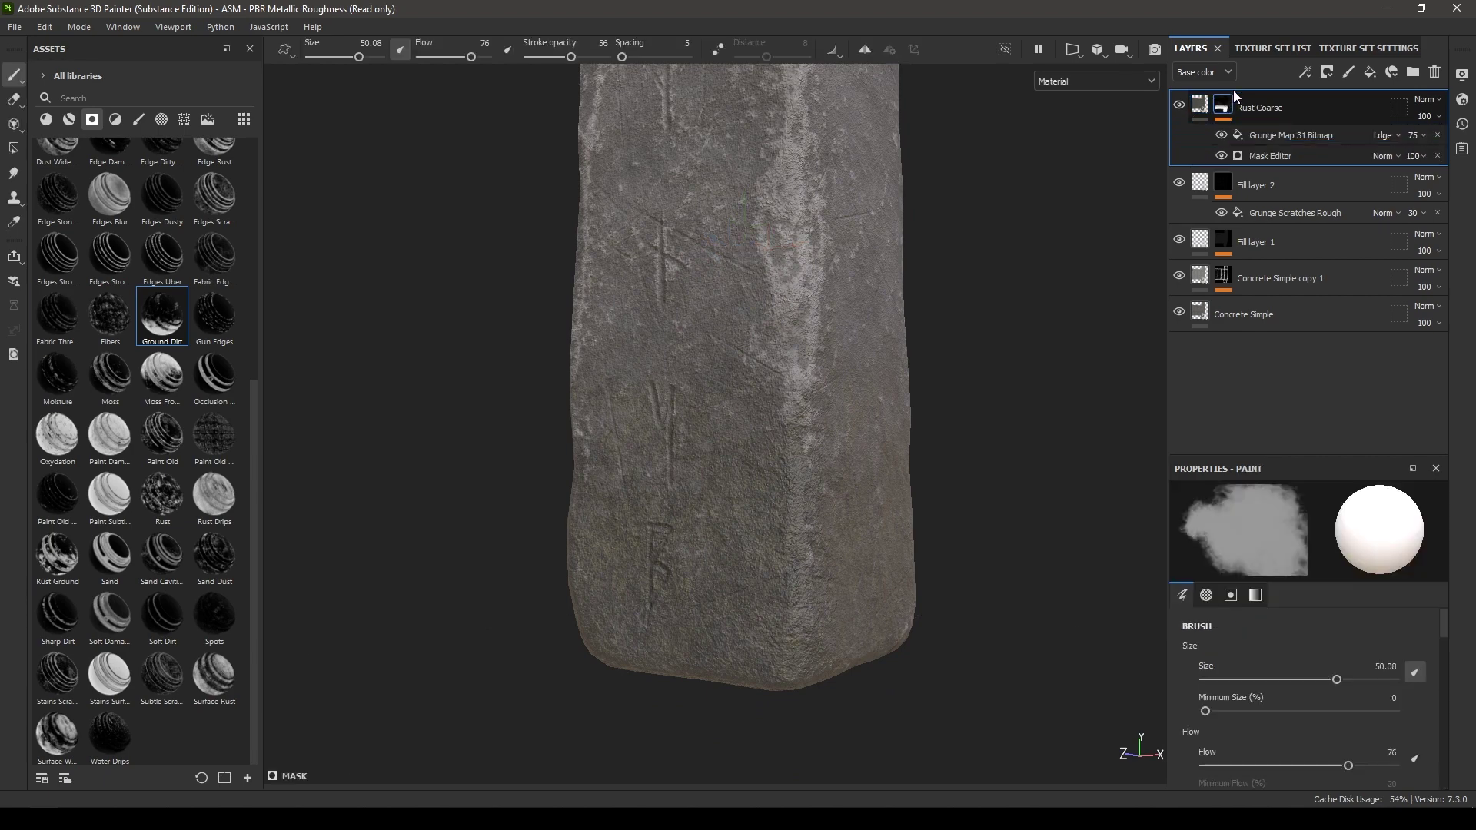
left_click(1275, 157)
scroll(1299, 608, "up", 3)
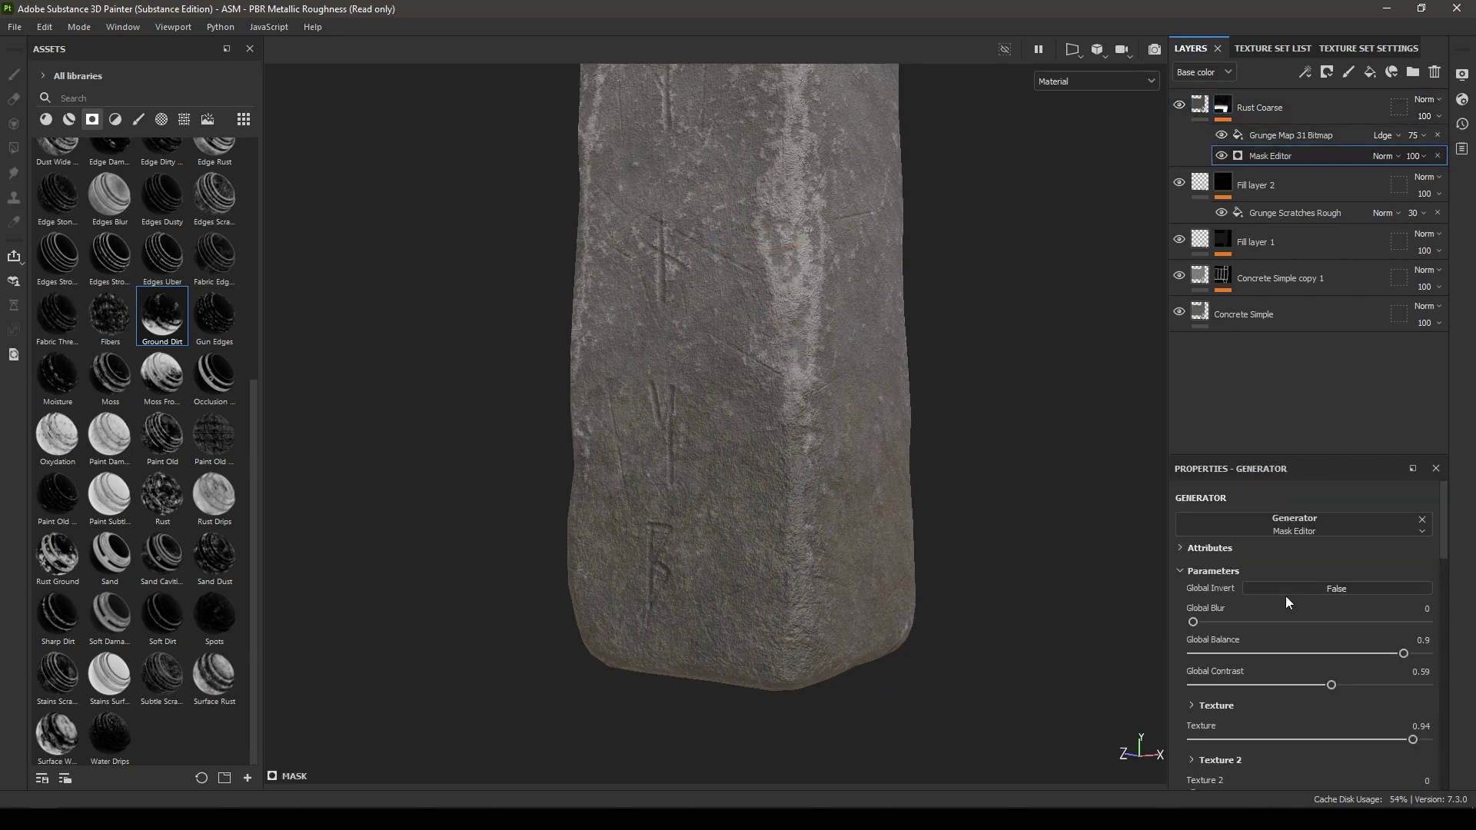
left_click(1358, 684)
left_click(1376, 655)
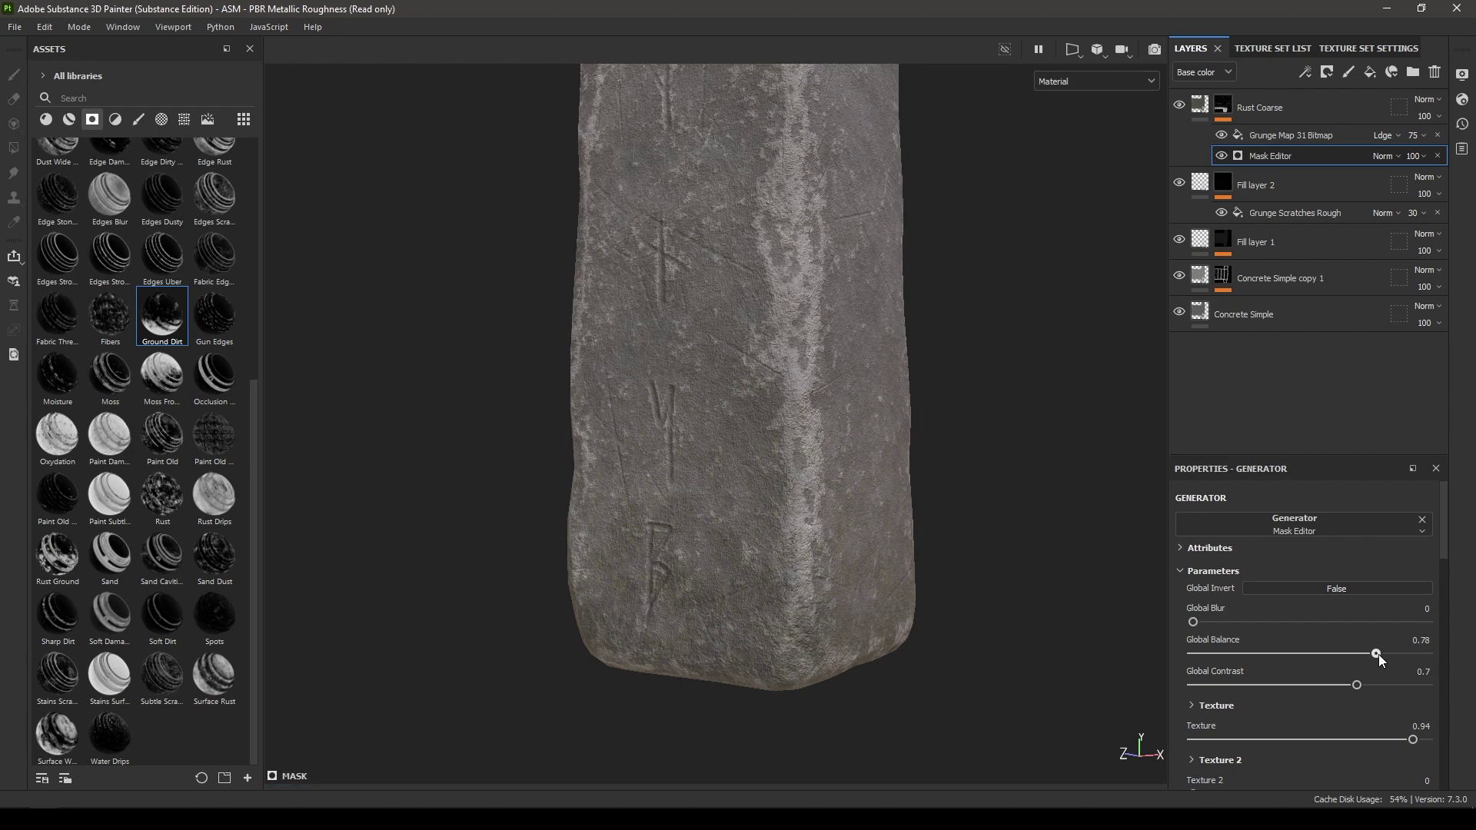
left_click_drag(1383, 656, 1390, 655)
left_click(1410, 642)
type("0.85")
key("Return")
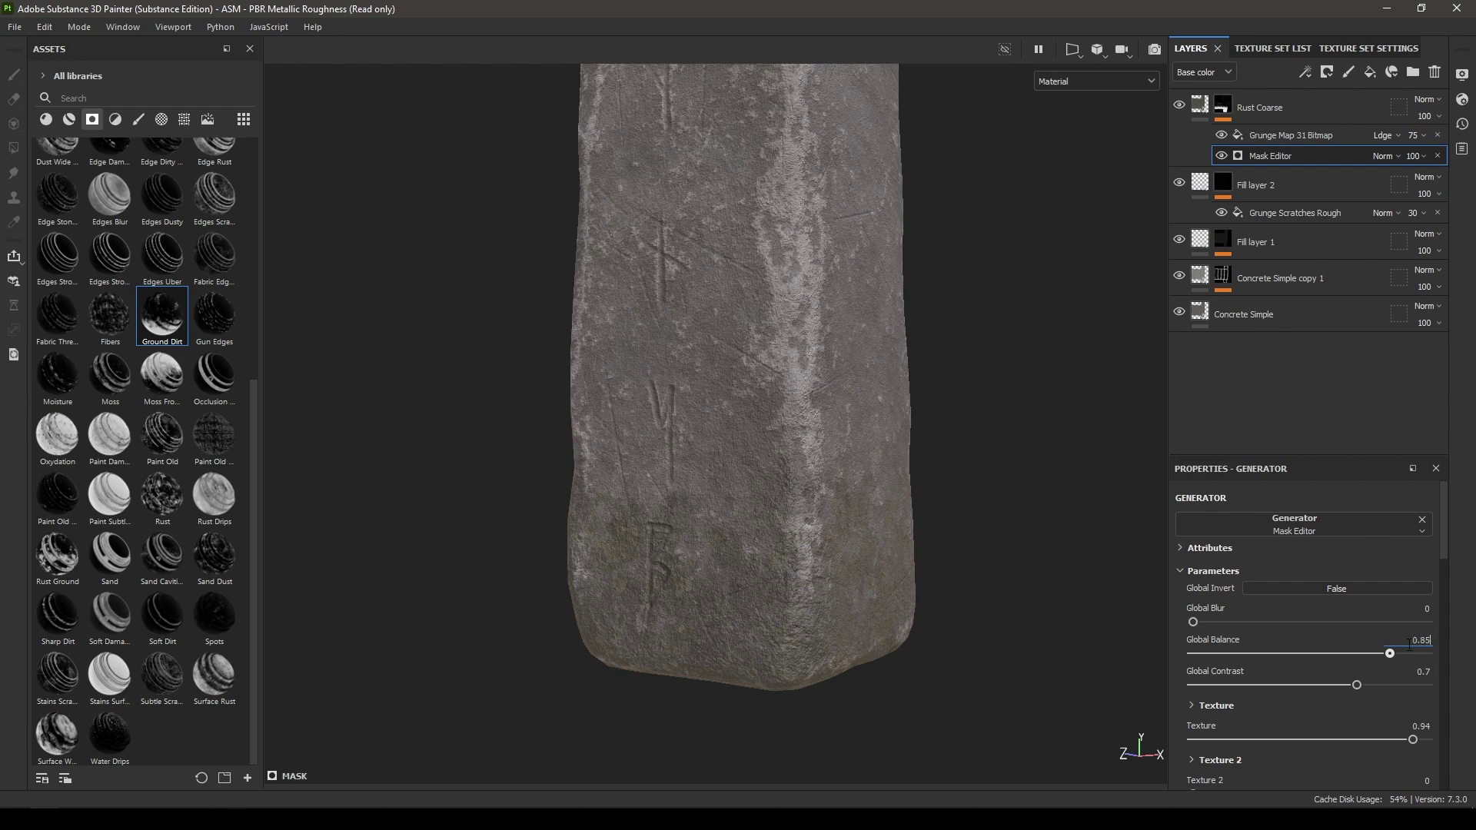
Add a second Rust Coarse material as the top layer, above the masked one
key("f")
left_click(46, 119)
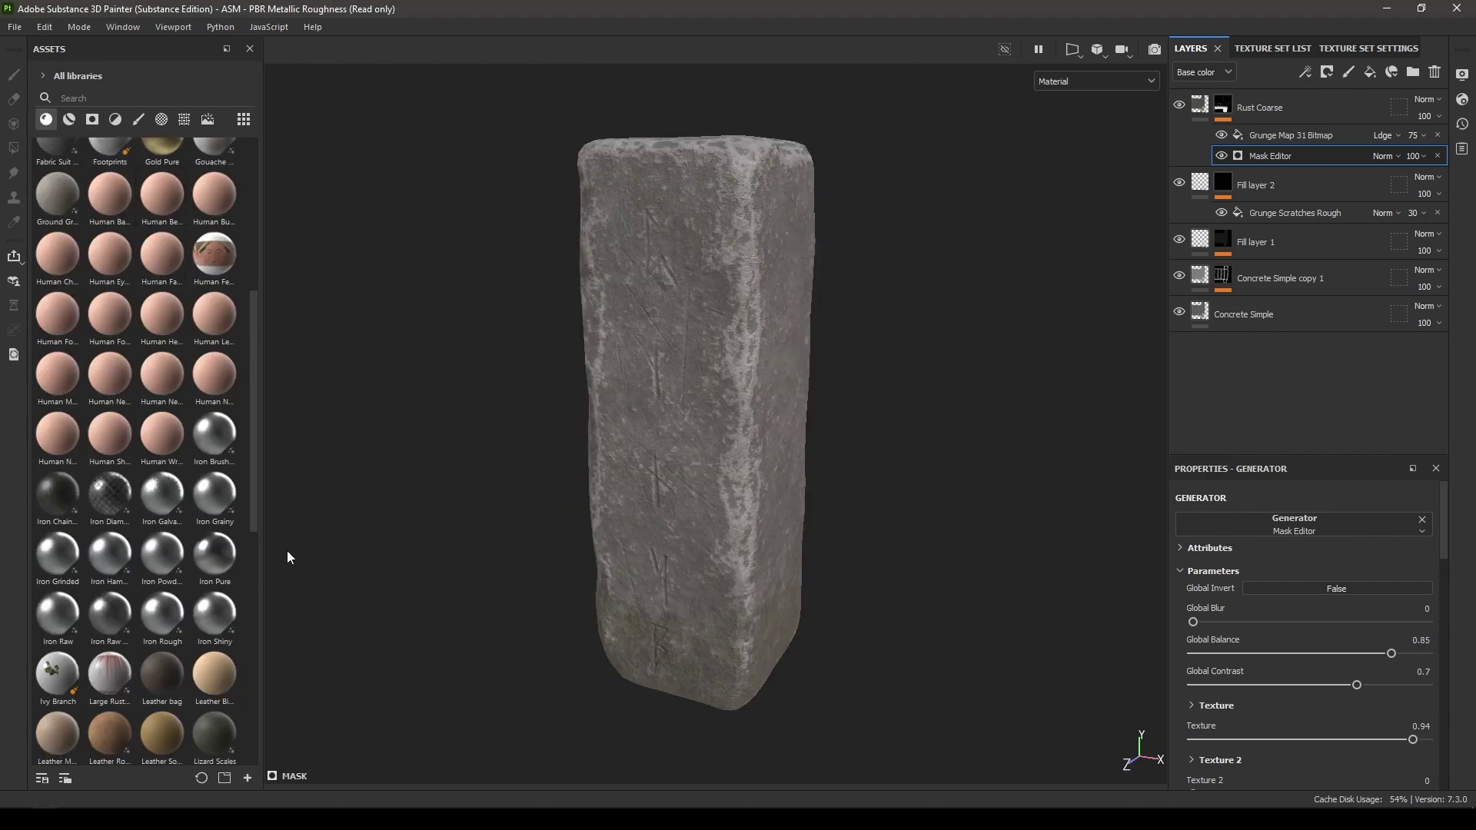
scroll(178, 535, "down", 10)
left_click_drag(169, 436, 1280, 106)
left_click_drag(1122, 154, 1124, 165)
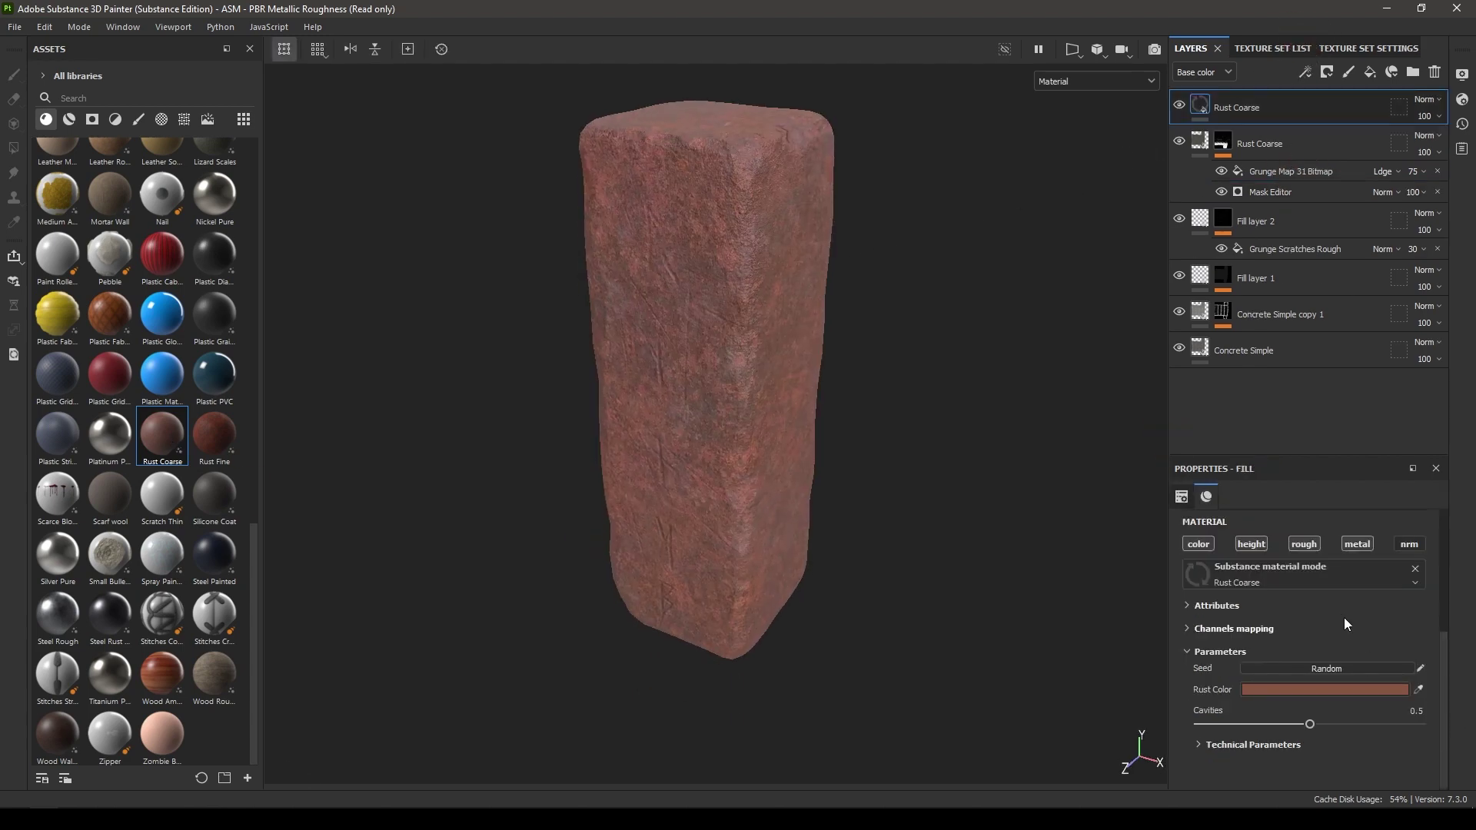
Set the new Rust Coarse layer to tri-planar projection with a UV scale of 5
scroll(1345, 619, "up", 3)
left_click(1284, 555)
left_click(1284, 604)
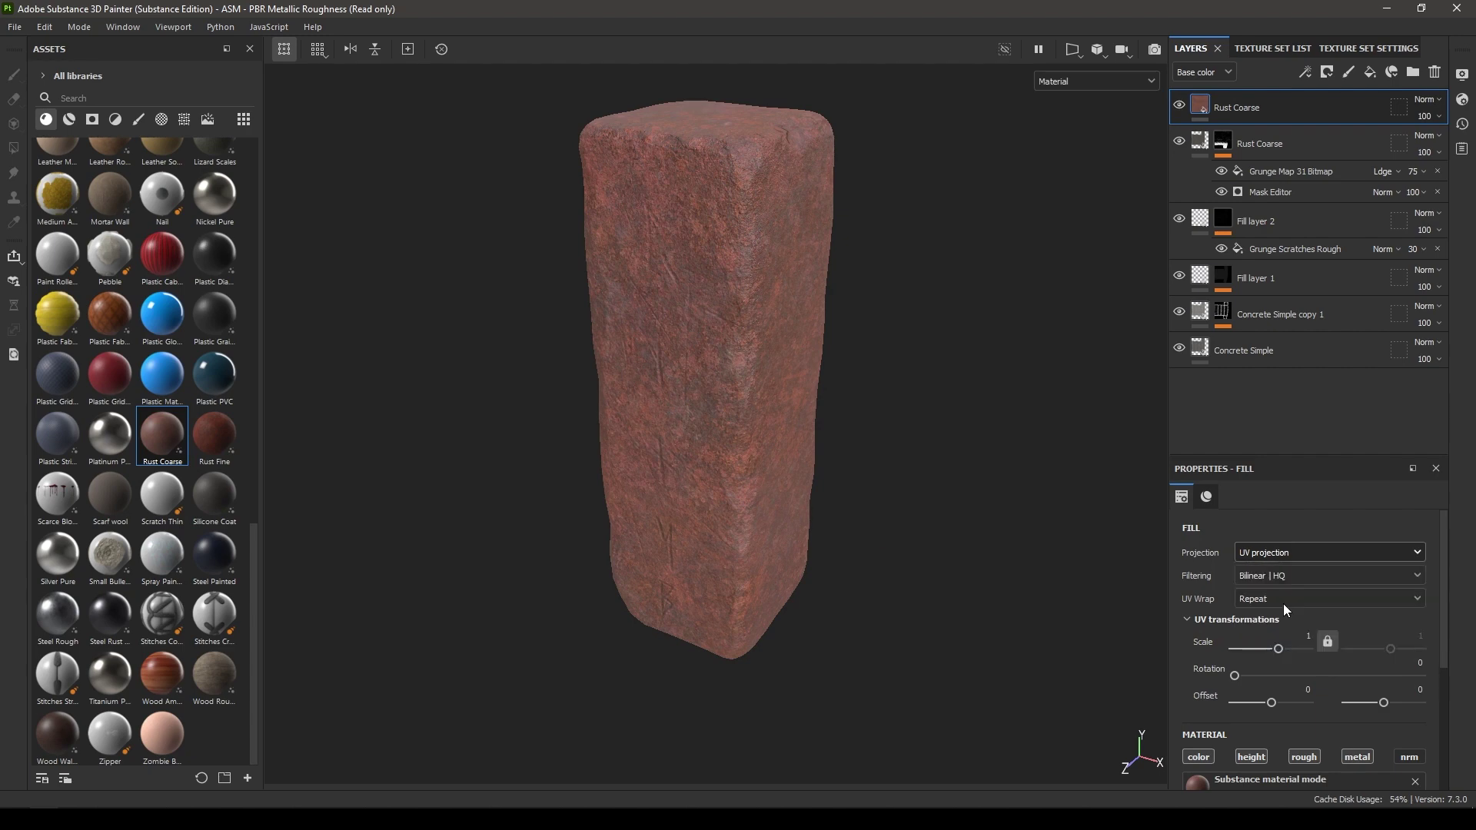
left_click(1300, 663)
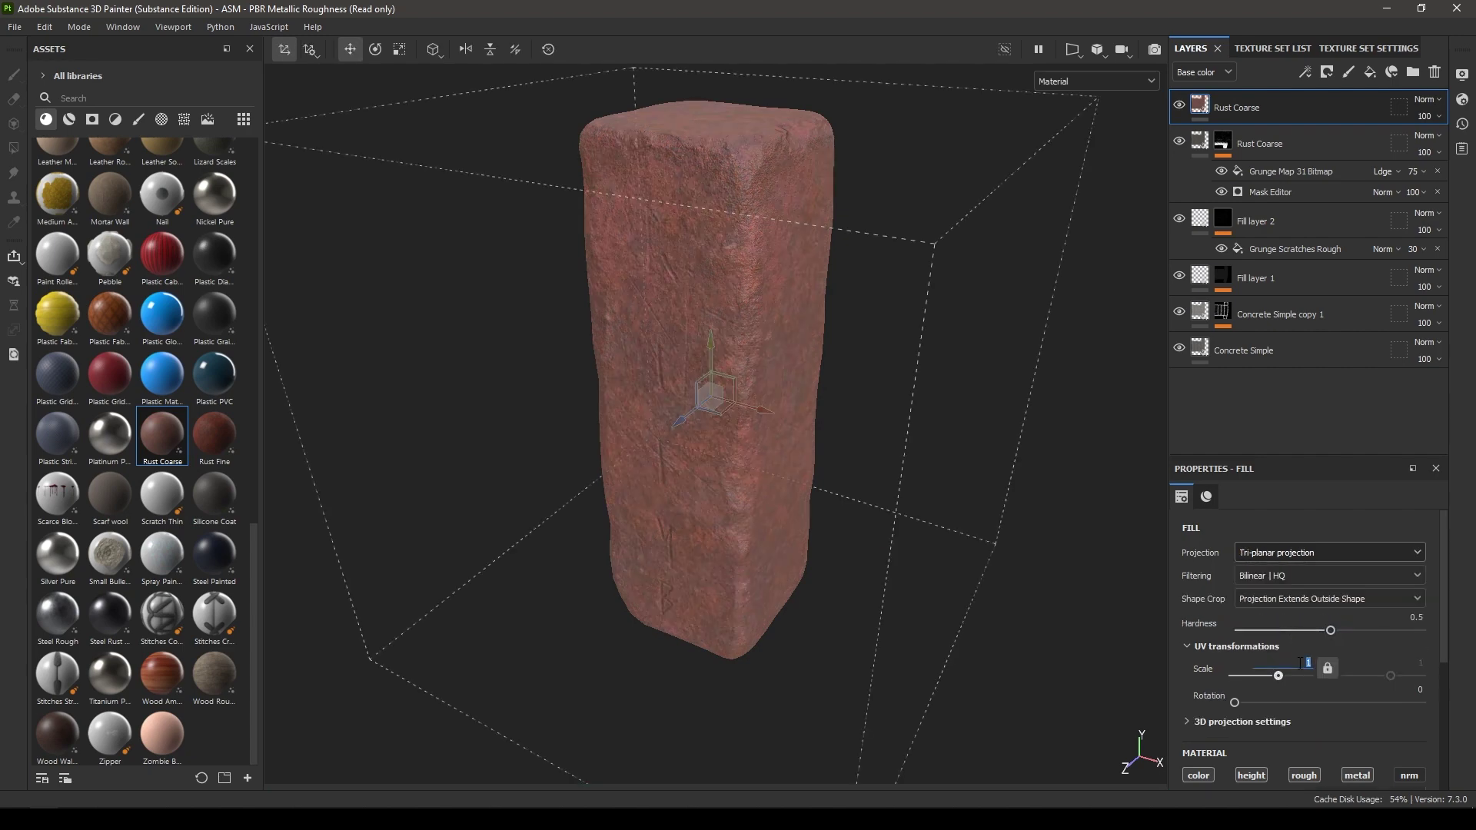
type("5")
key("Return")
Change the new Rust Coarse layer's Rust Color to a light beige, hex B3AC96
scroll(1367, 549, "down", 3)
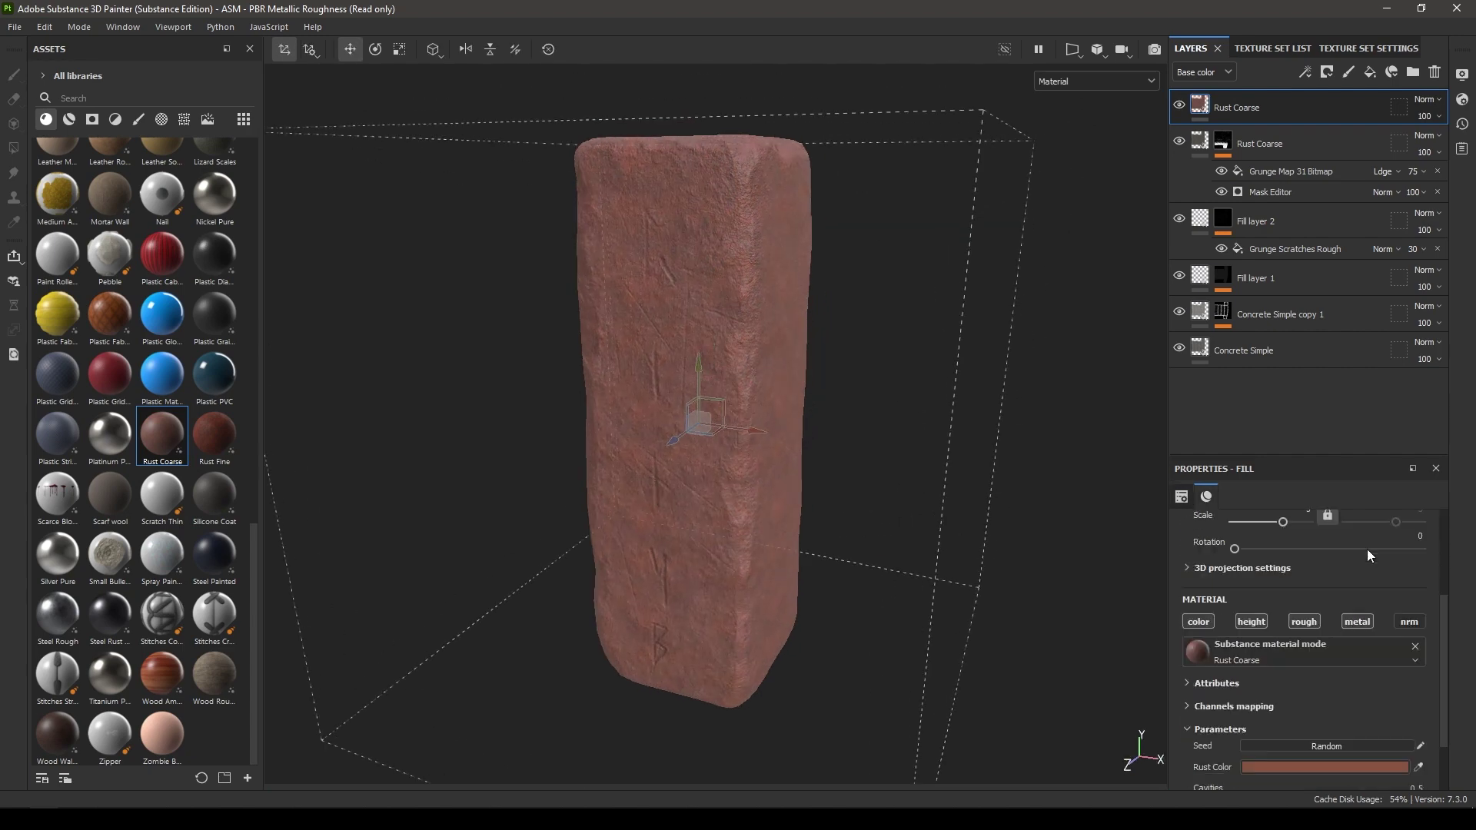
left_click(1318, 693)
left_click(1139, 478)
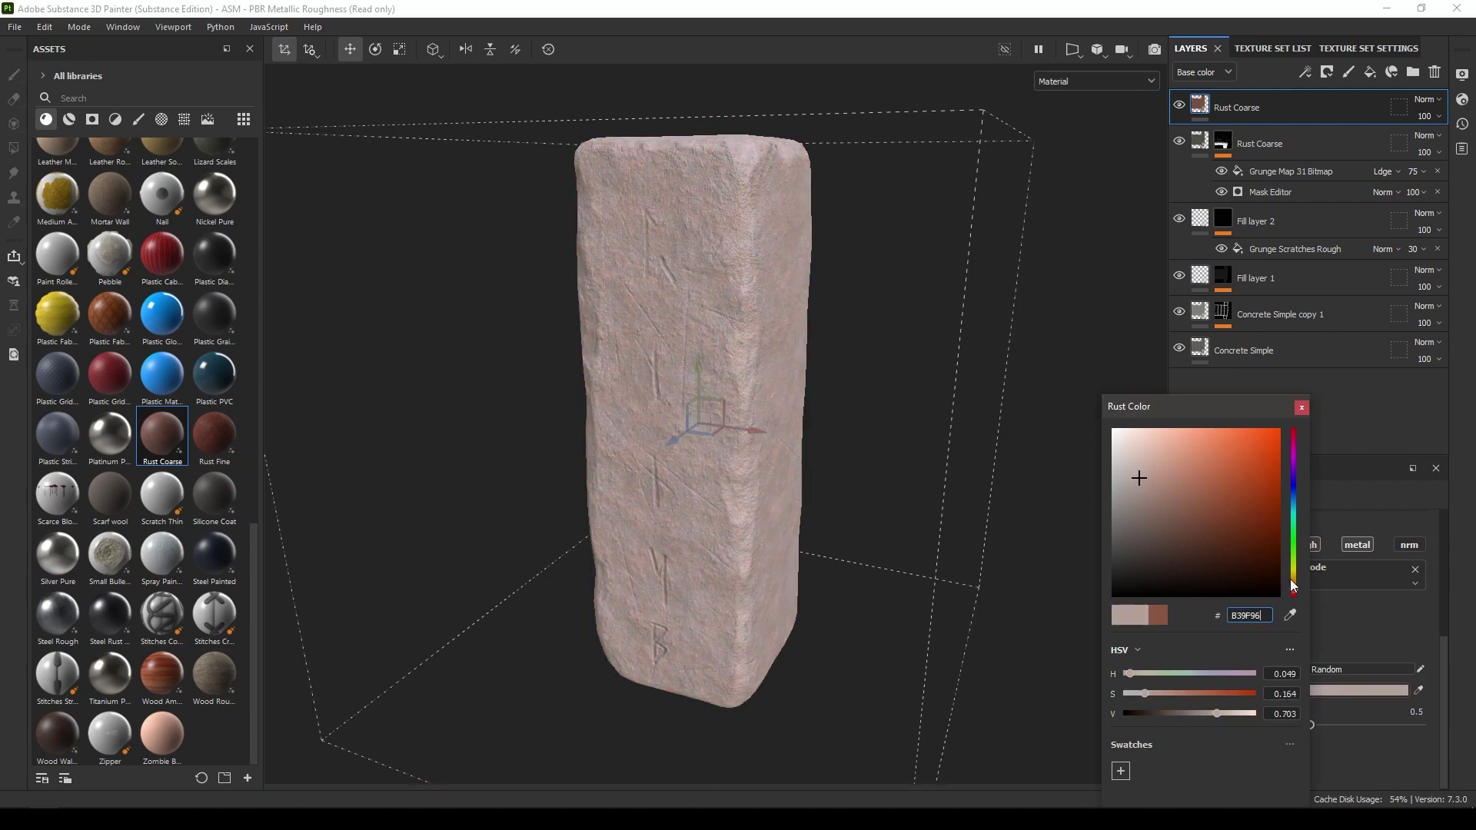
left_click(1293, 578)
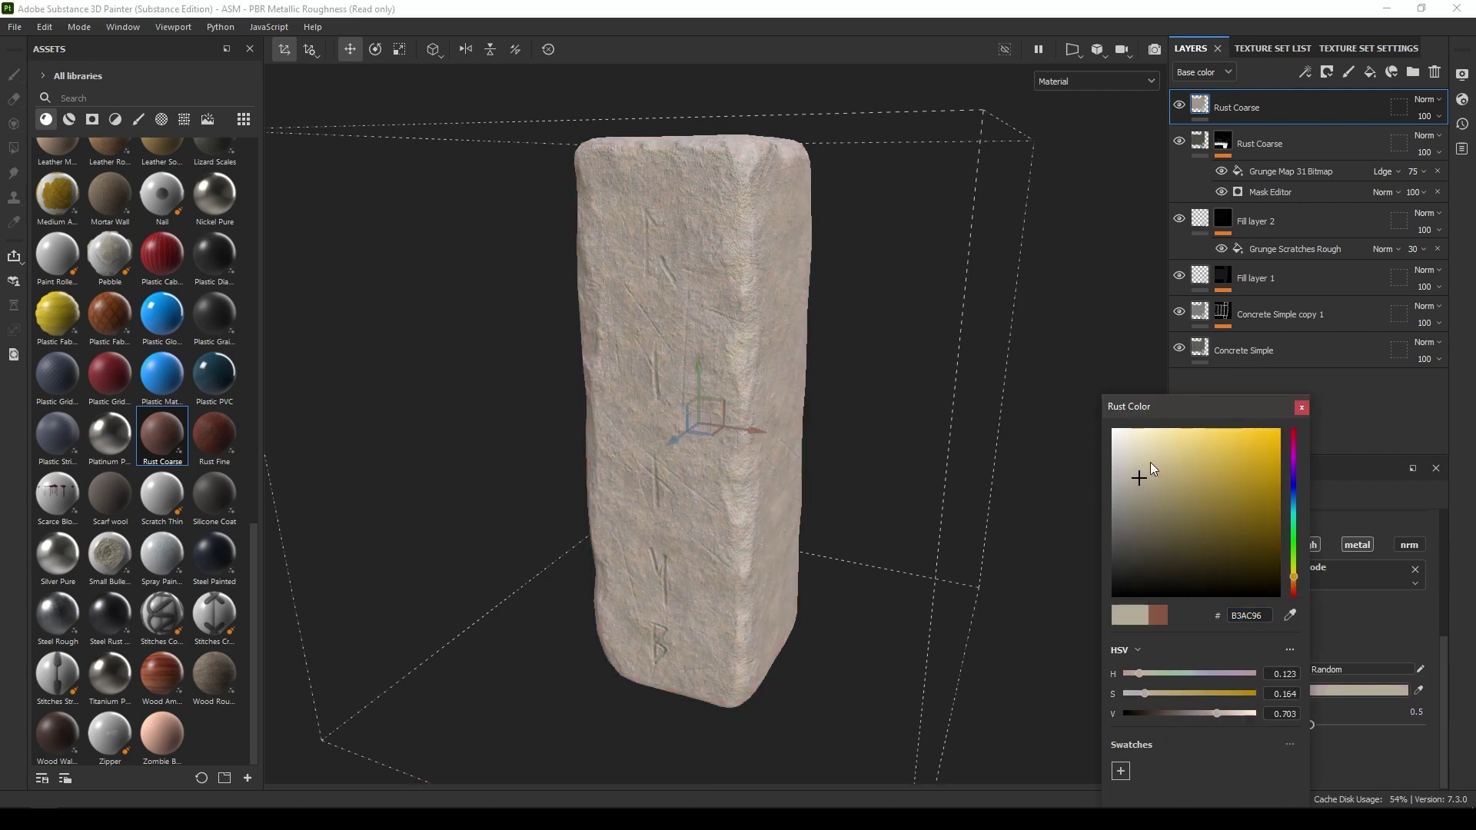
Add a black mask to the top Rust Coarse layer and fill it with a Dirt generator
right_click(1249, 113)
left_click(1279, 130)
right_click(1256, 113)
left_click(1336, 652)
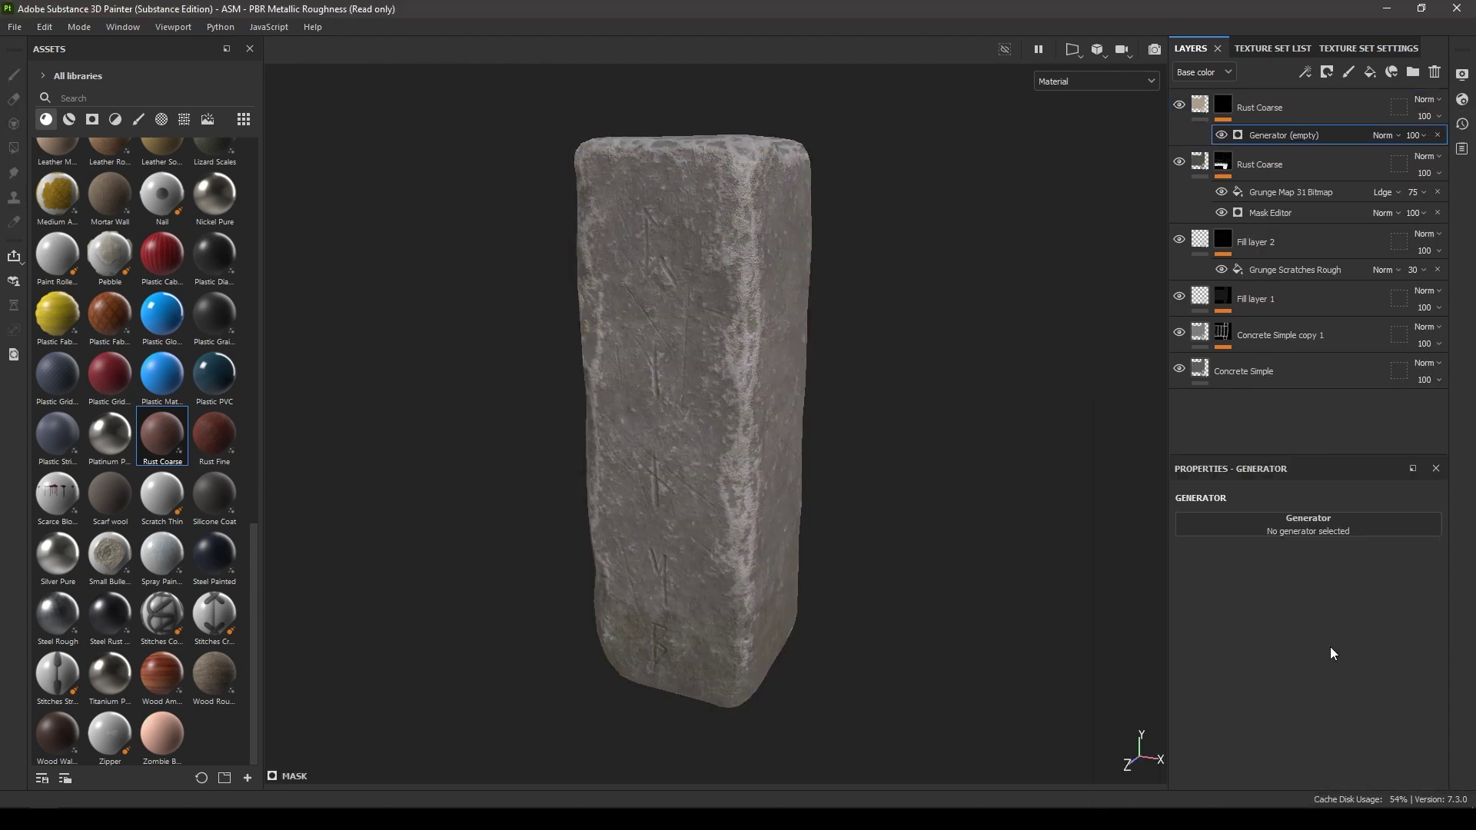
left_click(1305, 531)
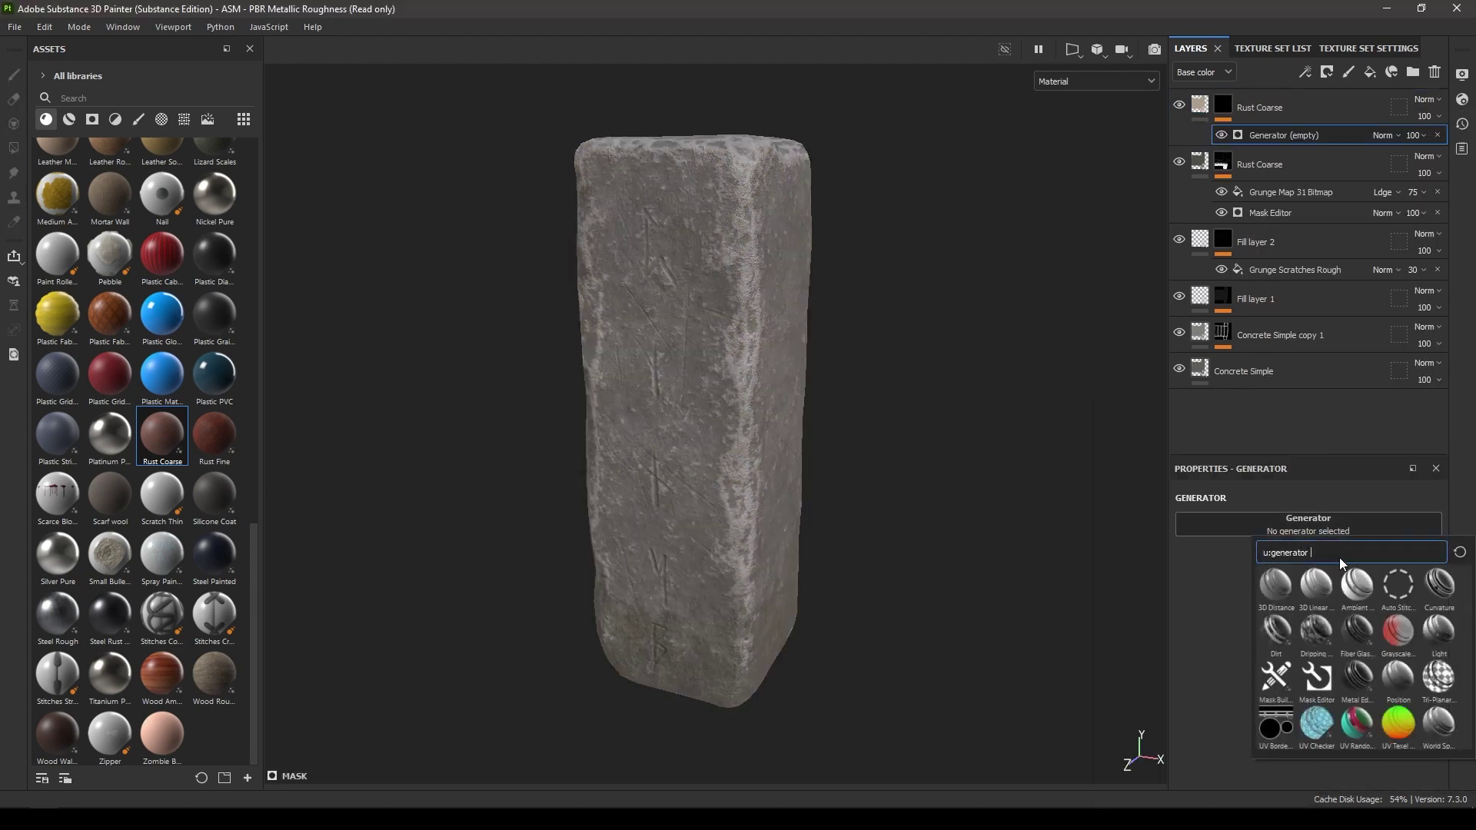
left_click(1278, 634)
Set the Dirt generator's Dirt Contrast to 0.58 and turn on Use Triplanar
left_click_drag(797, 582, 692, 533, "alt")
scroll(744, 503, "up", 2)
middle_click_drag(765, 542, 758, 494, "alt")
left_click_drag(758, 494, 769, 455, "alt")
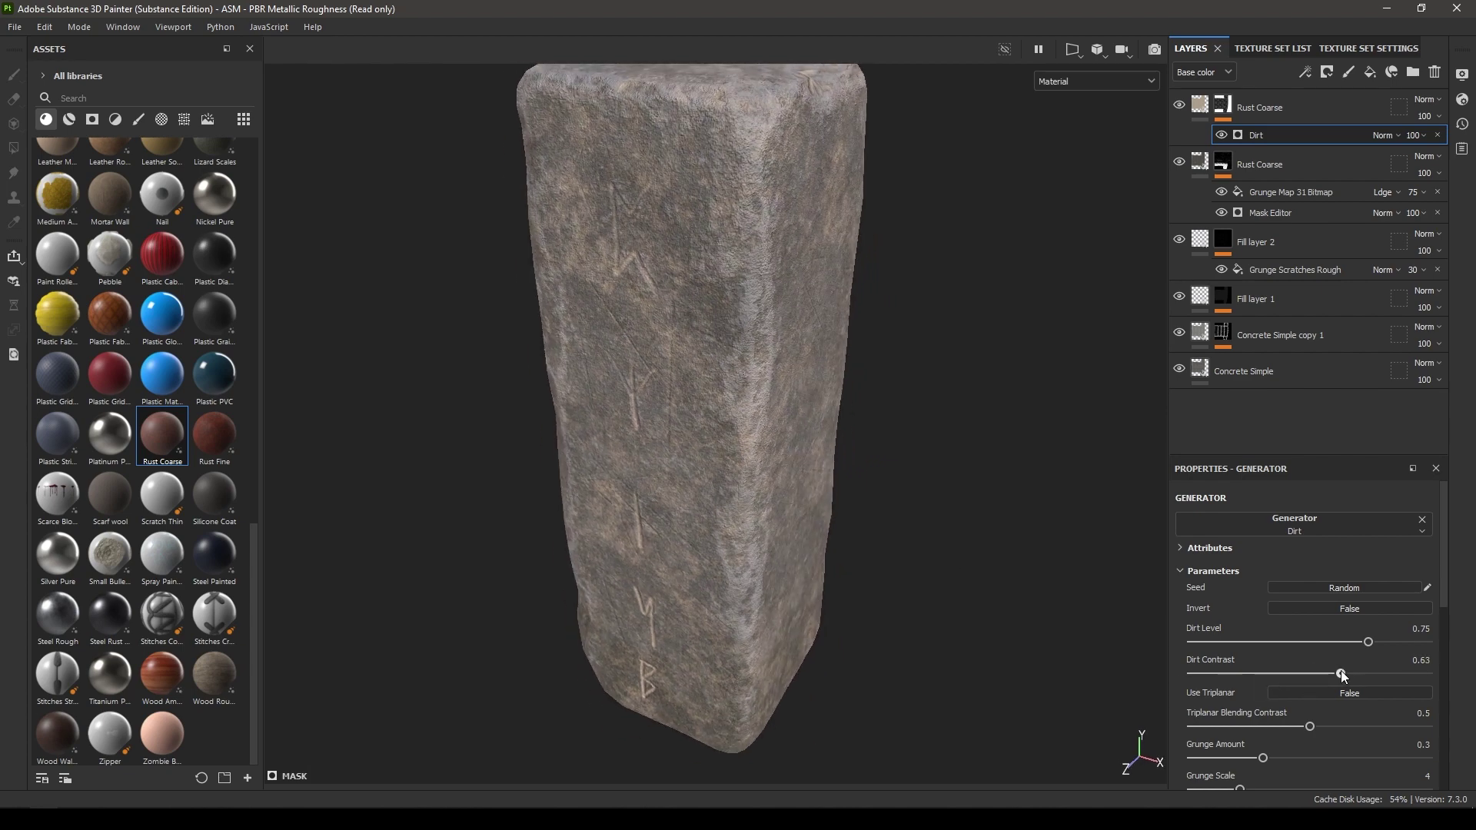
left_click_drag(1327, 671, 1325, 671)
left_click(1330, 698)
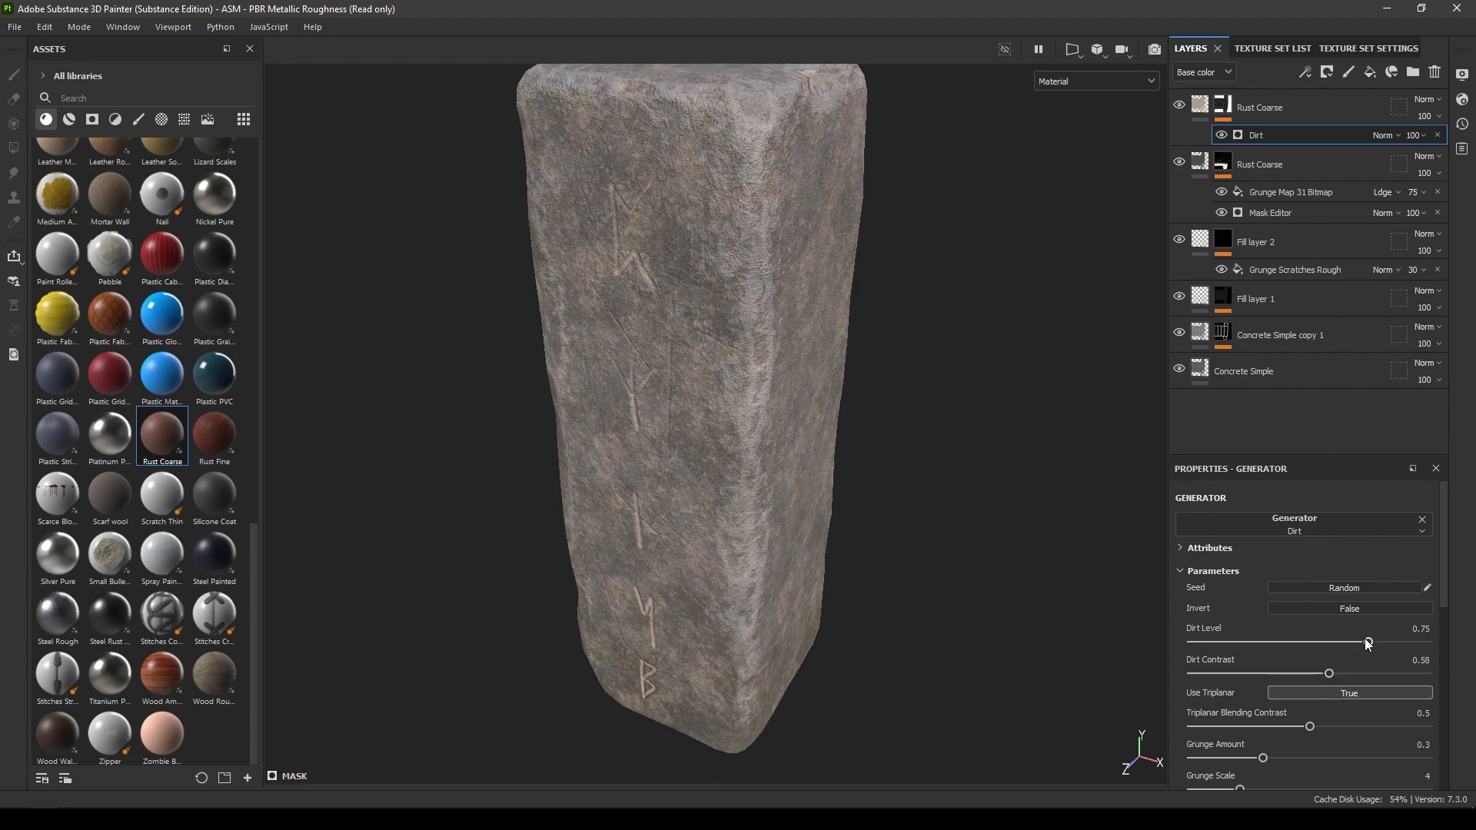
Try a higher Dirt Level on the Dirt generator and settle it at 0.73
left_click_drag(1379, 641, 1385, 641)
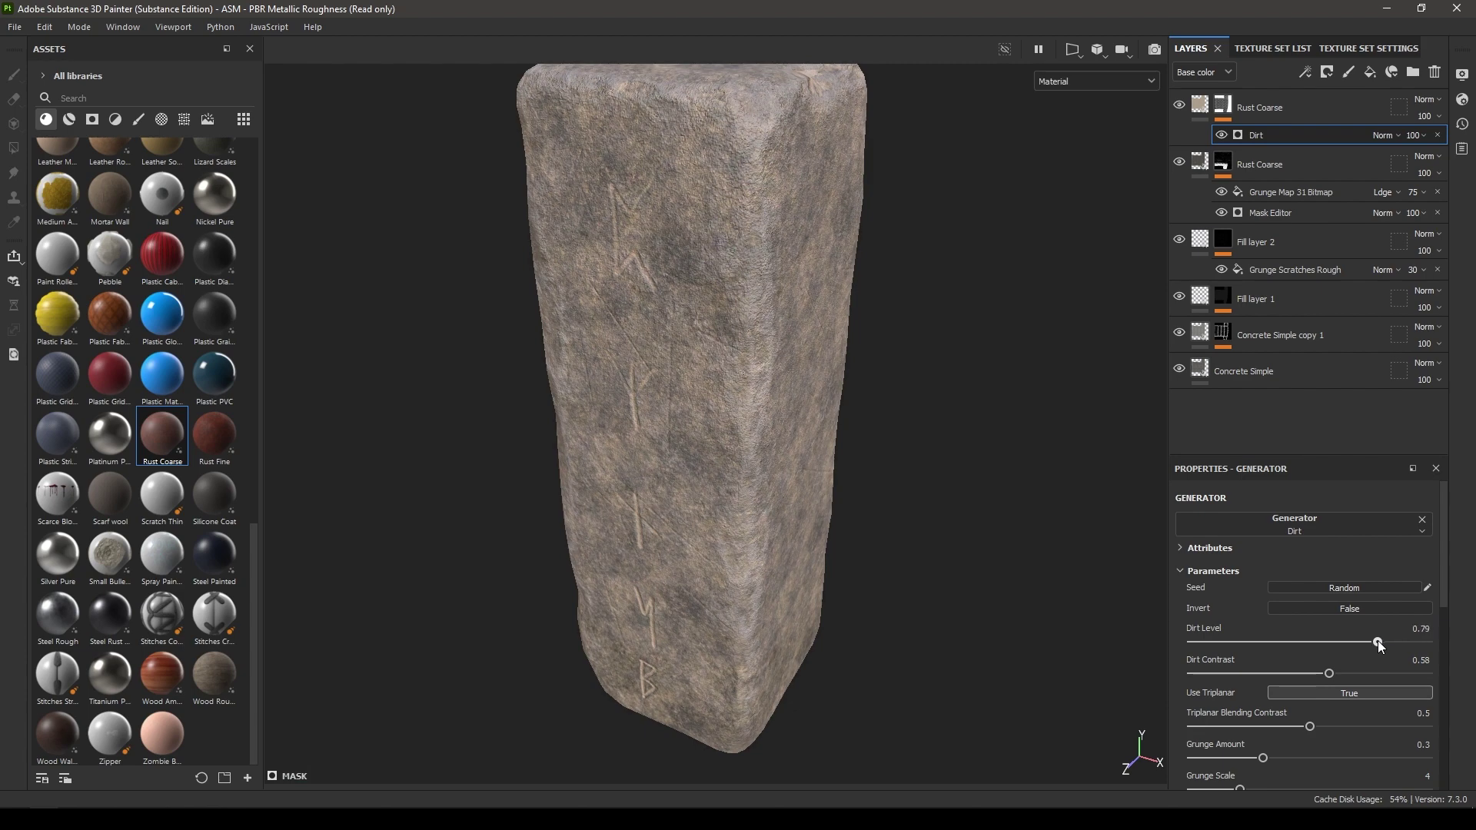
left_click_drag(627, 635, 670, 542, "alt")
middle_click_drag(717, 489, 740, 594, "alt")
left_click(1411, 626)
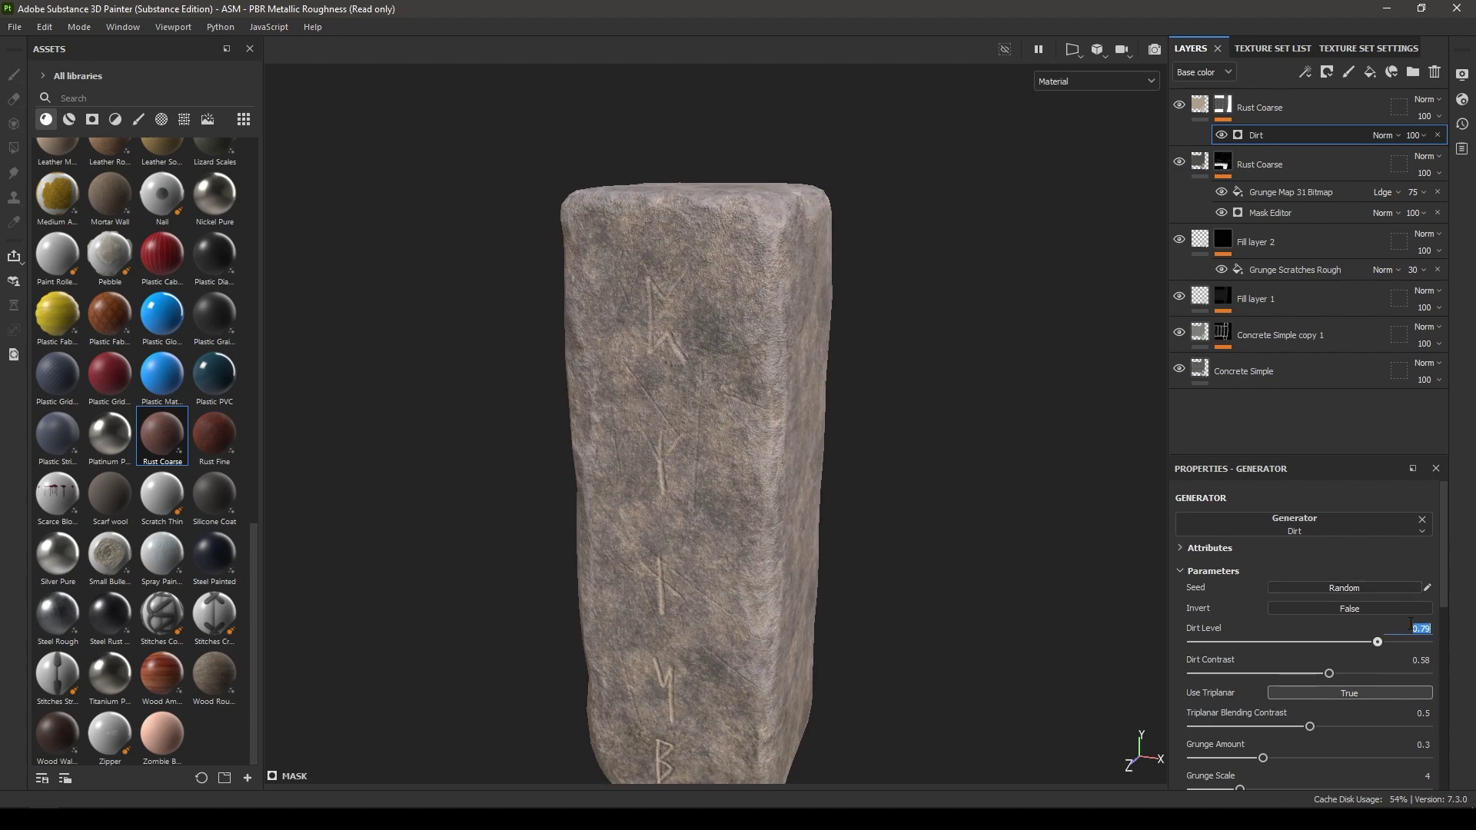
type("0.7")
key("Return")
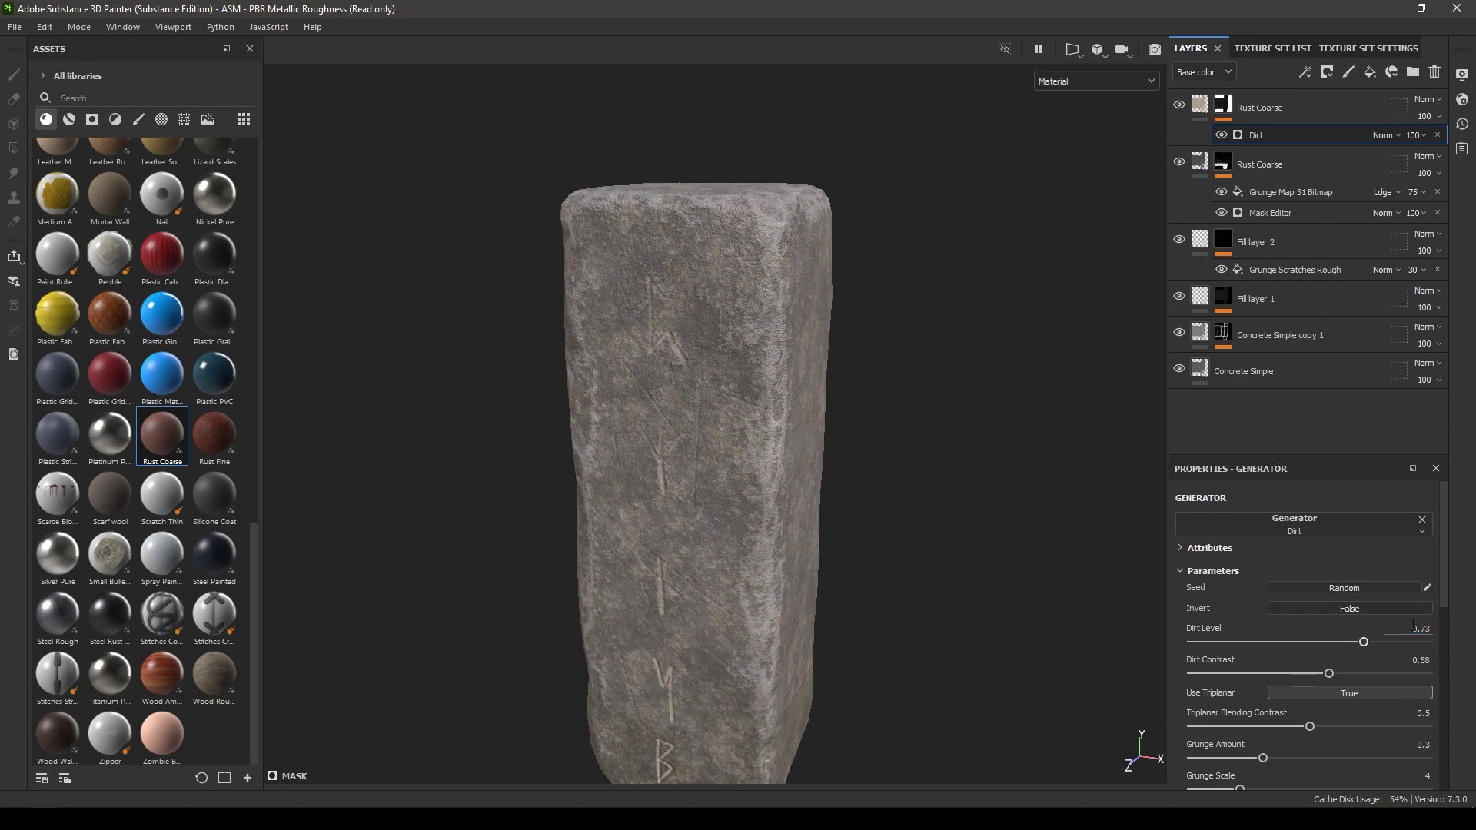
Add the Large Rust Leaks material as the top layer of the stack
left_click_drag(843, 537, 986, 461, "alt")
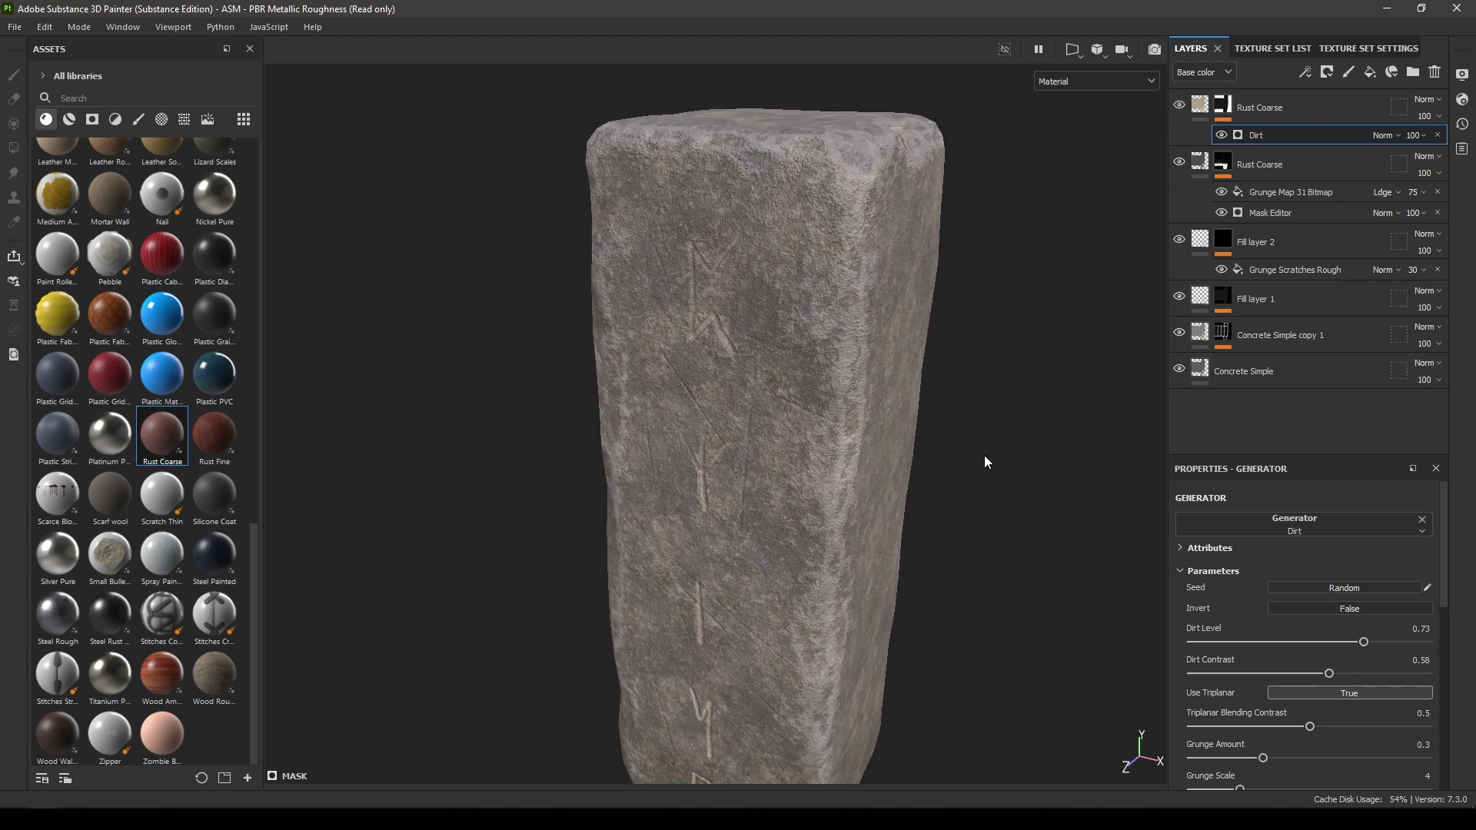
scroll(74, 577, "up", 5)
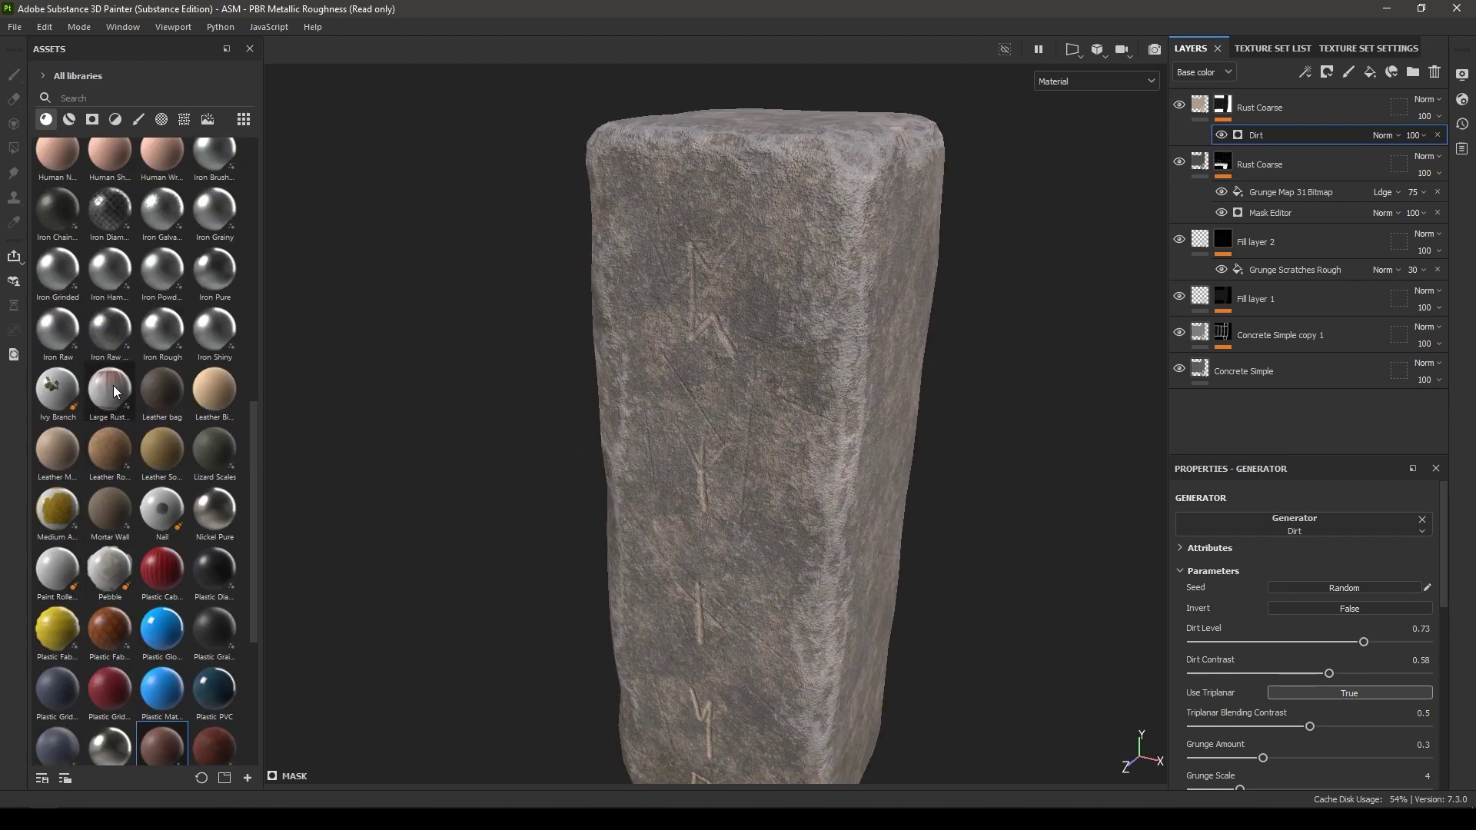
mouse_move(114, 386)
left_click_drag(113, 384, 1289, 90)
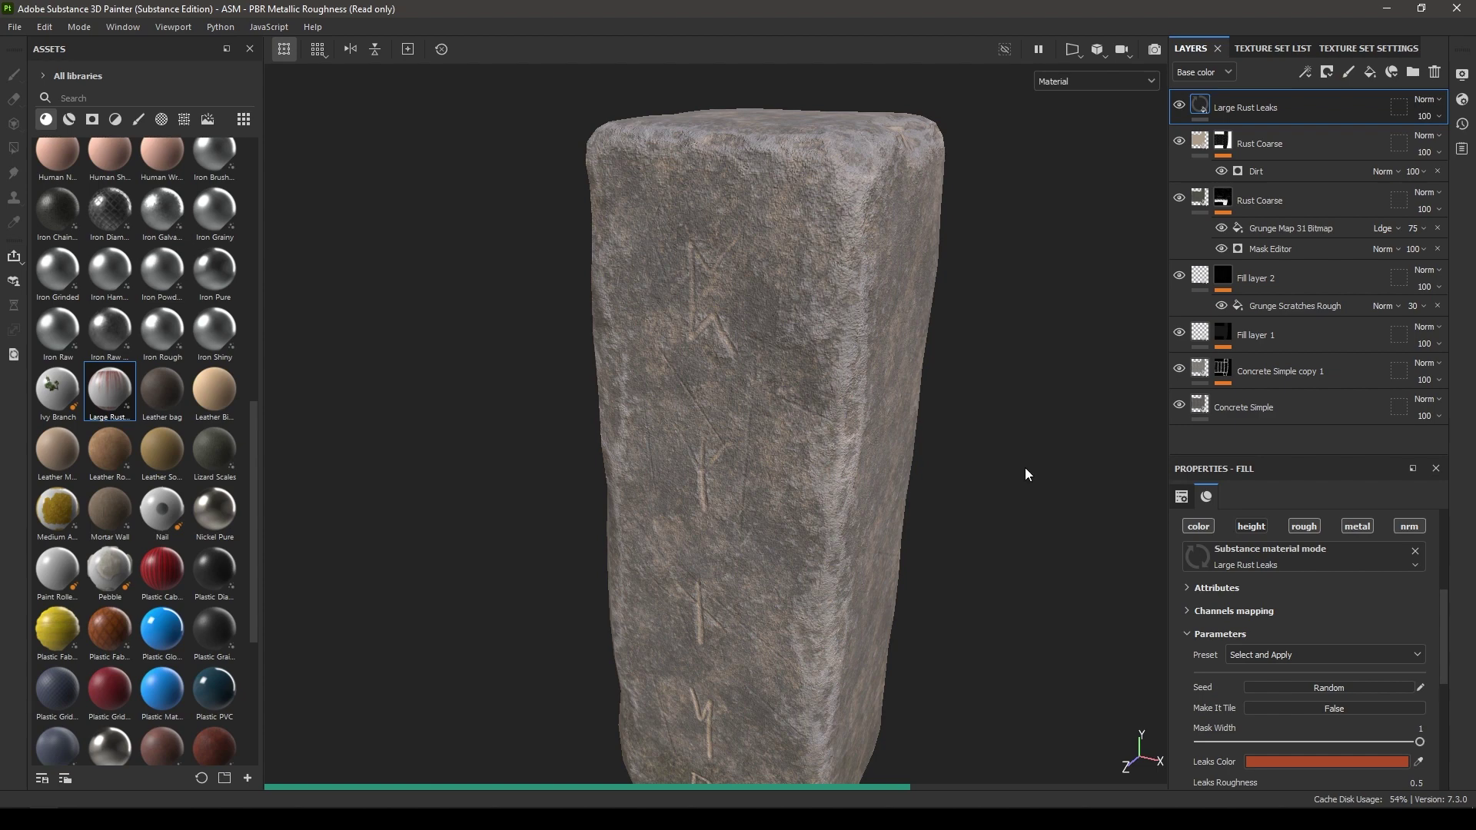
Set the Large Rust Leaks layer's projection to Tri-planar projection
left_click_drag(814, 518, 1015, 511, "alt")
scroll(1302, 634, "up", 5)
left_click(1279, 553)
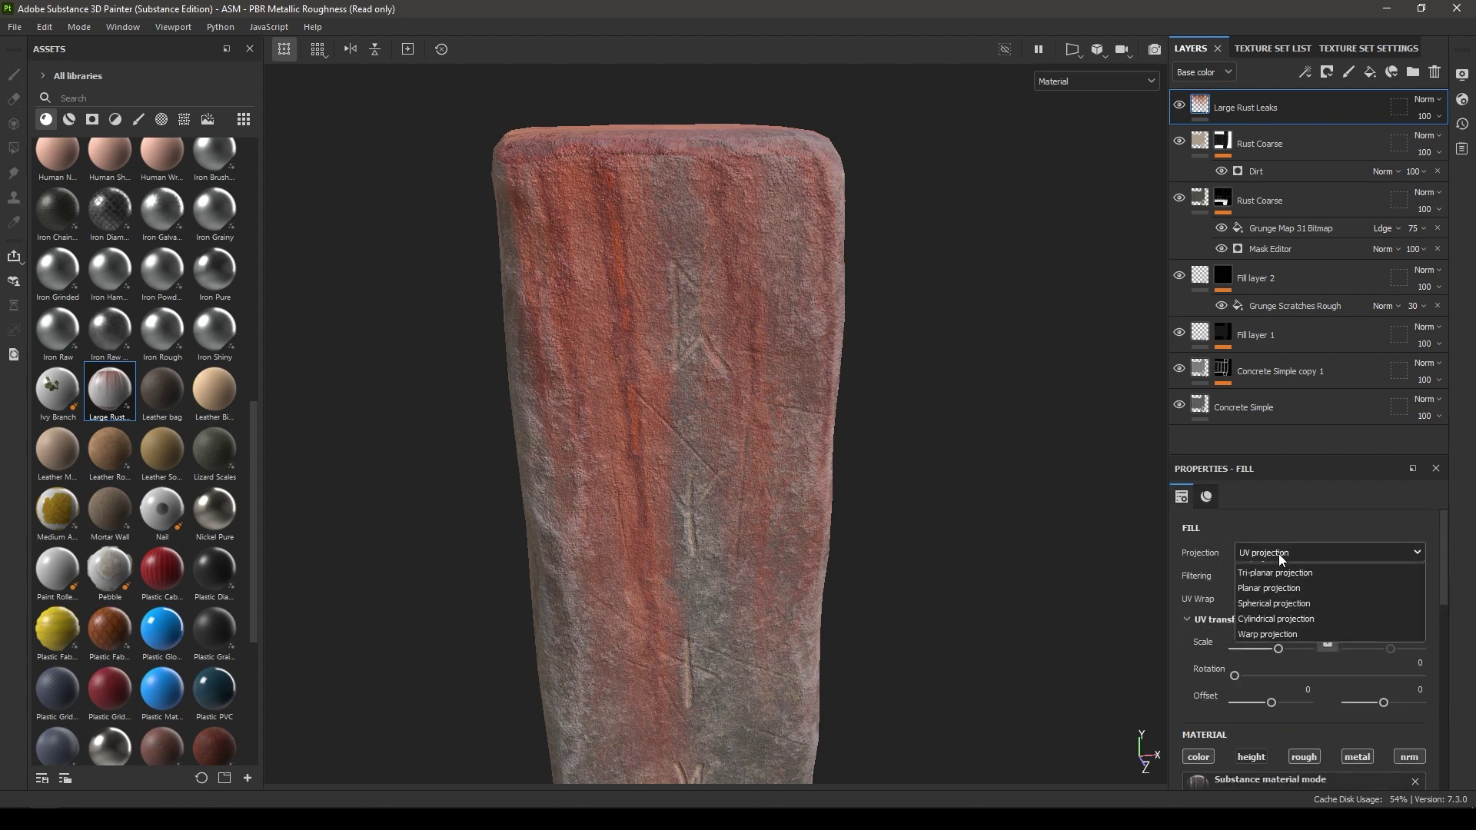
left_click(1284, 605)
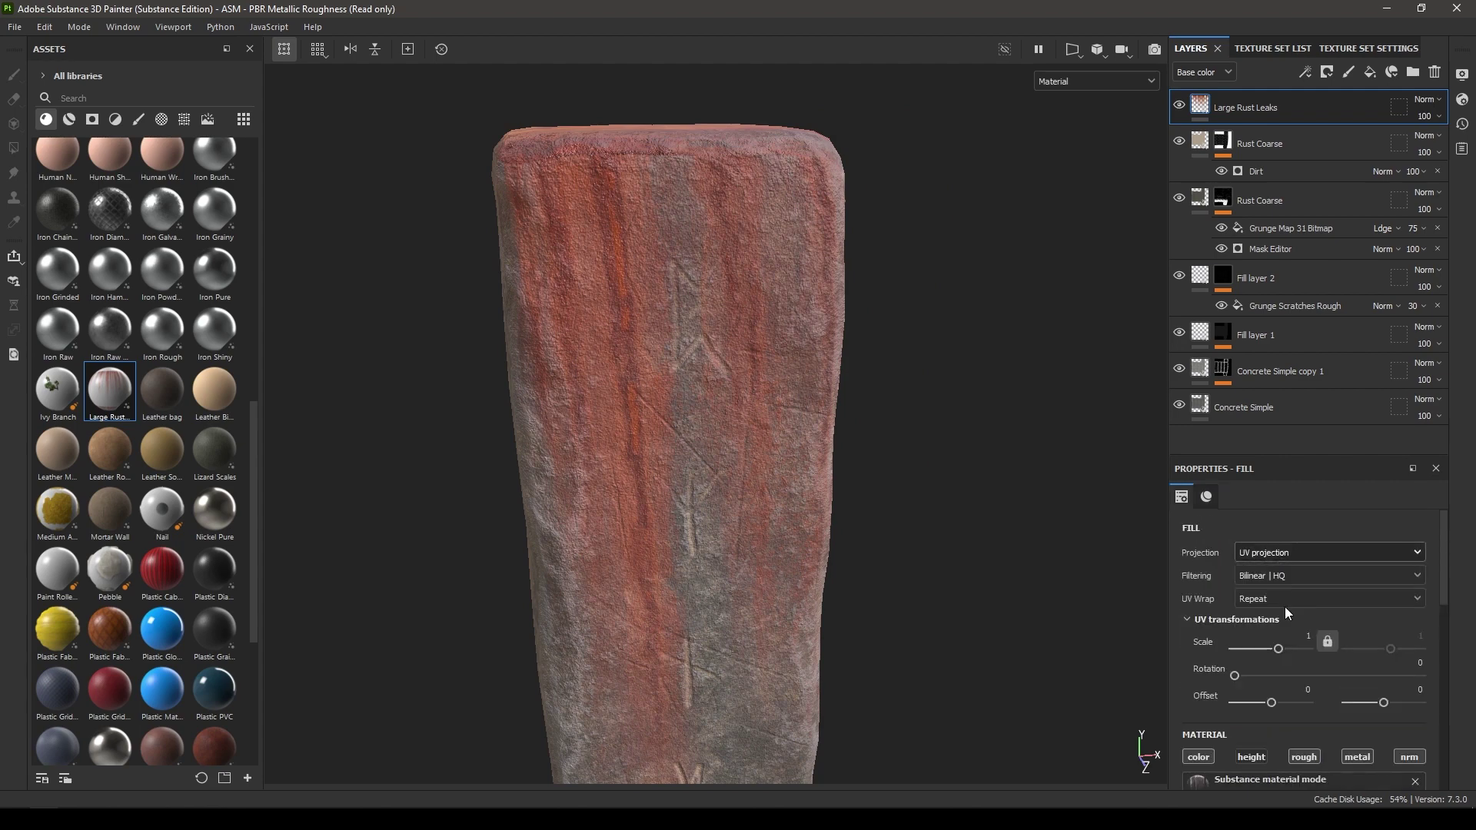
mouse_move(816, 511)
left_mouse_down("alt")
mouse_move(1041, 544)
mouse_move(880, 494)
mouse_move(807, 507)
left_mouse_up("alt")
Change the Leaks Color of the Large Rust Leaks layer to a muted grey-beige with a hue of 0.096
scroll(1327, 723, "down", 3)
scroll(1331, 767, "down", 2)
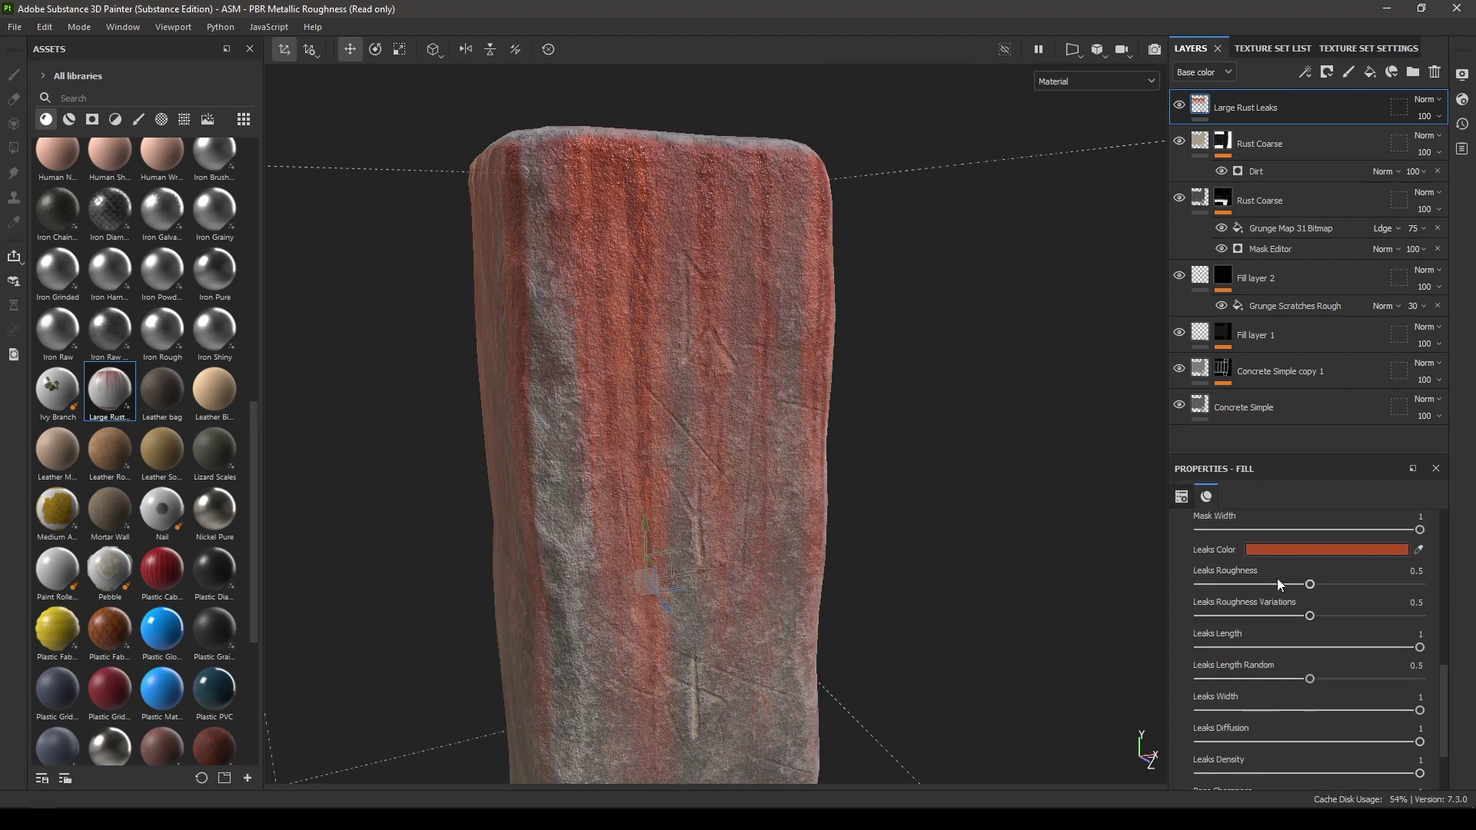
left_click(1276, 548)
left_click(1102, 508)
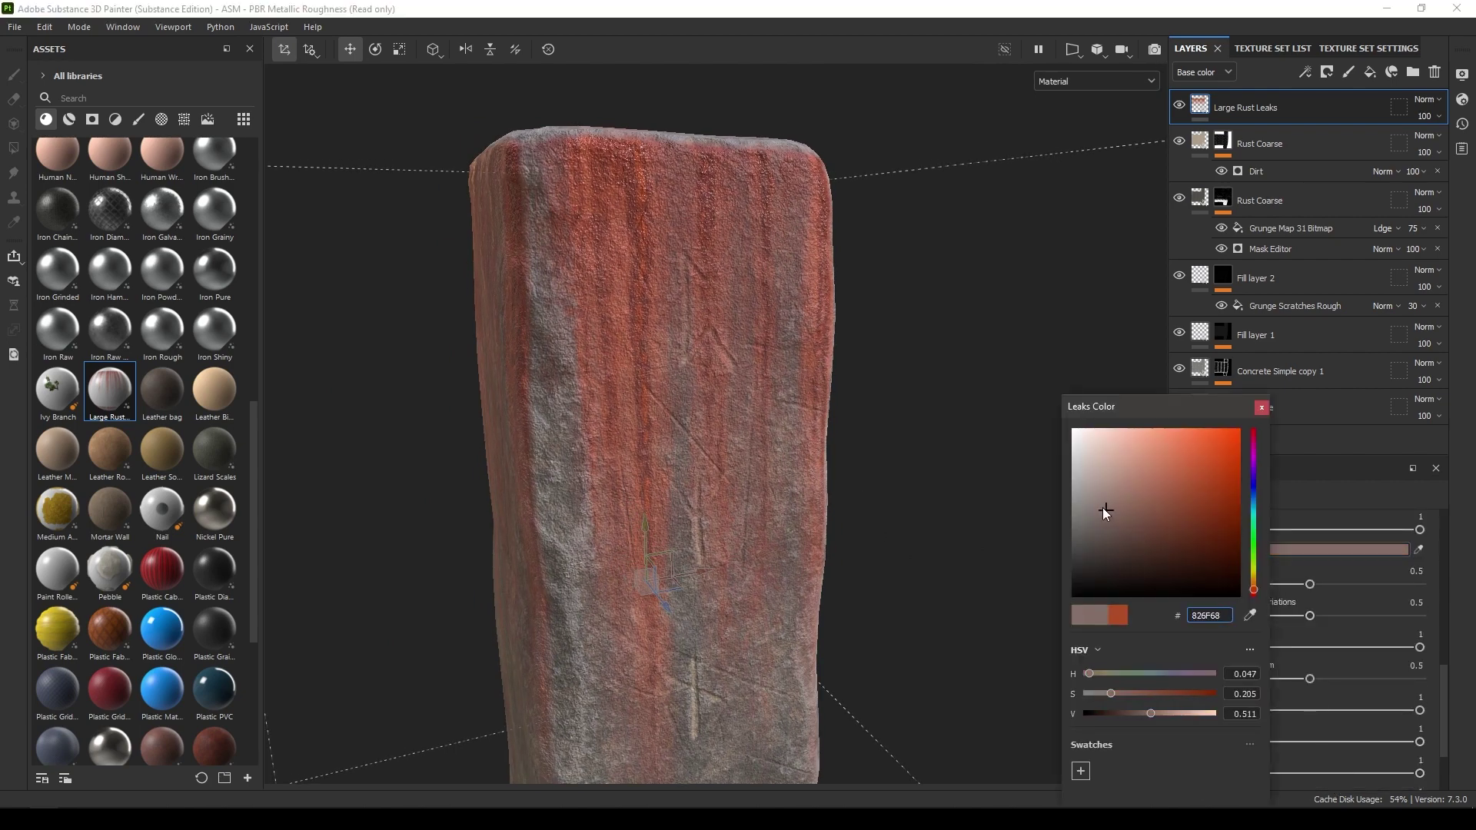
left_click(1092, 505)
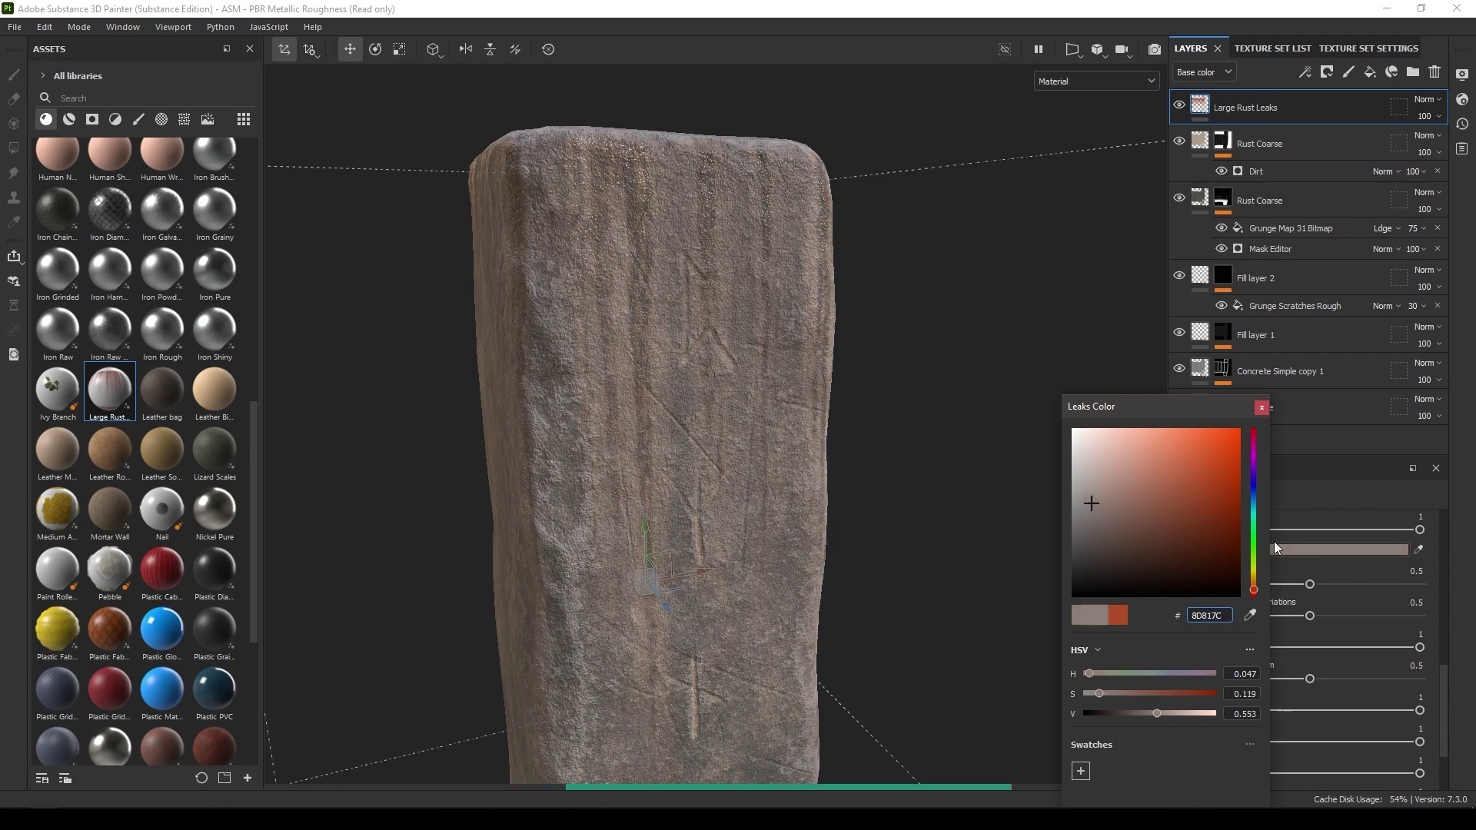
left_click(1254, 587)
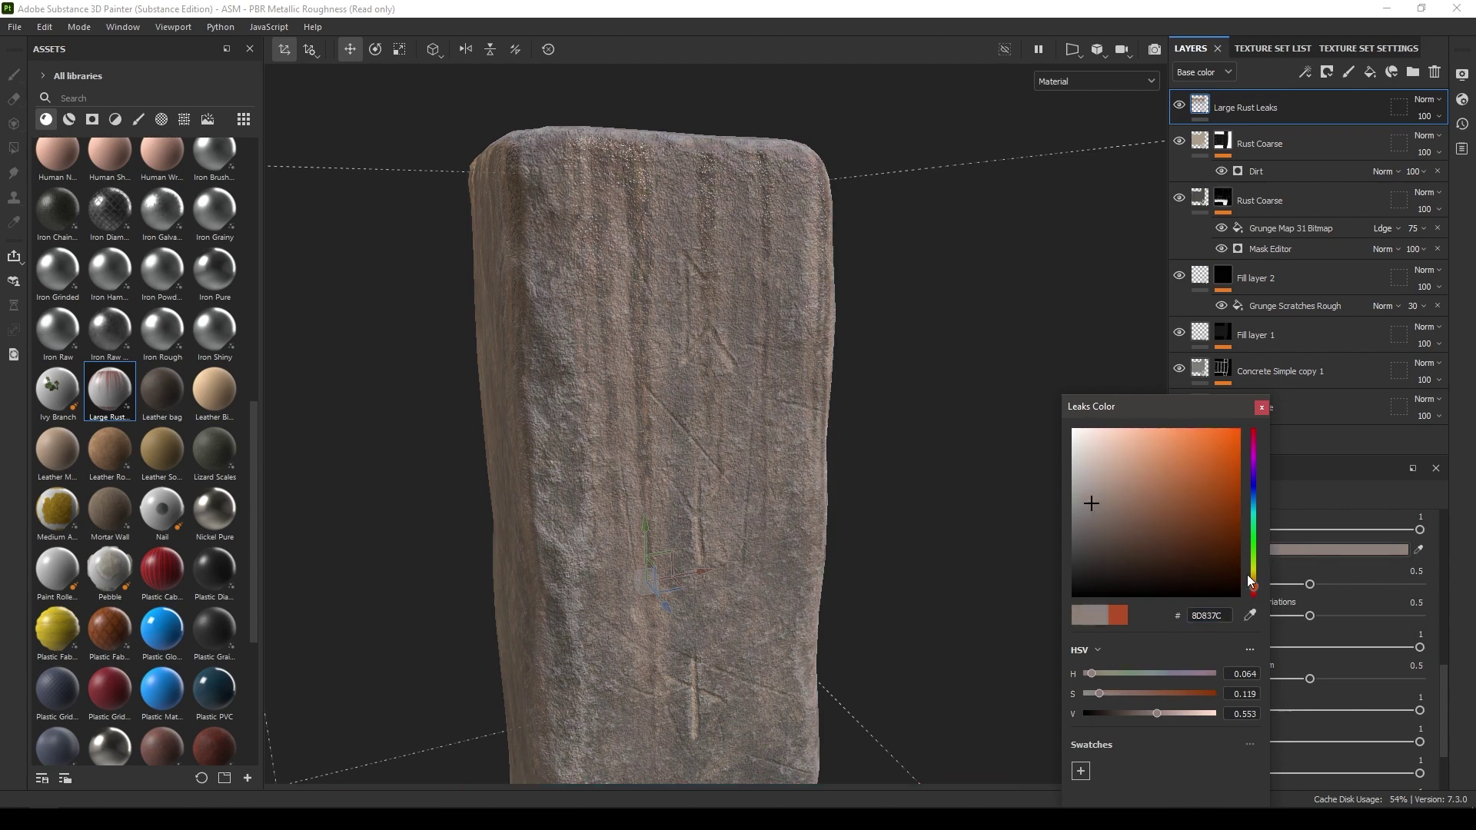
left_click(1257, 581)
left_click(1255, 582)
left_click_drag(750, 460, 531, 584, "alt")
left_click_drag(1091, 464, 1104, 487)
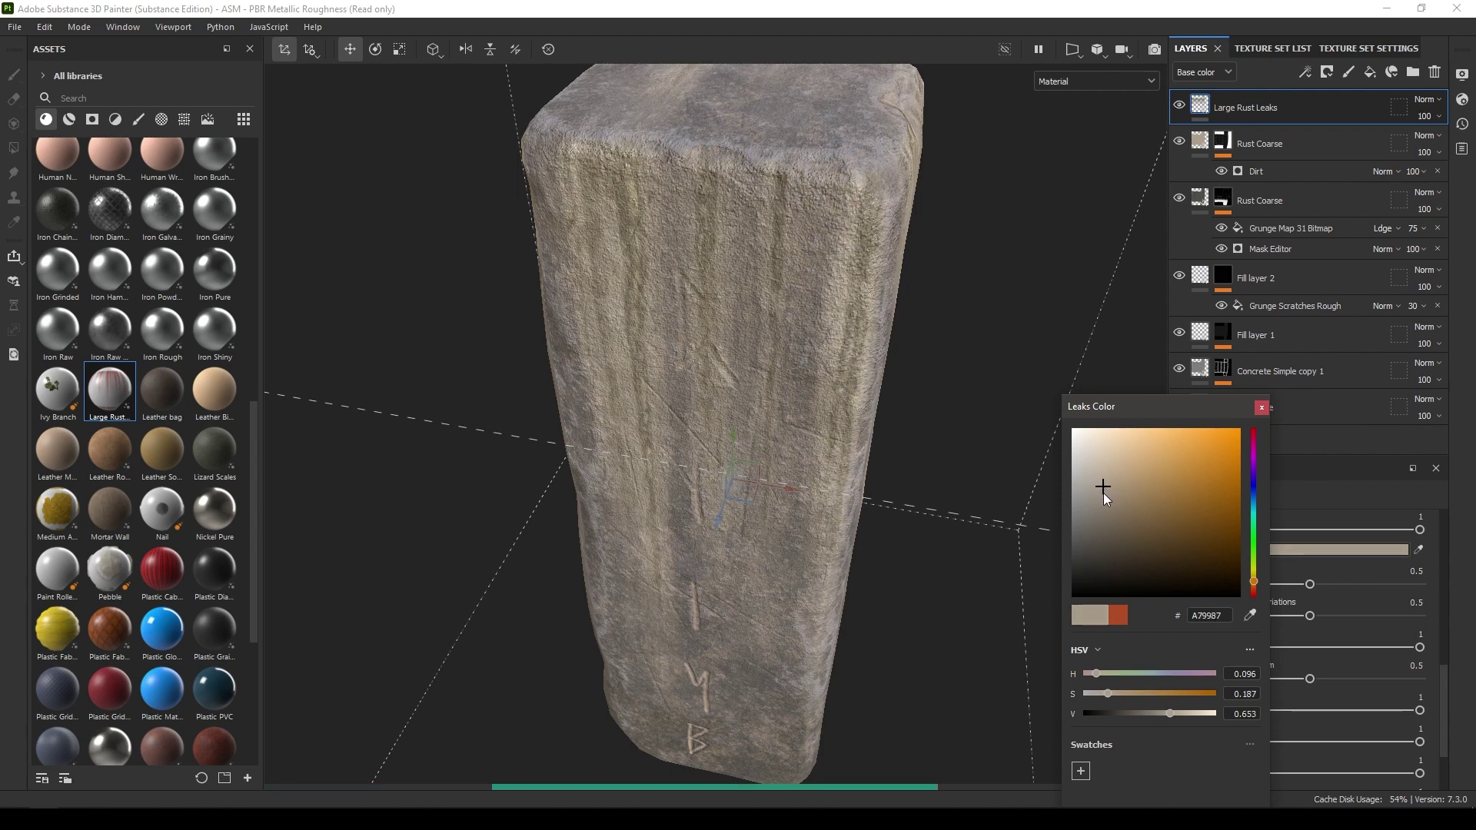
left_click(1104, 499)
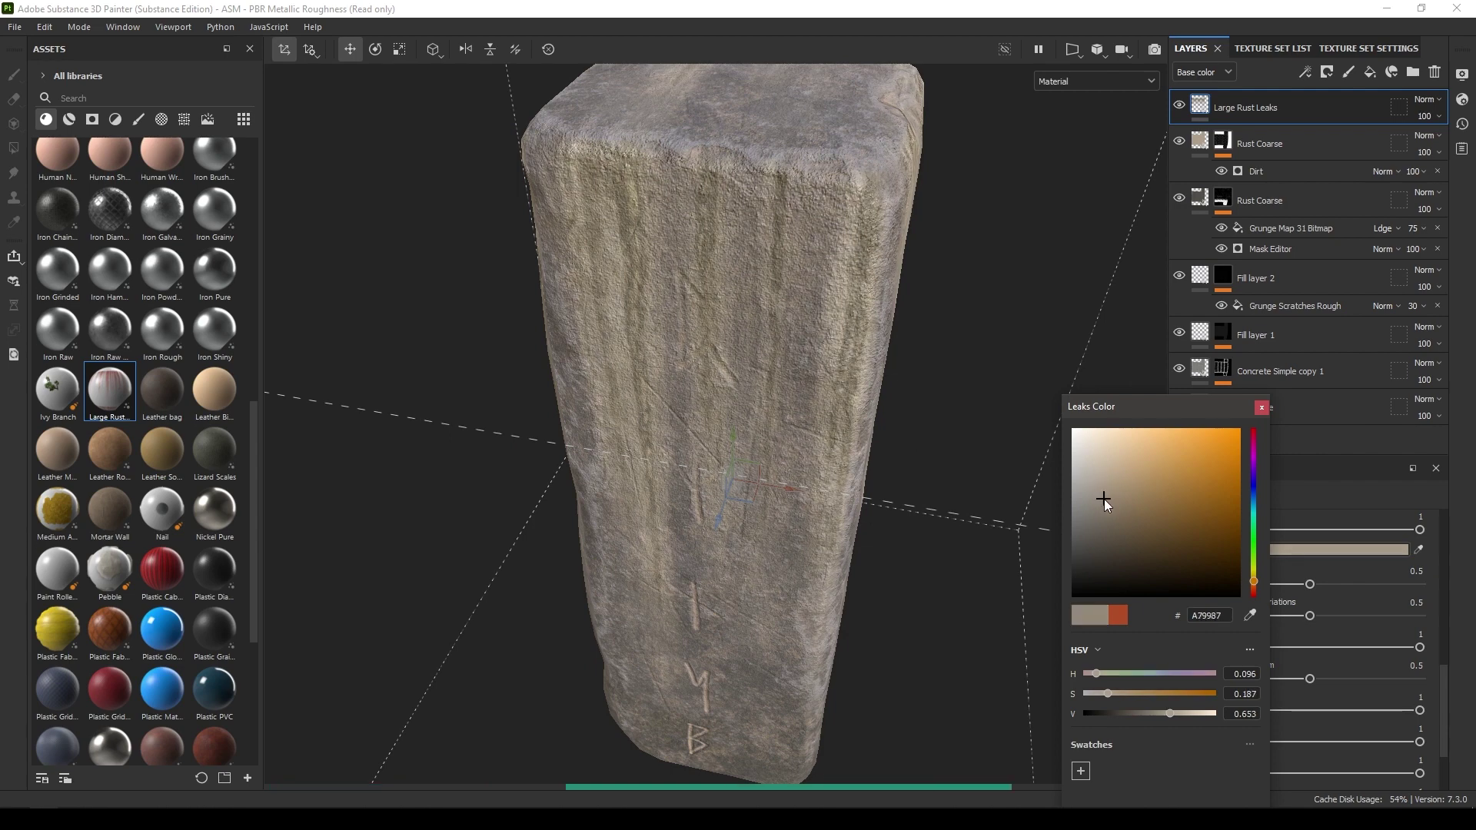
left_click(1261, 408)
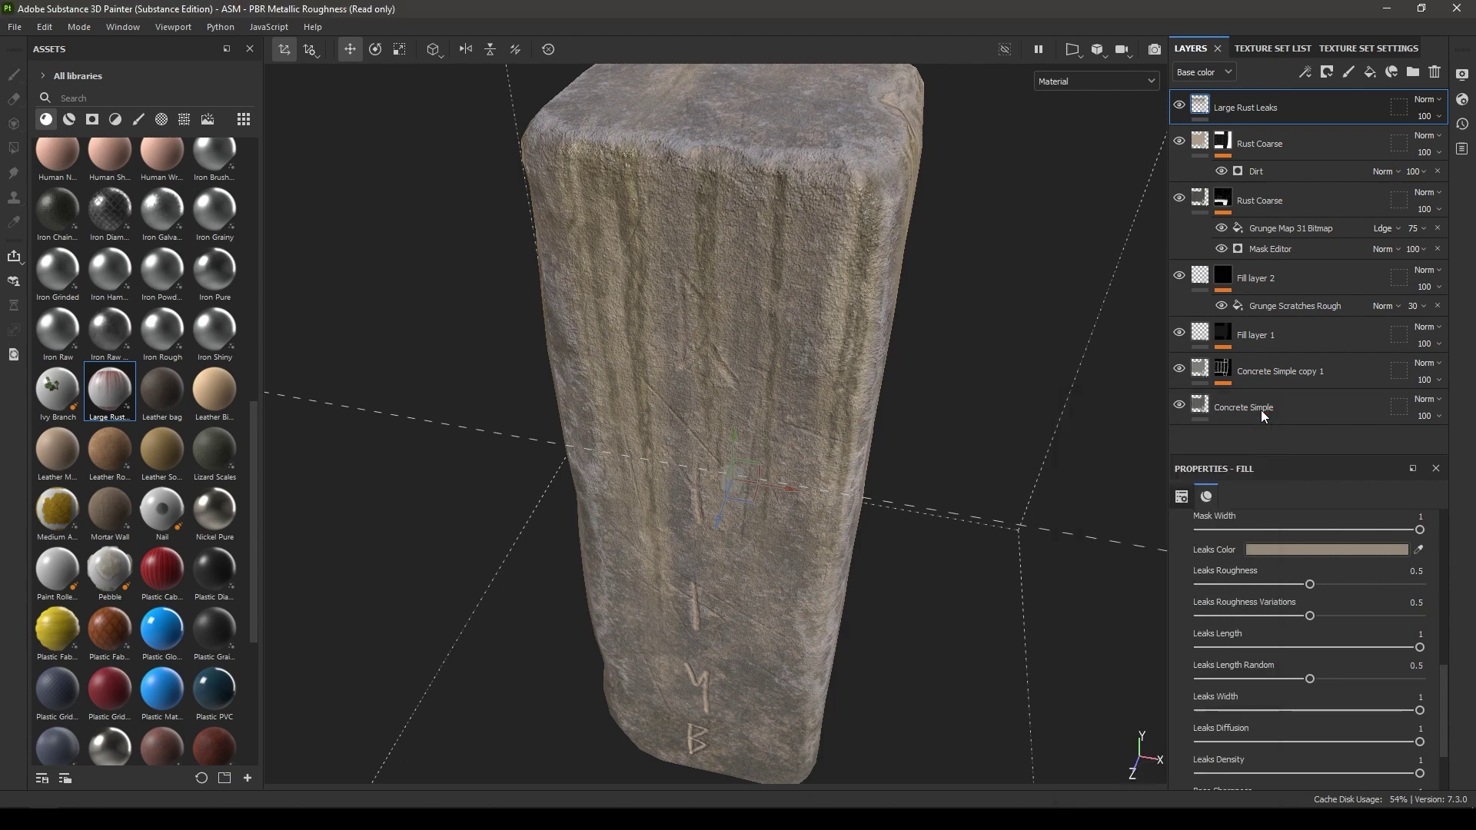
Show the 3D and 2D views side by side
left_click_drag(773, 389, 876, 393, "alt")
scroll(1204, 565, "up", 5)
scroll(1207, 570, "up", 3)
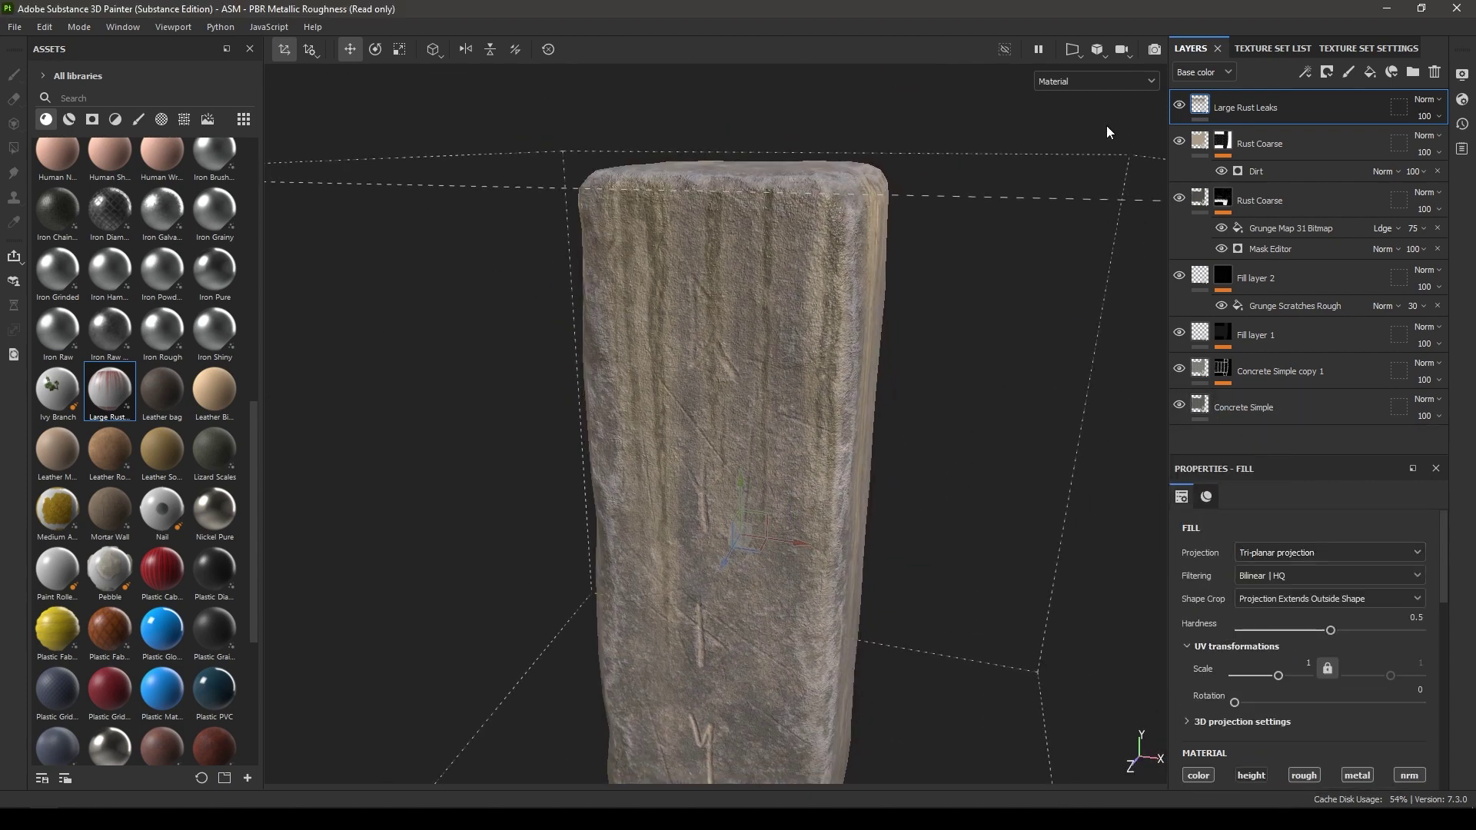
left_click(1077, 57)
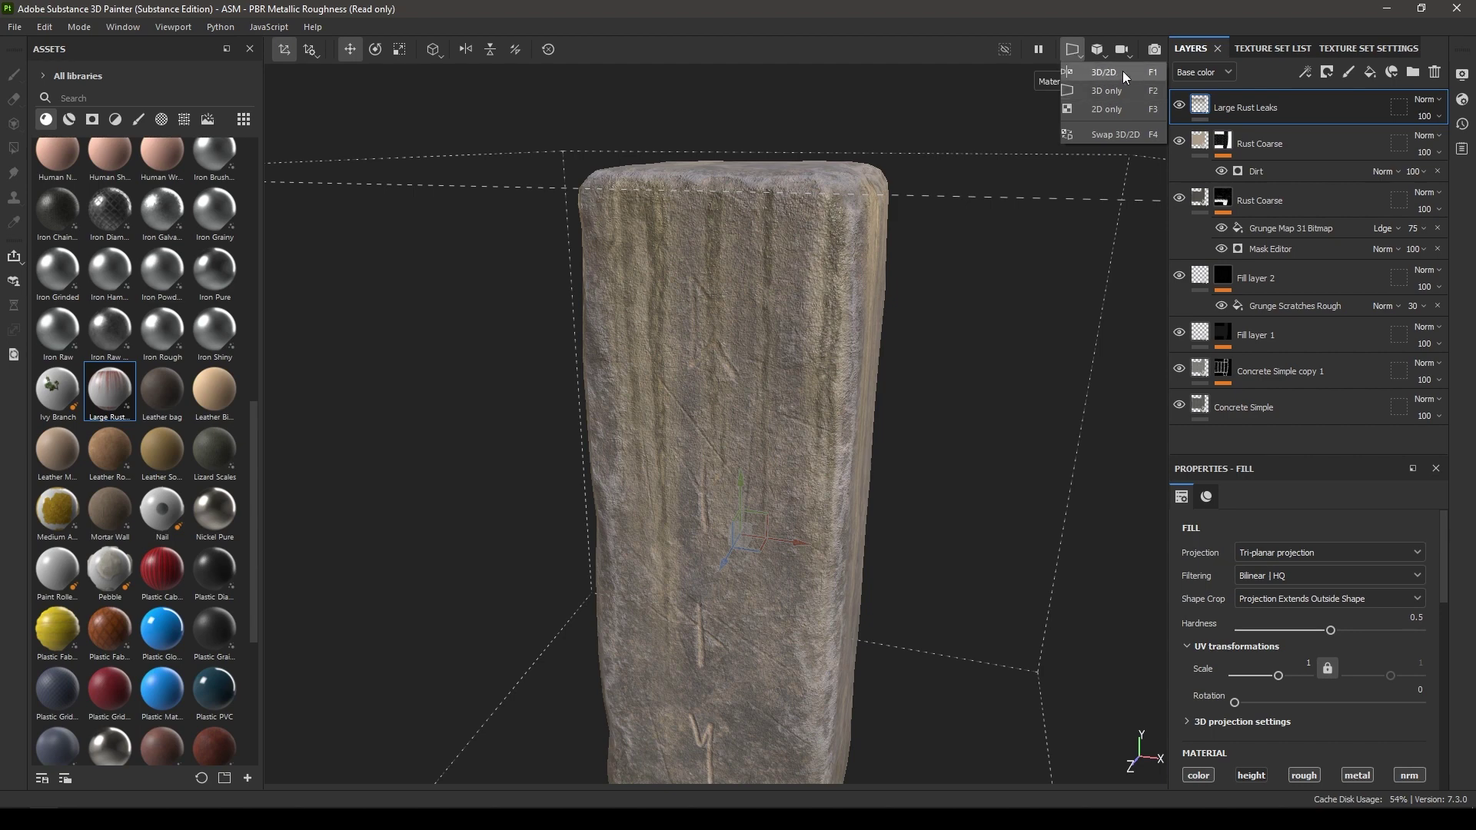
left_click(1124, 72)
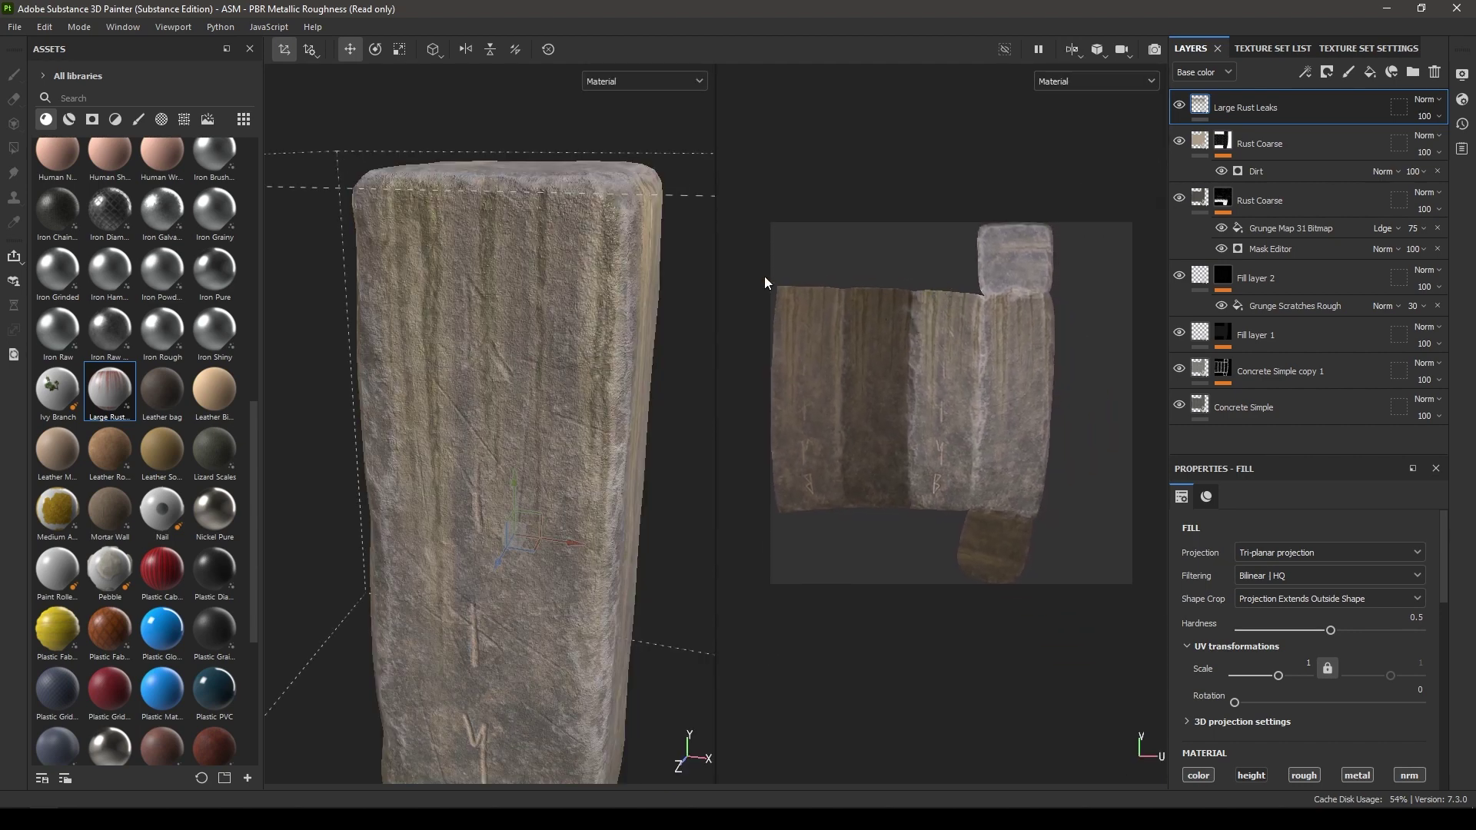
Move the Large Rust Leaks projection upward along the pillar, placing its center near the top of the stone
left_click_drag(623, 379, 566, 385, "alt")
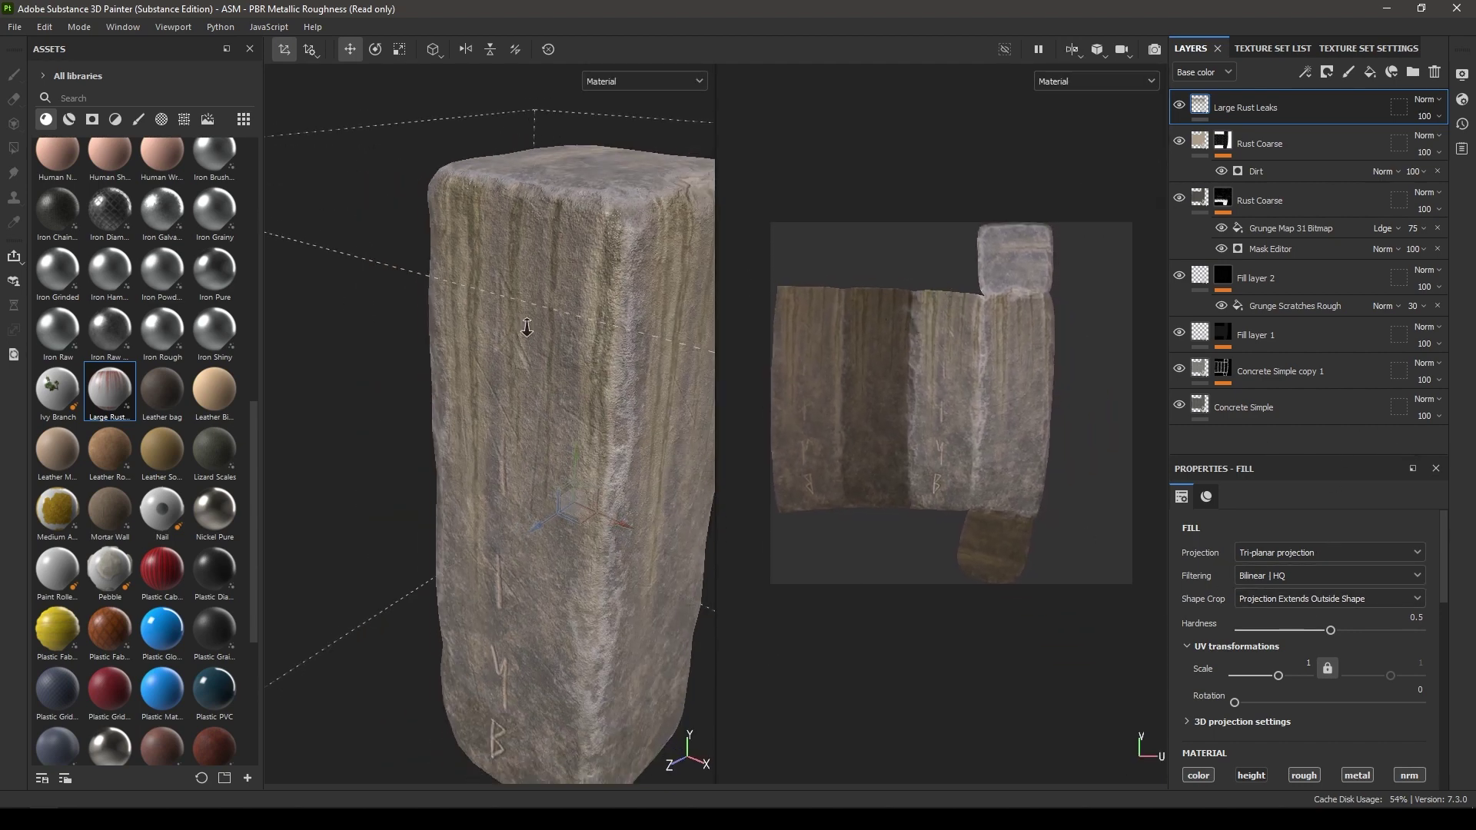
scroll(566, 329, "down", 3)
middle_click_drag(565, 329, 278, 55, "alt")
middle_click_drag(565, 404, 613, 436, "alt")
right_click_drag(614, 436, 517, 250, "alt")
left_click_drag(517, 251, 554, 245, "alt")
middle_click_drag(448, 376, 577, 418, "alt")
scroll(543, 391, "up", 1)
left_click_drag(542, 396, 555, 283, "alt")
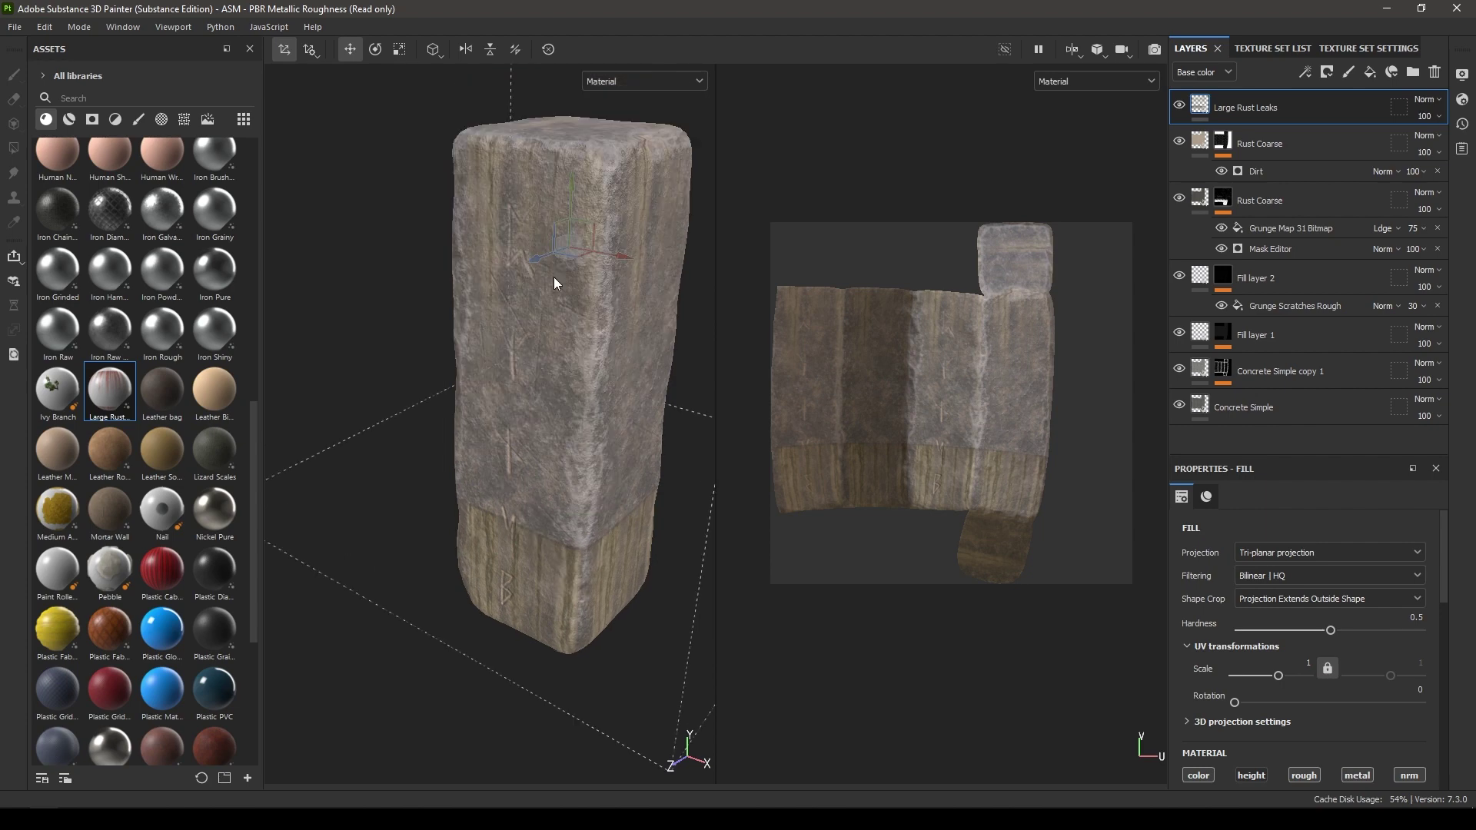
Add a black mask with a Paint effect to the Large Rust Leaks layer
right_click(1335, 112)
left_click(1354, 143)
right_click(1295, 116)
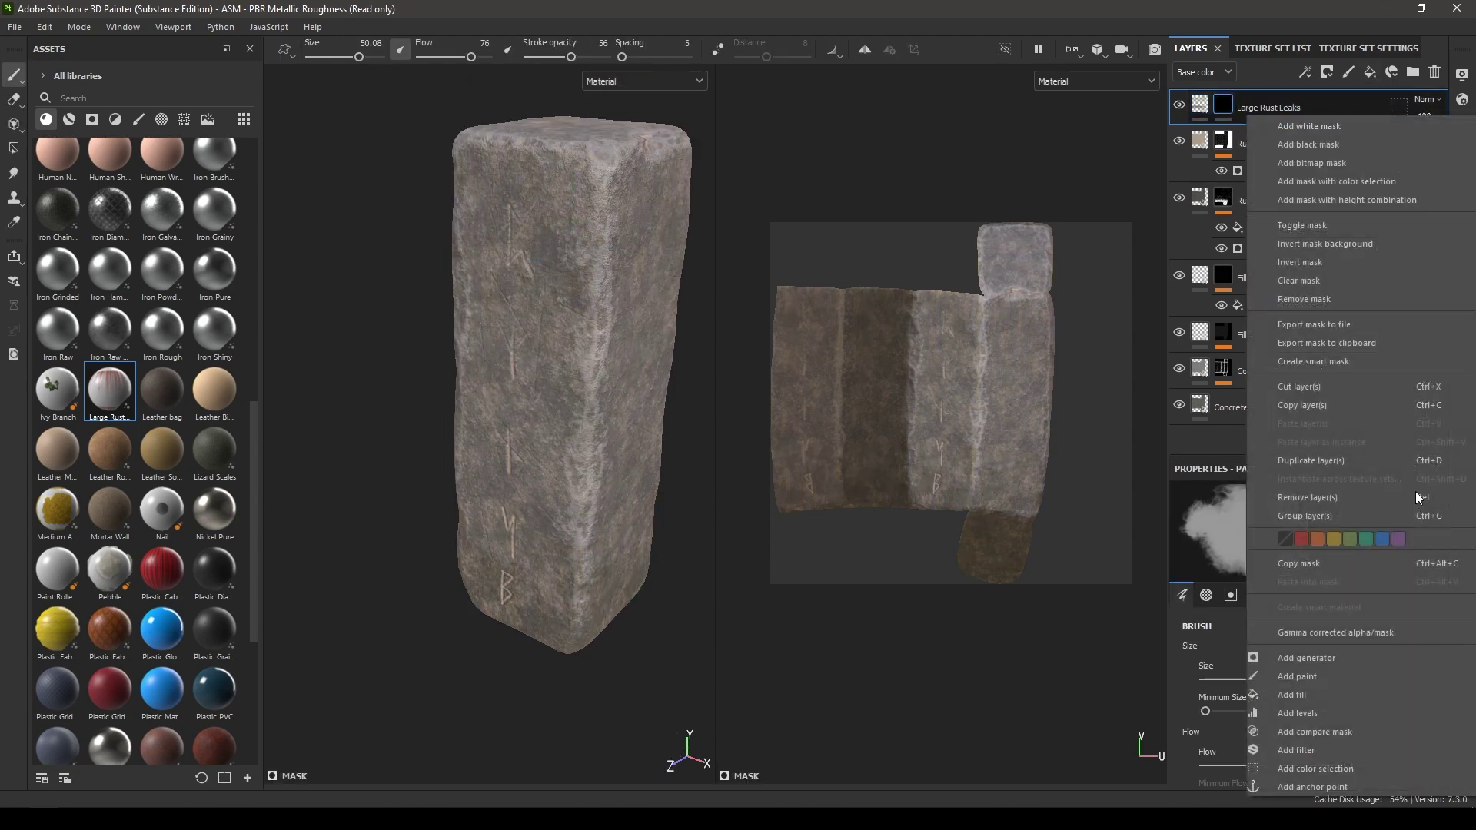
left_click(1335, 676)
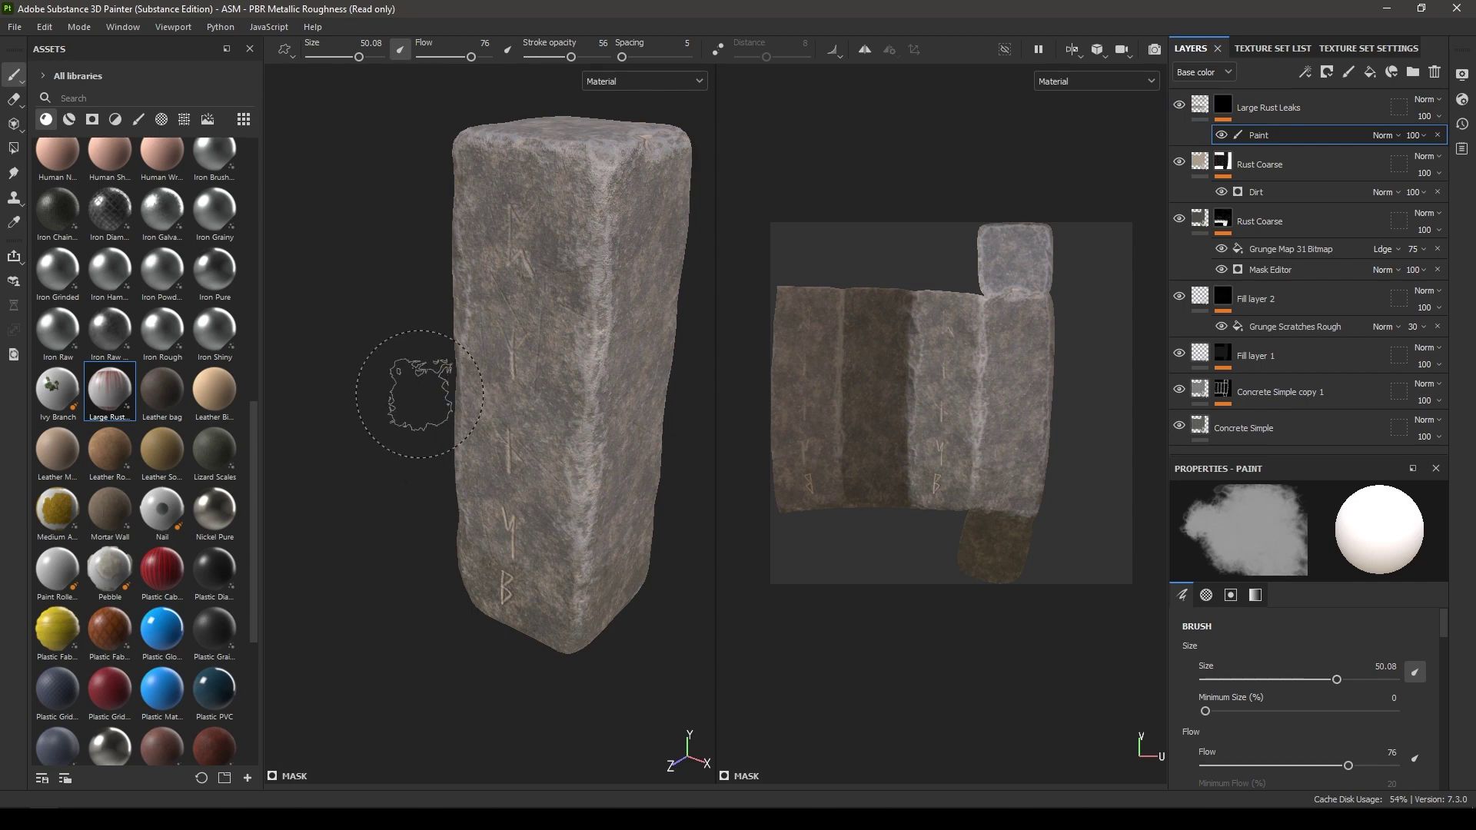
Paint leak streaks into the mask on the upper part of the rune face and the adjoining side face
left_click_drag(507, 288, 603, 277, "alt")
scroll(603, 277, "up", 3)
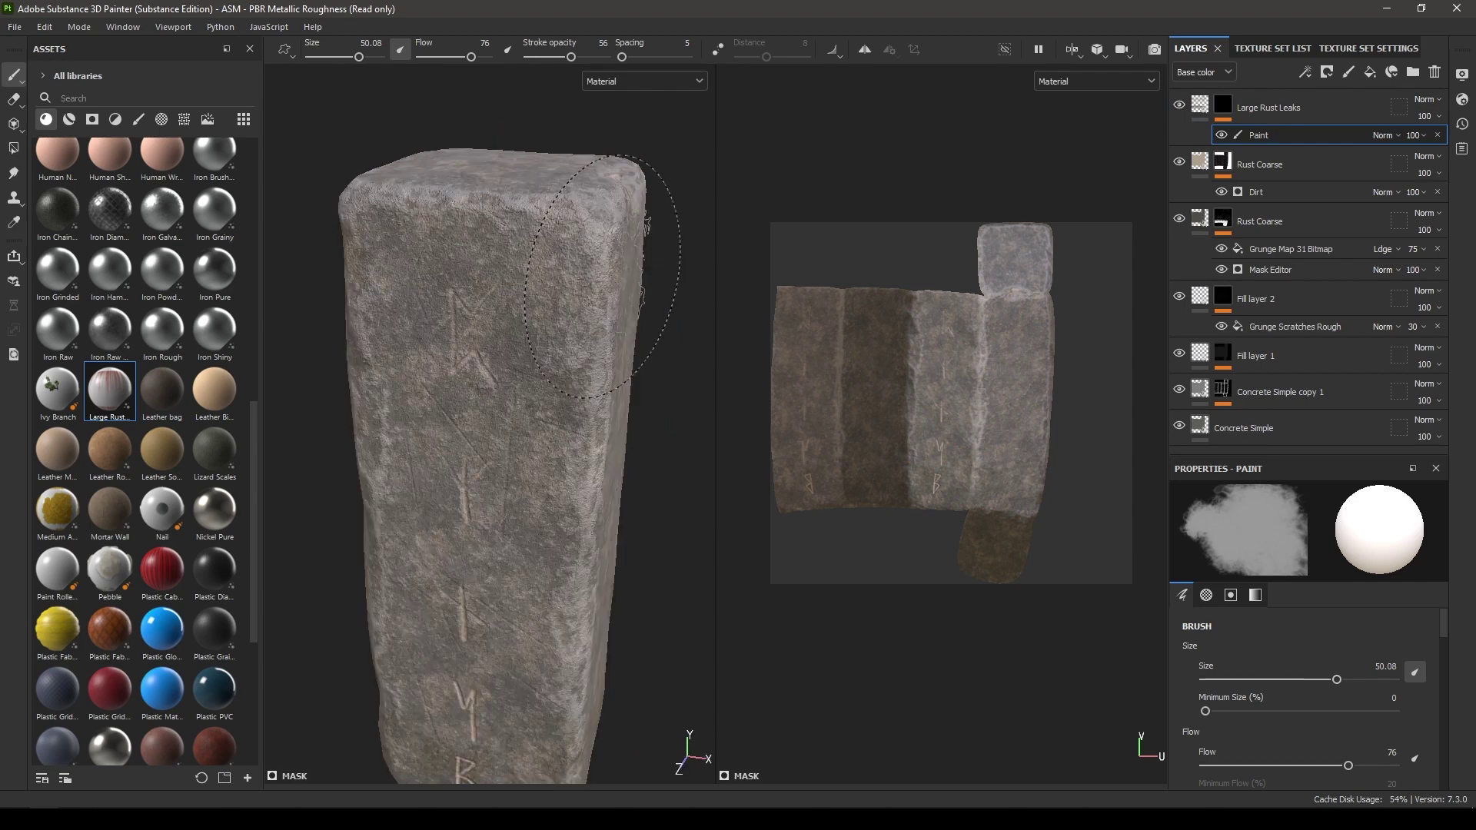
left_click_drag(603, 277, 567, 231, "alt")
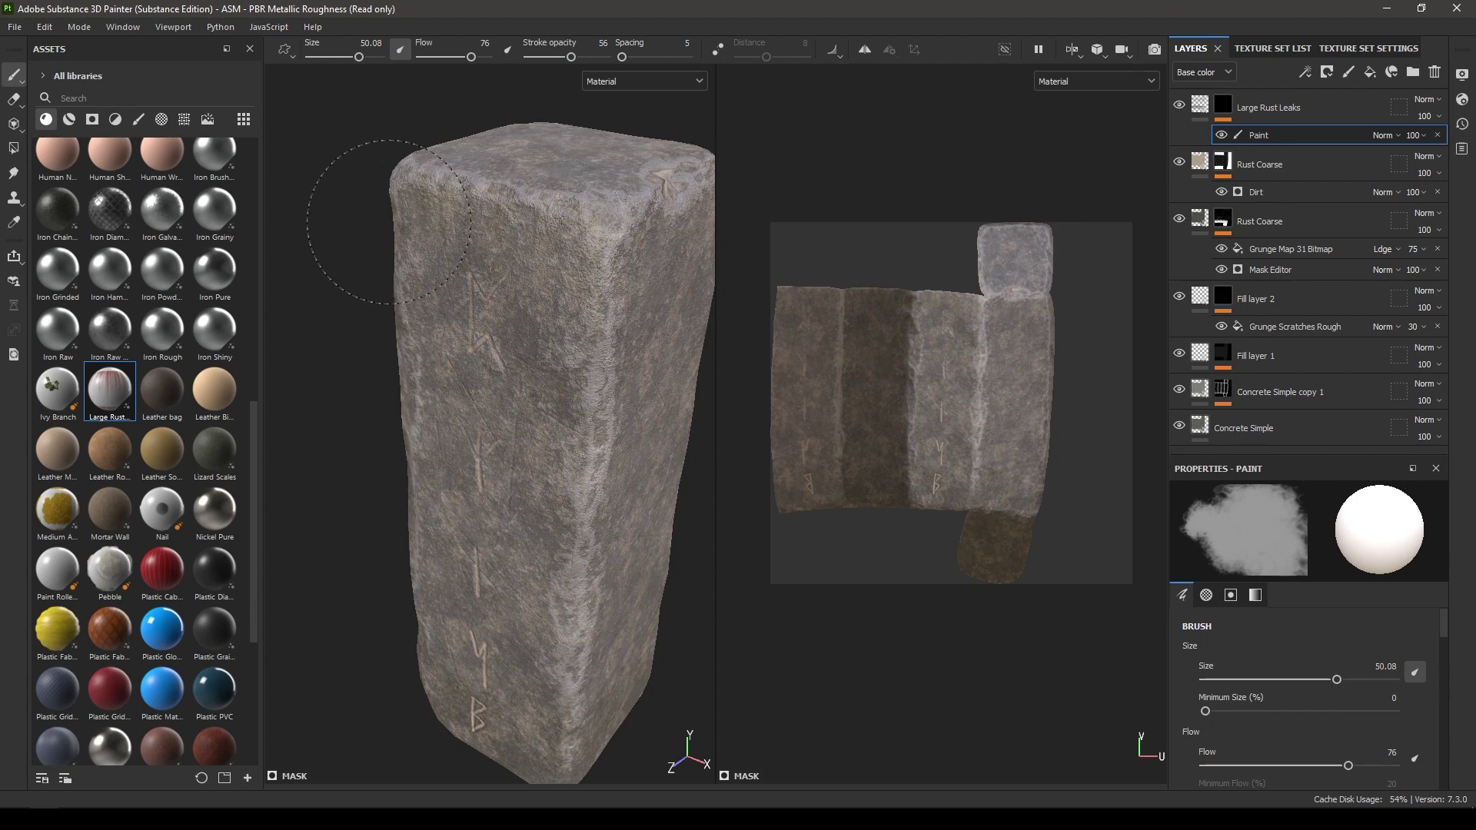
mouse_move(407, 284)
left_mouse_down("alt")
mouse_move(592, 292)
mouse_move(538, 295)
mouse_move(577, 269)
mouse_move(562, 263)
left_mouse_up("alt")
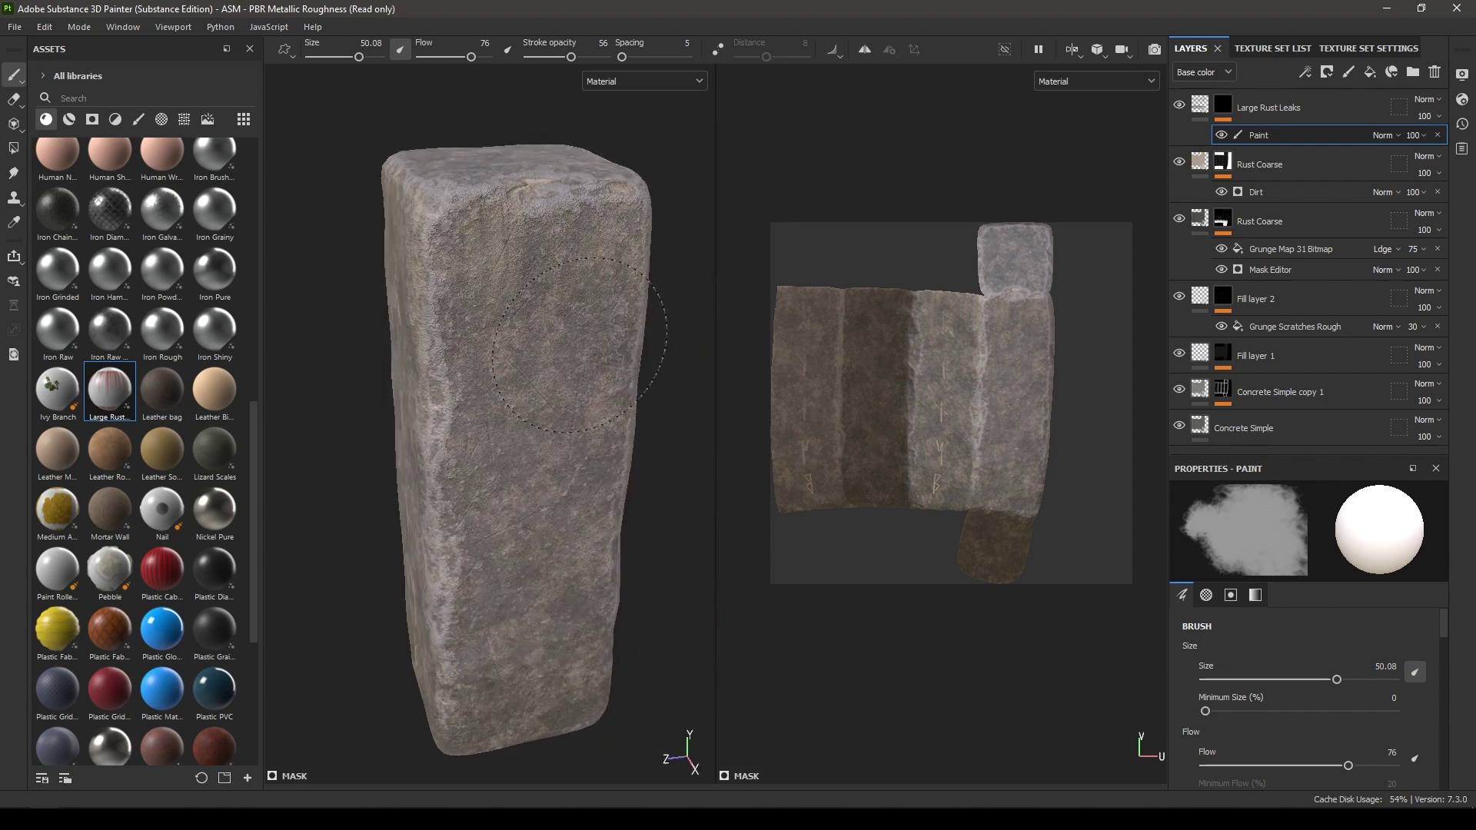
left_click(519, 297)
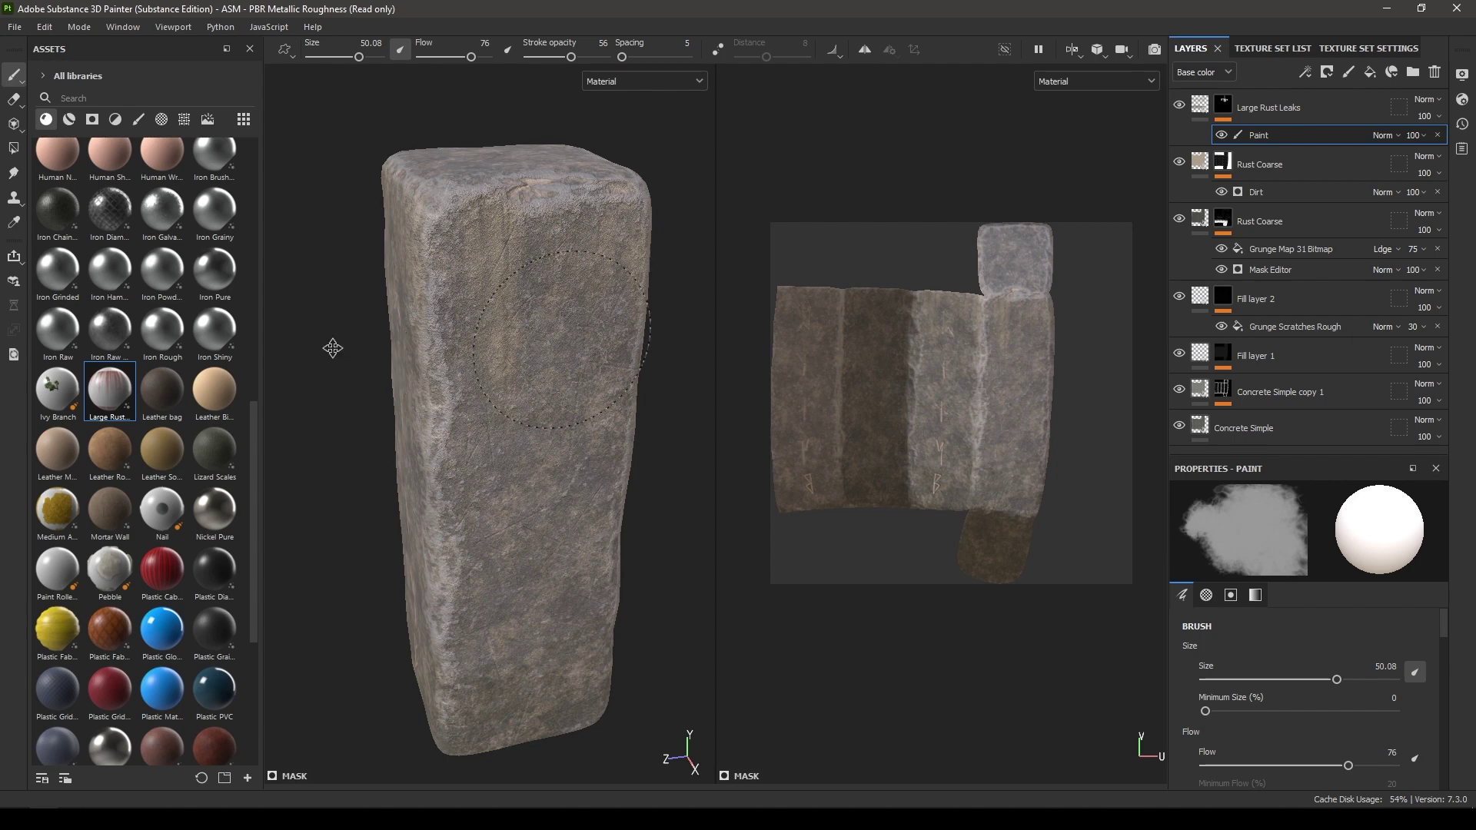
Continue painting leak streaks into the mask around the pillar's remaining sides
left_click_drag(332, 349, 569, 176, "alt")
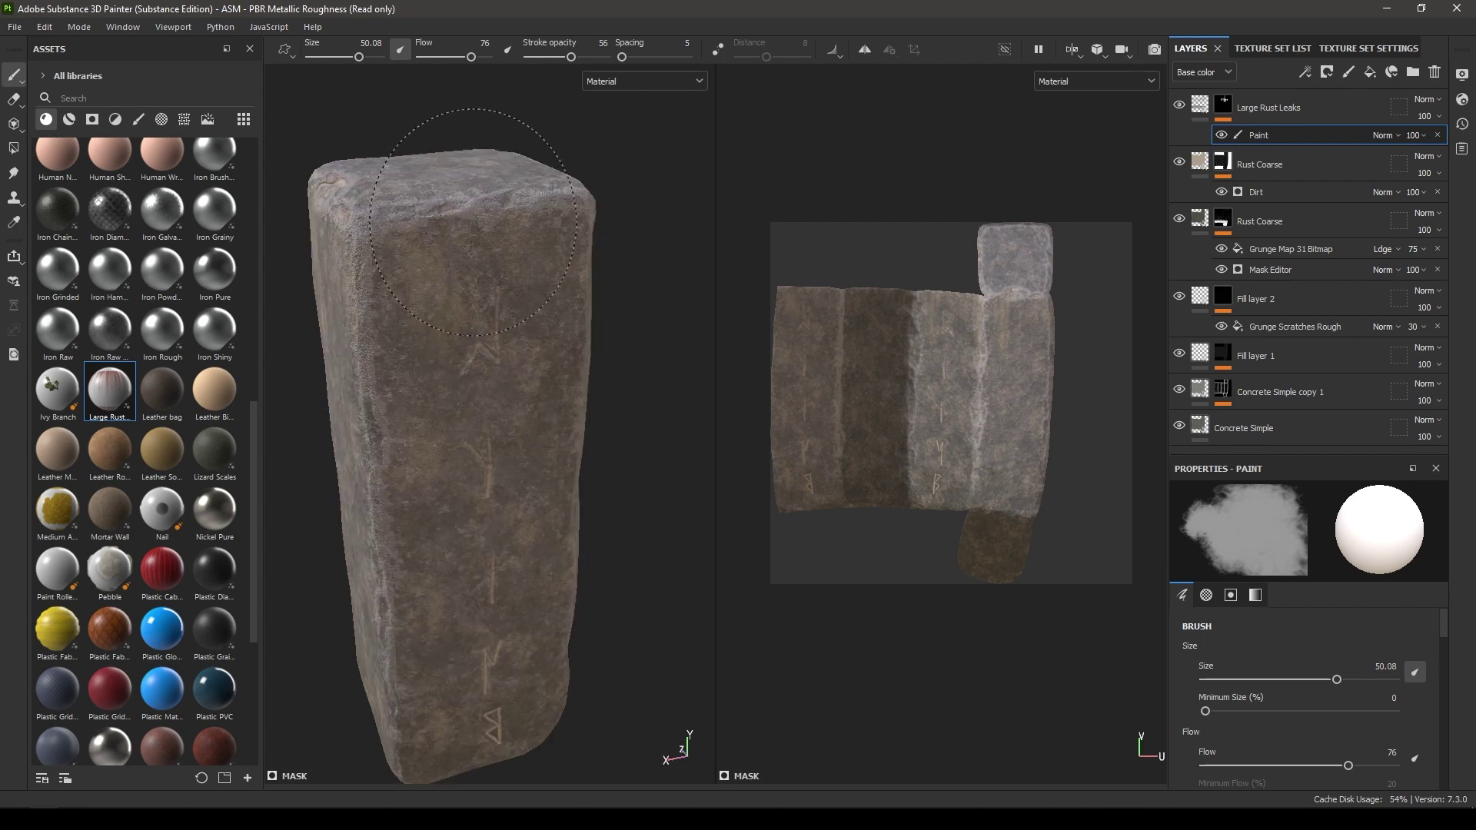
mouse_move(522, 291)
left_mouse_down("alt")
mouse_move(452, 270)
mouse_move(562, 238)
mouse_move(510, 319)
mouse_move(516, 348)
left_mouse_up("alt")
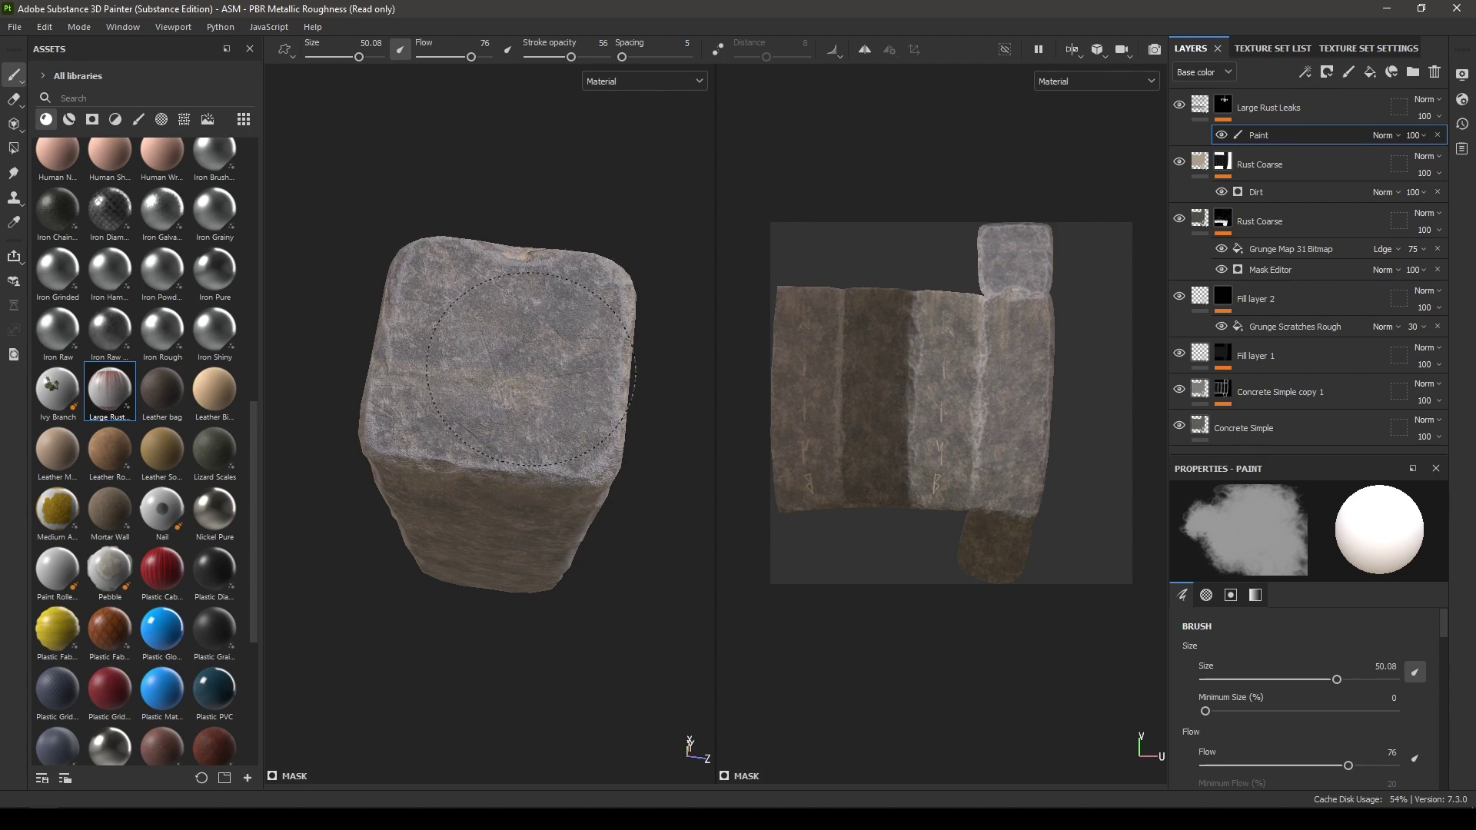
left_click_drag(523, 400, 666, 323, "alt")
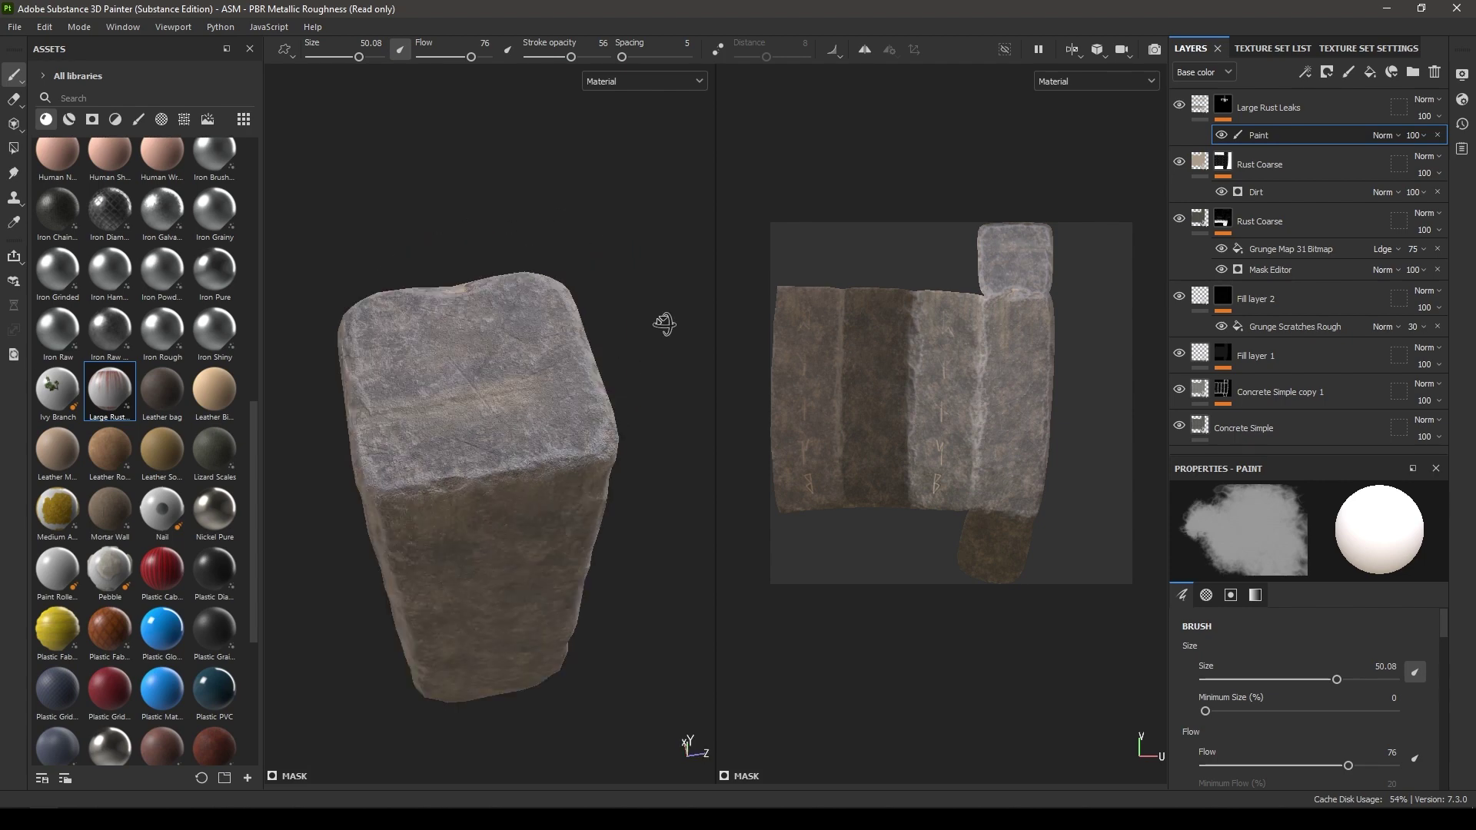
middle_click_drag(666, 323, 589, 404, "alt")
left_click_drag(511, 408, 511, 460, "alt")
right_click_drag(643, 553, 580, 346, "alt")
middle_click_drag(580, 346, 517, 131, "alt")
left_click_drag(507, 477, 396, 500, "alt")
right_click_drag(646, 508, 662, 392, "alt")
middle_click_drag(662, 392, 519, 234, "alt")
mouse_move(586, 496)
left_mouse_down("alt")
mouse_move(659, 422)
mouse_move(669, 471)
mouse_move(626, 445)
mouse_move(569, 481)
left_mouse_up("alt")
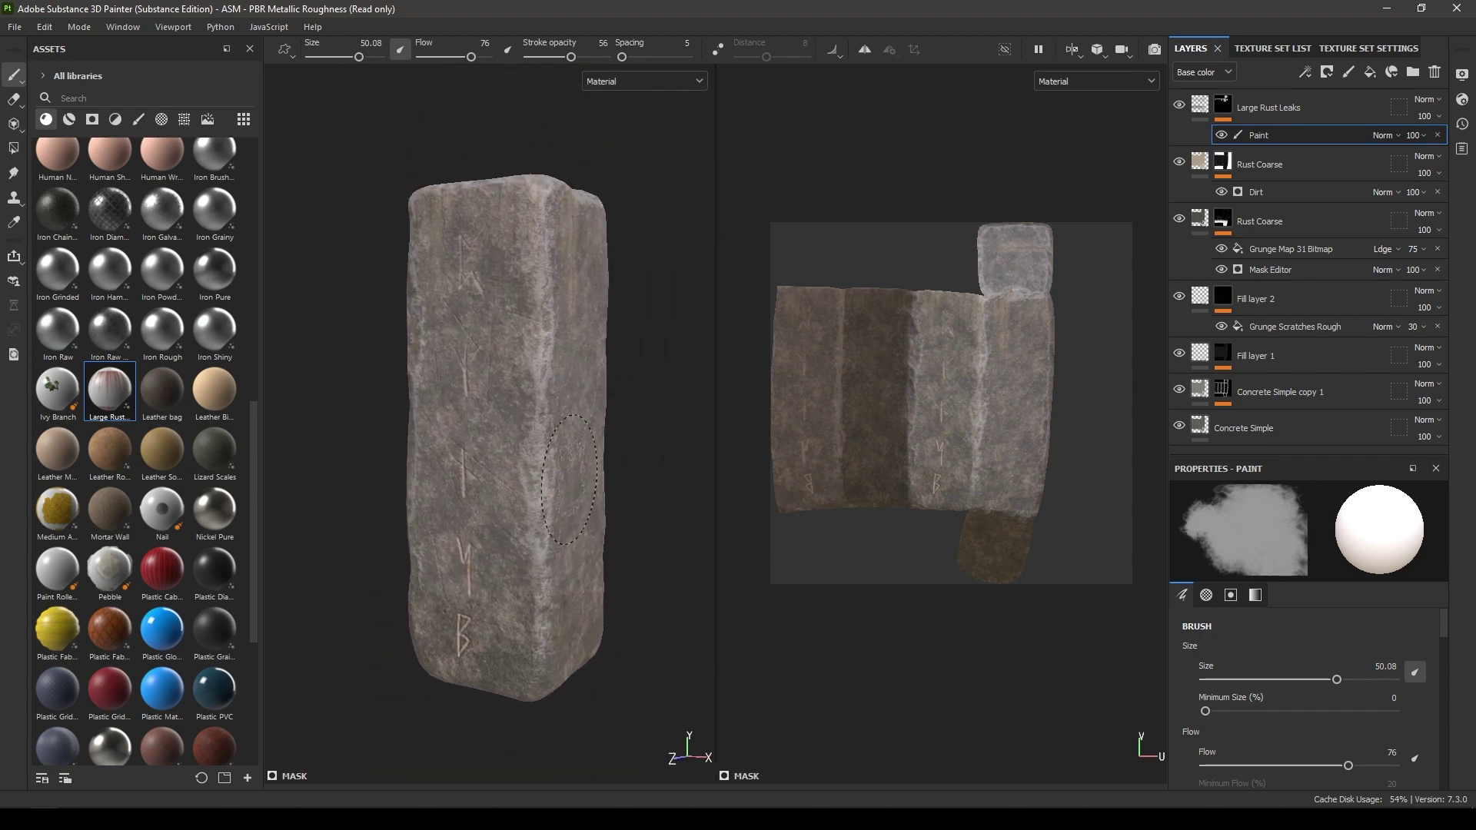